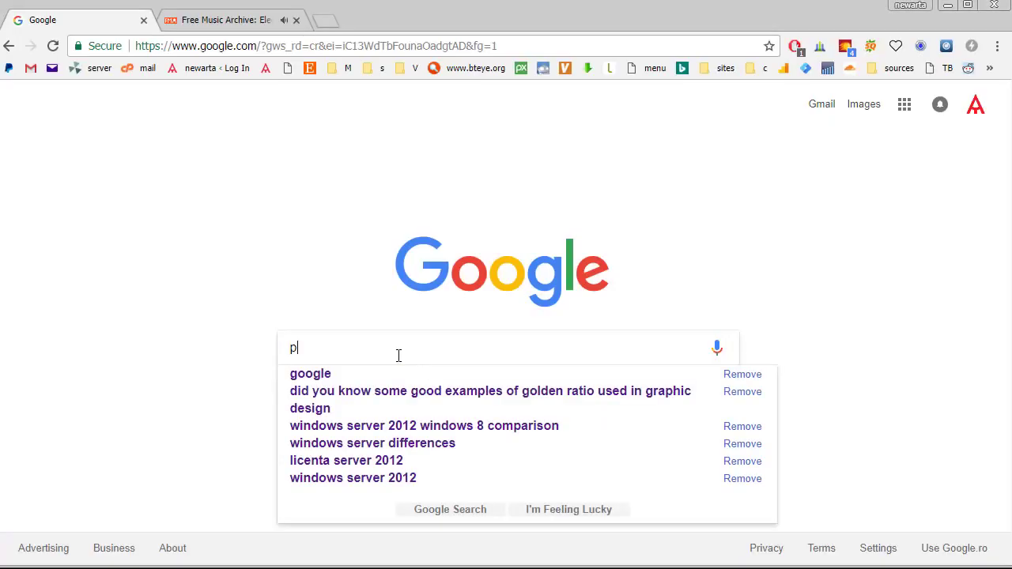
# Open the Pixabay site and search it for bird photos
pyautogui.write('ixabay')
pyautogui.press('Return')
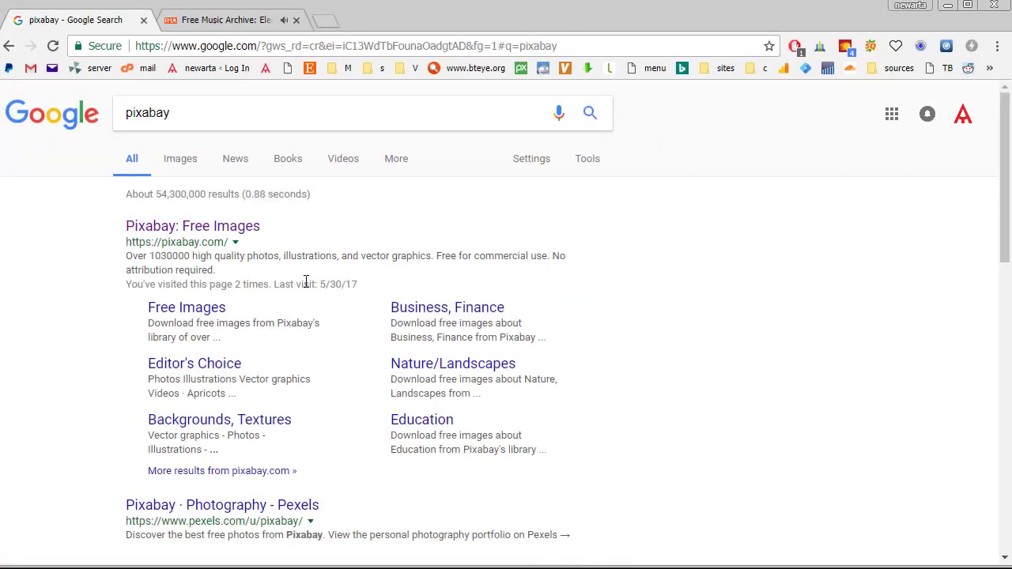
pyautogui.click(188, 228)
pyautogui.write('bird')
pyautogui.press('Return')
# Browse the bird results through to page 2 to find the robin
pyautogui.scroll(-10, 481, 227)
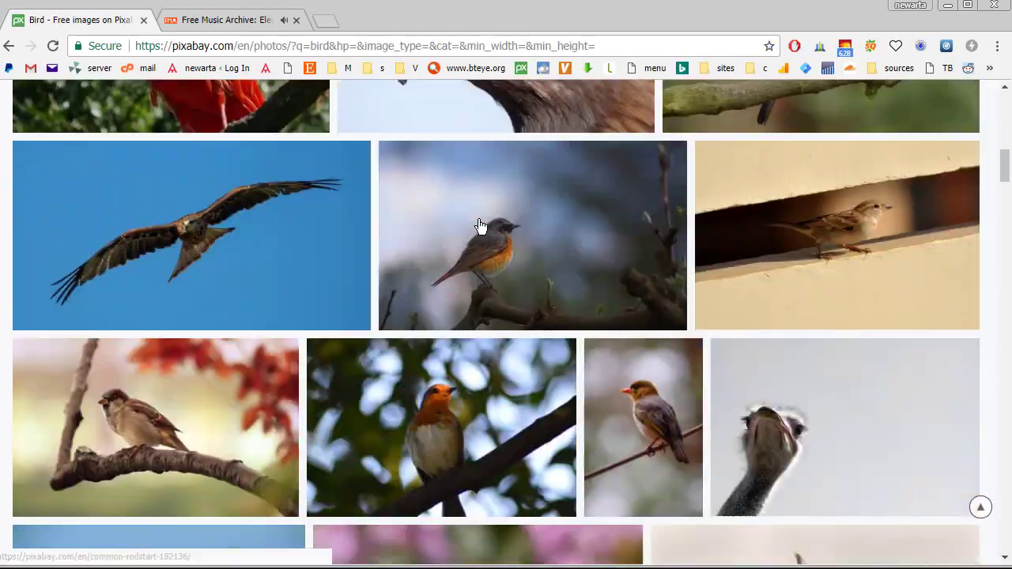
pyautogui.scroll(-5, 481, 226)
pyautogui.scroll(-5, 481, 227)
pyautogui.scroll(-5, 481, 226)
pyautogui.scroll(-5, 480, 227)
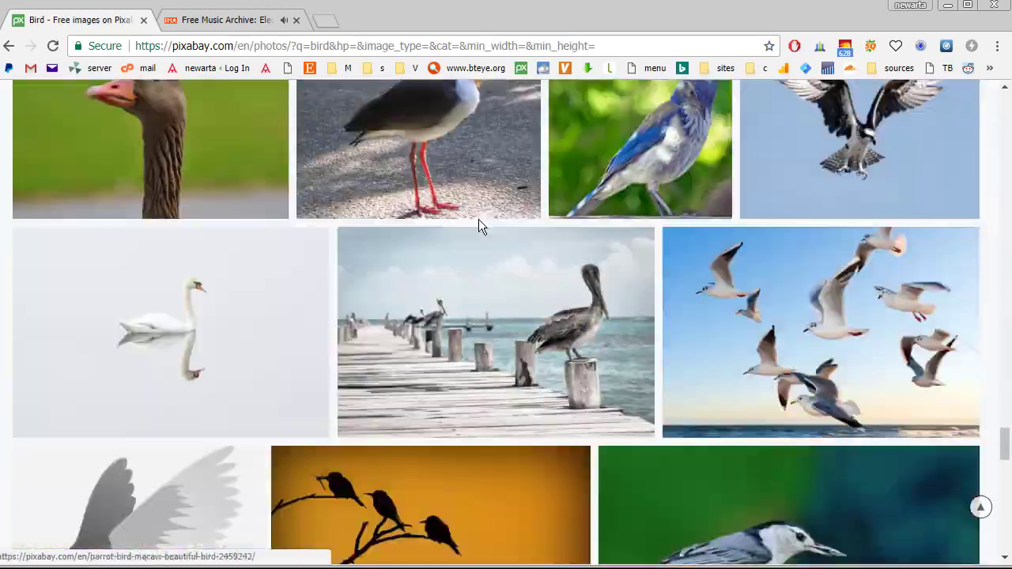
pyautogui.scroll(-5, 479, 227)
pyautogui.scroll(-5, 478, 227)
pyautogui.press('Right')
pyautogui.scroll(-5, 309, 190)
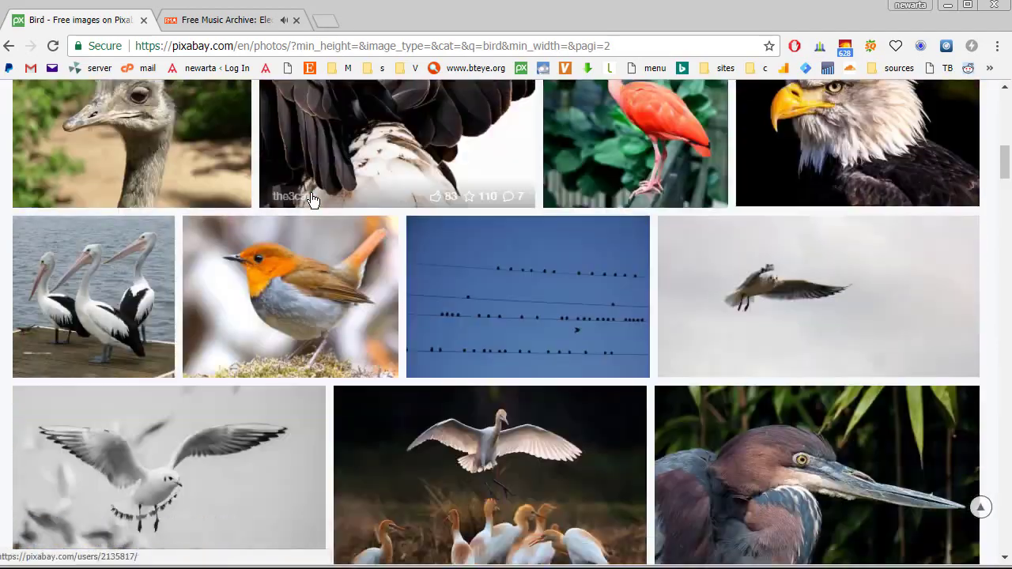
pyautogui.scroll(-5, 316, 215)
# Download the robin photo at 1415×2065 into the birds folder
pyautogui.click(253, 229)
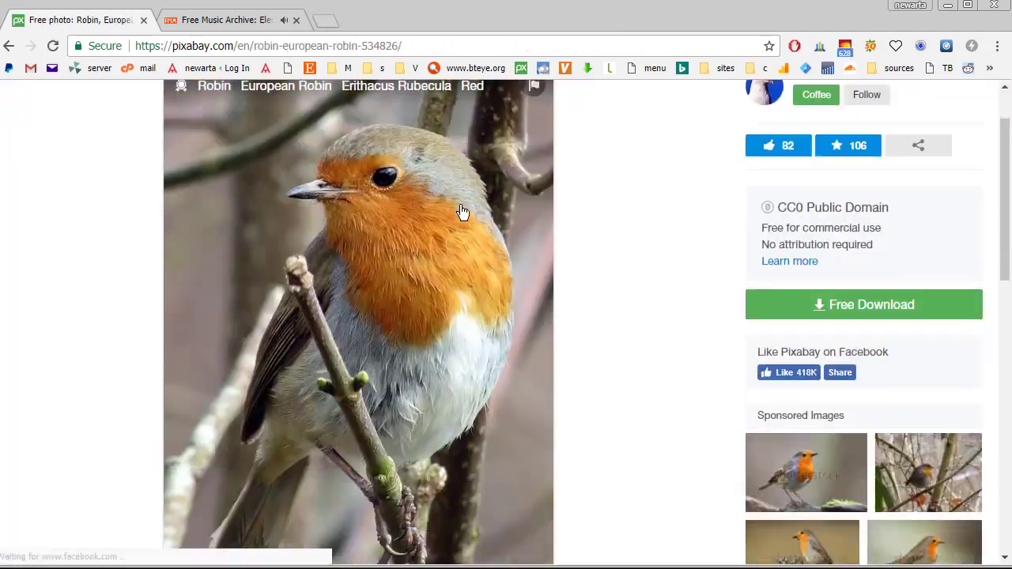
pyautogui.click(863, 305)
pyautogui.click(802, 427)
pyautogui.click(808, 457)
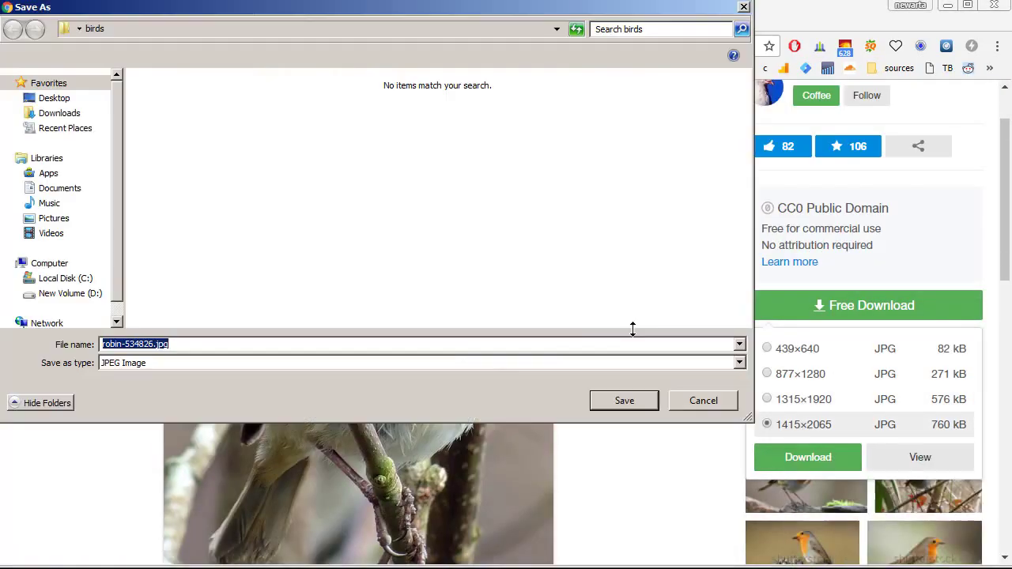
pyautogui.click(624, 401)
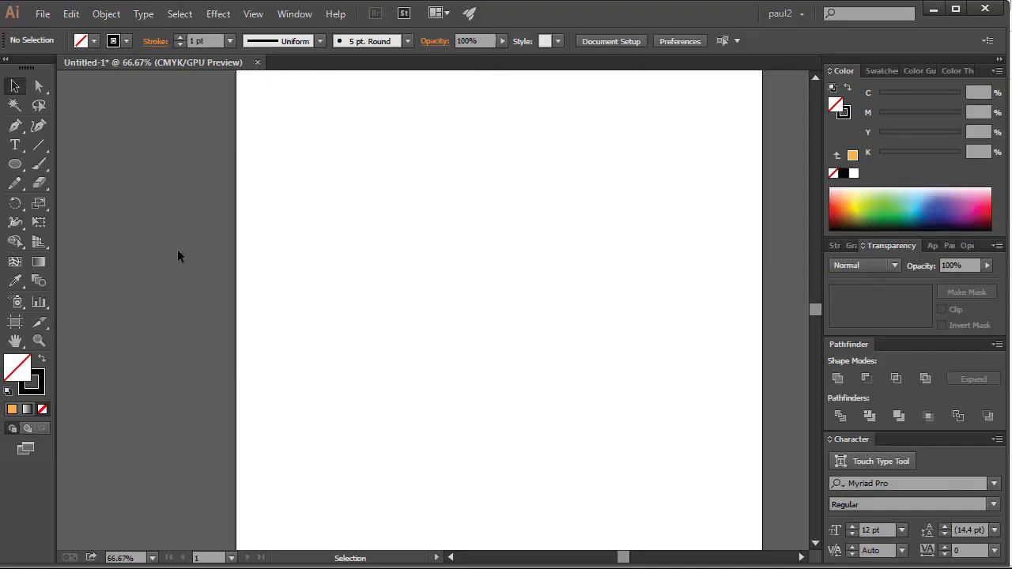
# Place robin-534826.jpg on the artboard, size it down, and zoom to 66.67%
pyautogui.moveTo(190, 127); pyautogui.dragTo(378, 144)
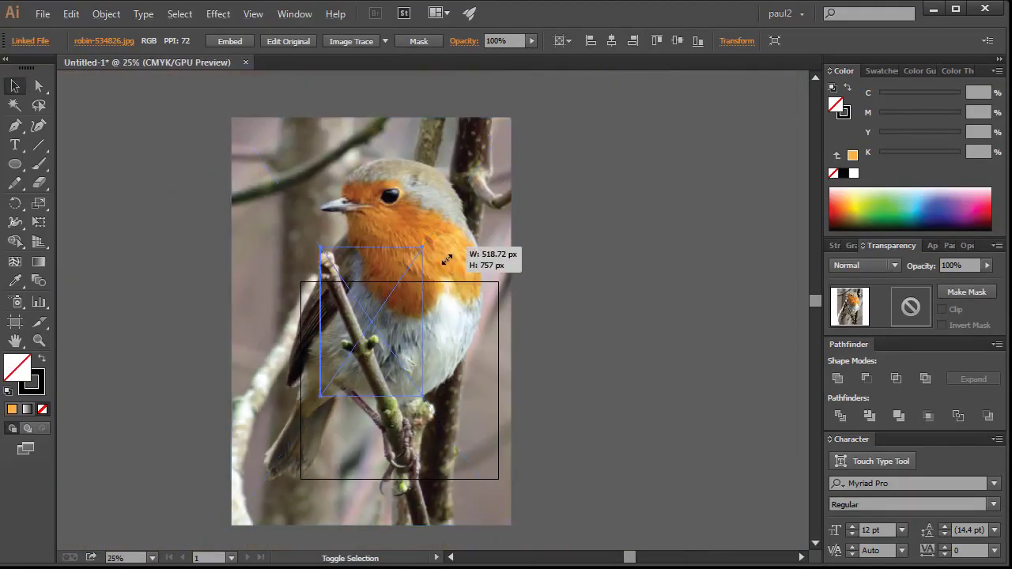
pyautogui.moveTo(447, 259); pyautogui.dragTo(423, 396)
pyautogui.press('z')
pyautogui.click(468, 327)
pyautogui.click(538, 289)
pyautogui.moveTo(537, 289)
pyautogui.mouseDown()
pyautogui.moveTo(511, 286)
pyautogui.moveTo(521, 259)
pyautogui.mouseUp()
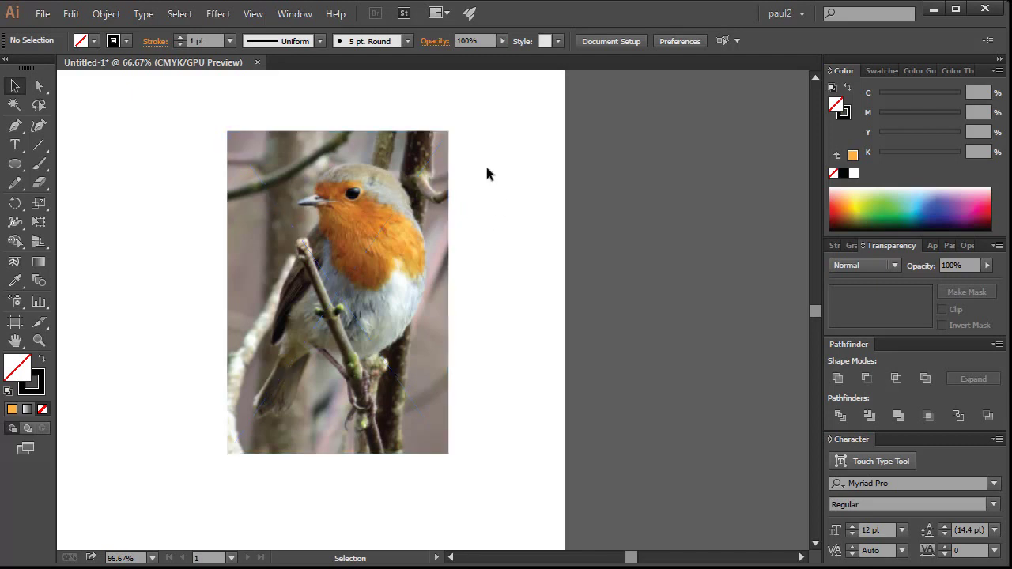
# Draw a 1000×1000 px circle and make repeated 61.8% scaled copies of it
pyautogui.moveTo(486, 173); pyautogui.dragTo(492, 170)
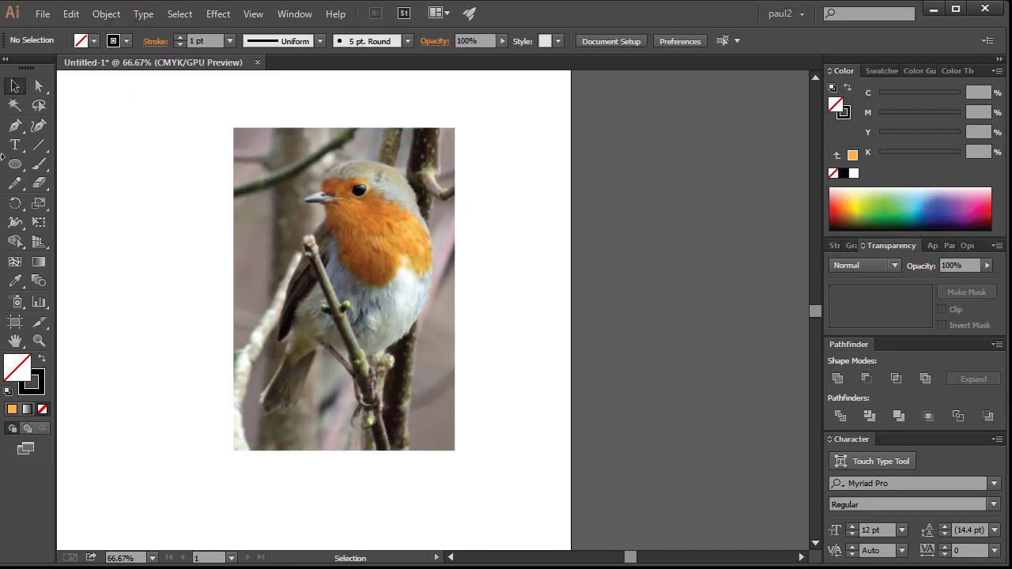
pyautogui.click(194, 223)
pyautogui.click(586, 455)
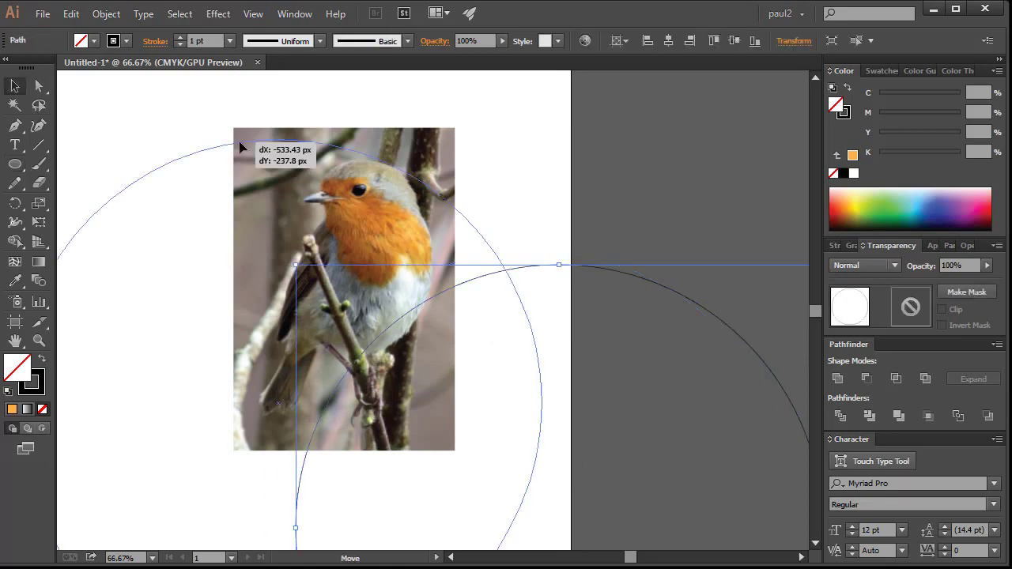
pyautogui.moveTo(241, 147); pyautogui.dragTo(241, 147)
pyautogui.moveTo(178, 234); pyautogui.dragTo(349, 203)
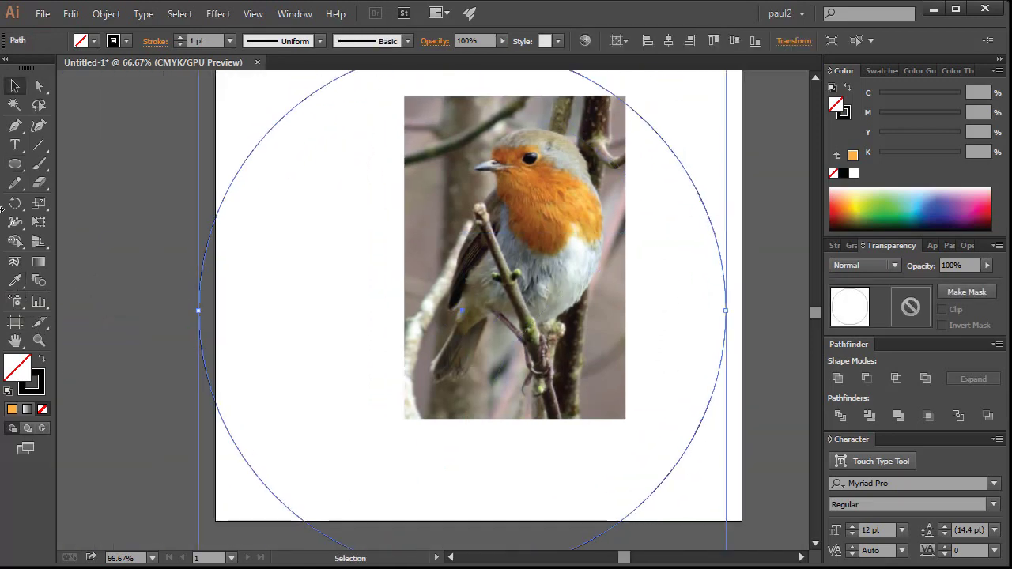
pyautogui.doubleClick(39, 203)
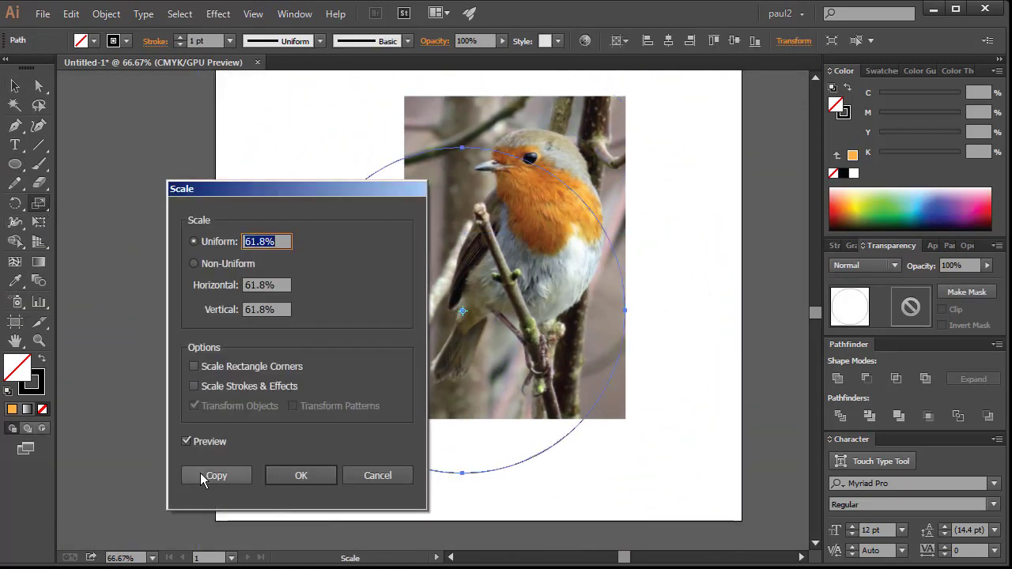
pyautogui.click(215, 475)
pyautogui.hotkey('ctrl', 'd')
pyautogui.hotkey('ctrl', 'd')
pyautogui.hotkey('ctrl', 'd')
pyautogui.hotkey('ctrl', 'd')
pyautogui.hotkey('ctrl', 'd')
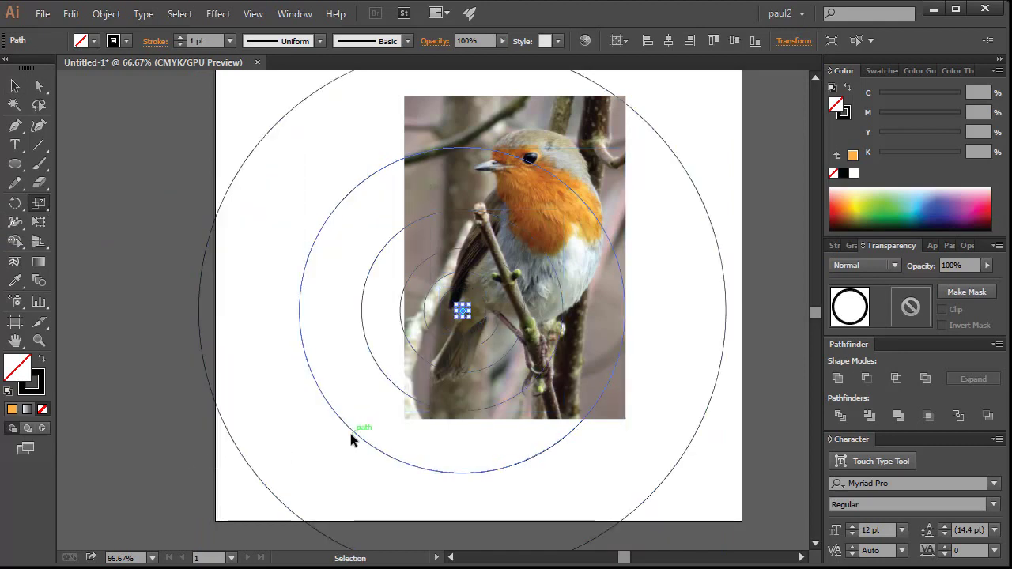
# Right-align all the nested circles and slide the set left off the artboard
pyautogui.press('v')
pyautogui.click(667, 285)
pyautogui.moveTo(791, 161); pyautogui.dragTo(791, 160)
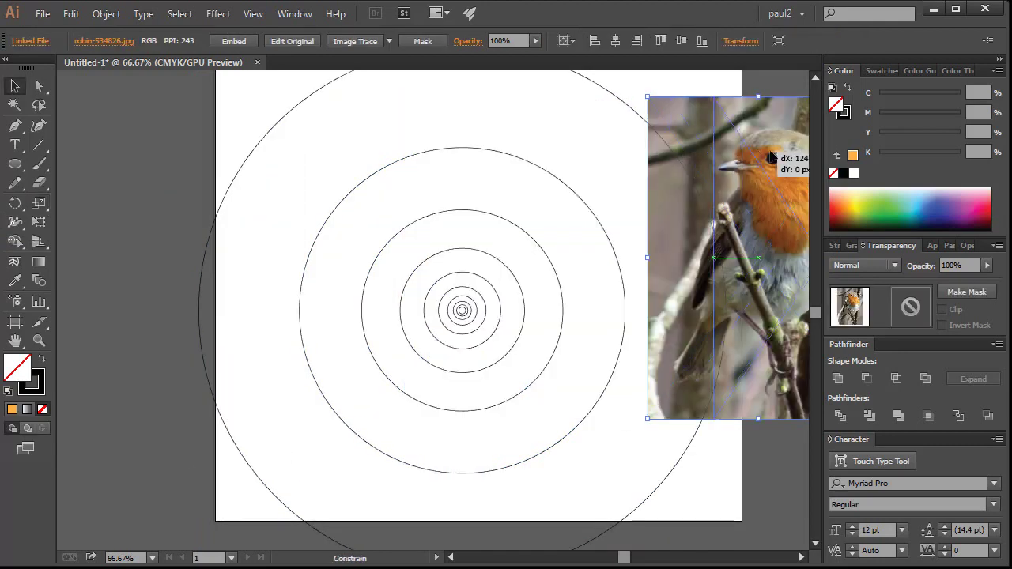
pyautogui.moveTo(237, 95)
pyautogui.mouseDown()
pyautogui.moveTo(346, 361)
pyautogui.moveTo(623, 280)
pyautogui.moveTo(441, 254)
pyautogui.mouseUp()
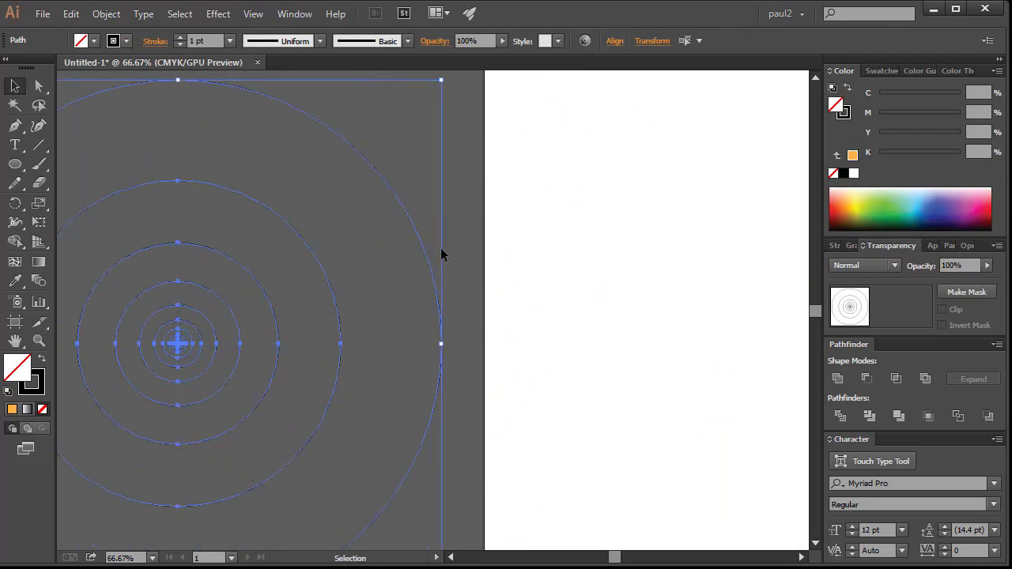
pyautogui.click(612, 42)
pyautogui.click(509, 81)
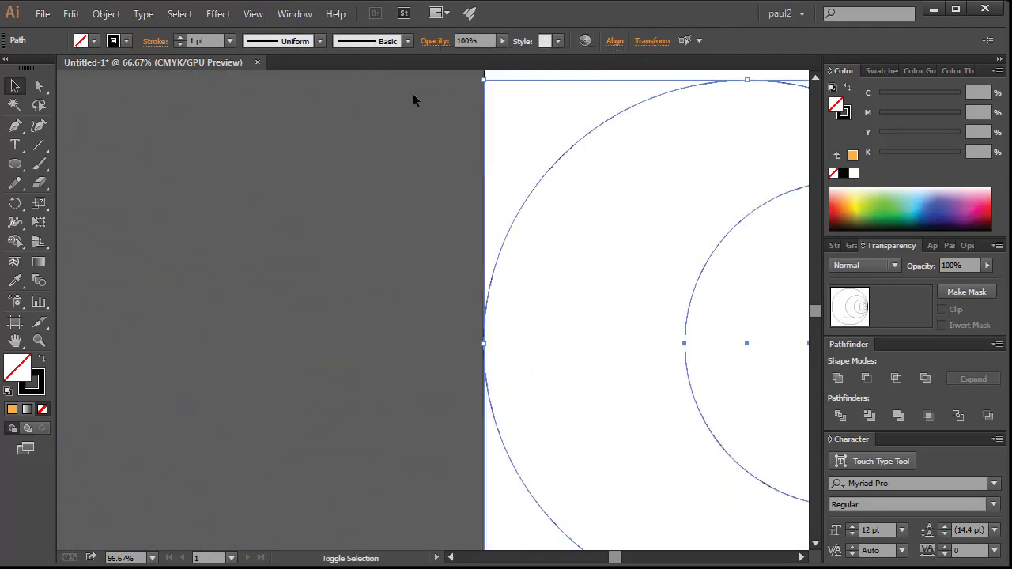
pyautogui.moveTo(702, 203); pyautogui.dragTo(277, 203)
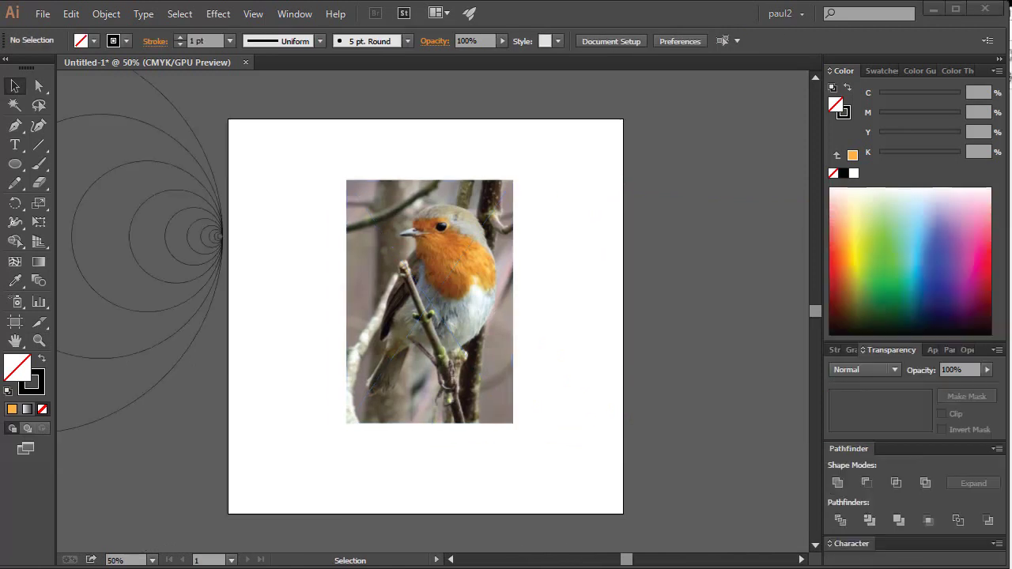
# Enlarge and reposition the robin photo beneath a small circle placed on its head
pyautogui.click(204, 291)
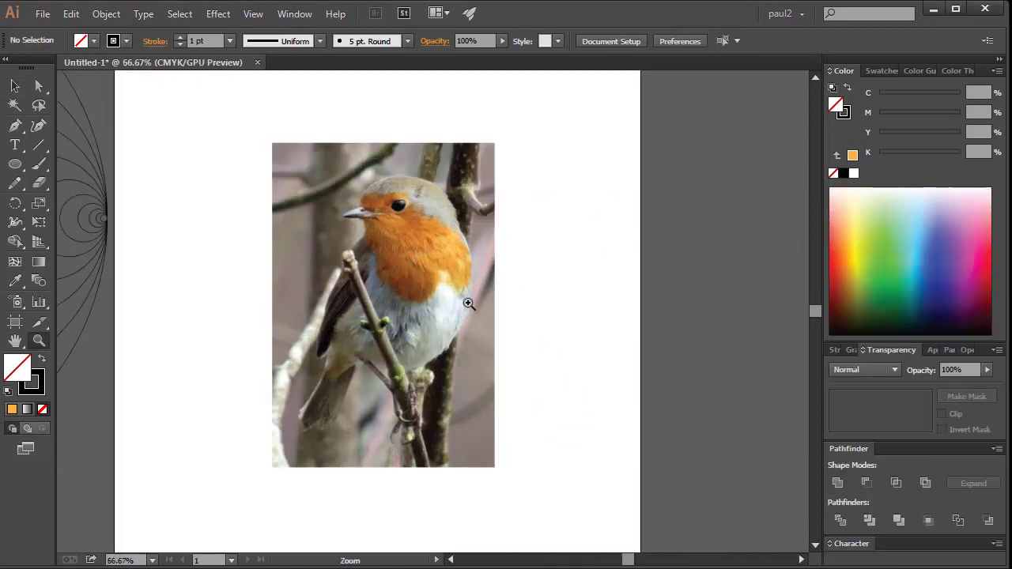
pyautogui.click(120, 218)
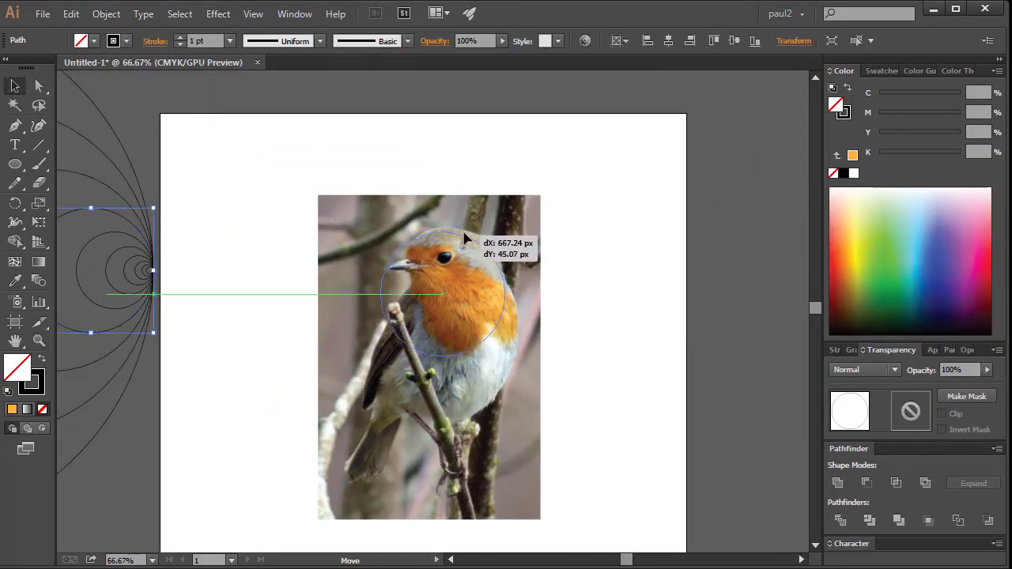
pyautogui.hotkey('ctrl', '1')
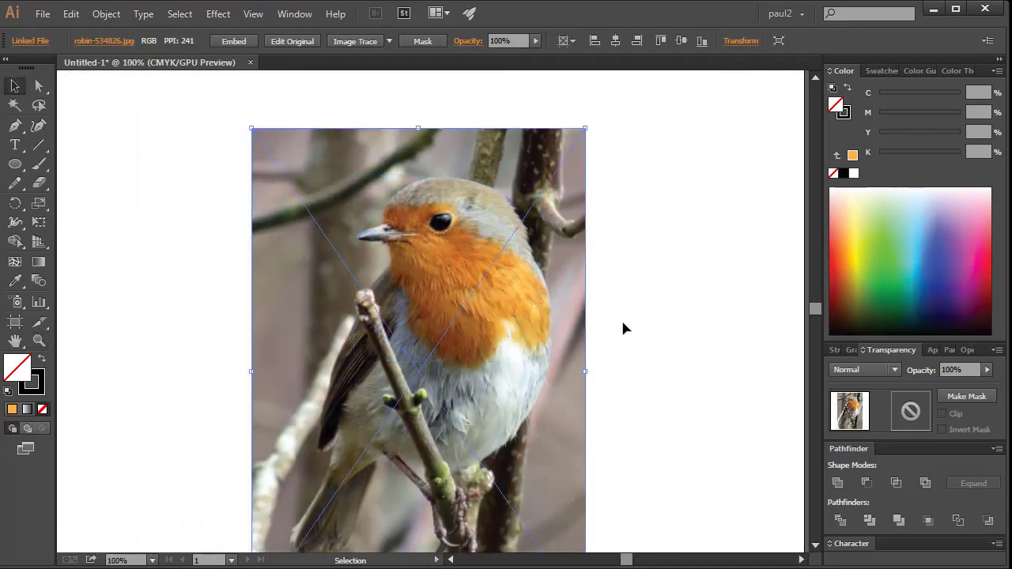
pyautogui.rightClick(533, 412)
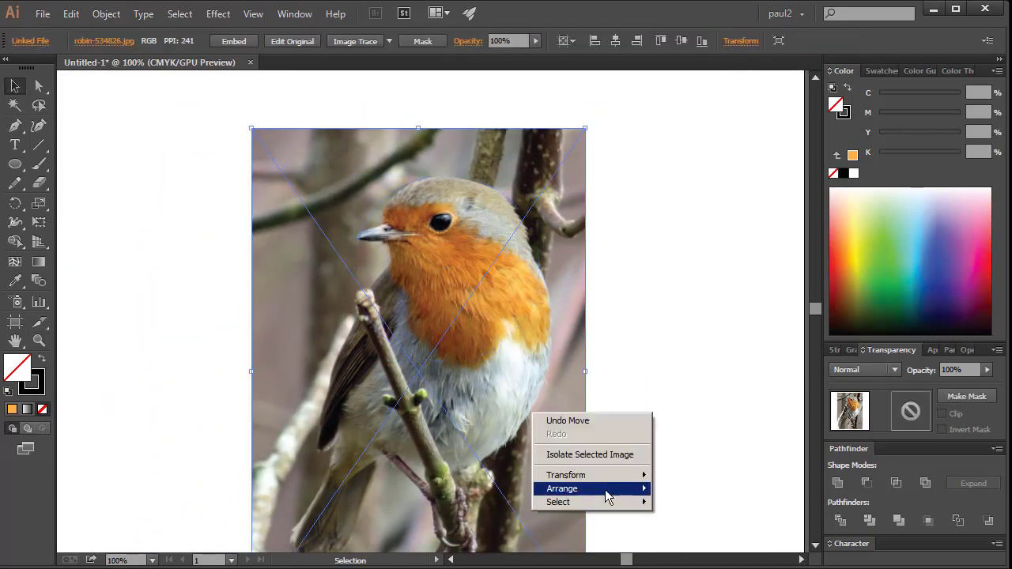
pyautogui.moveTo(585, 129); pyautogui.dragTo(599, 100)
pyautogui.moveTo(567, 177); pyautogui.dragTo(570, 186)
pyautogui.click(522, 215)
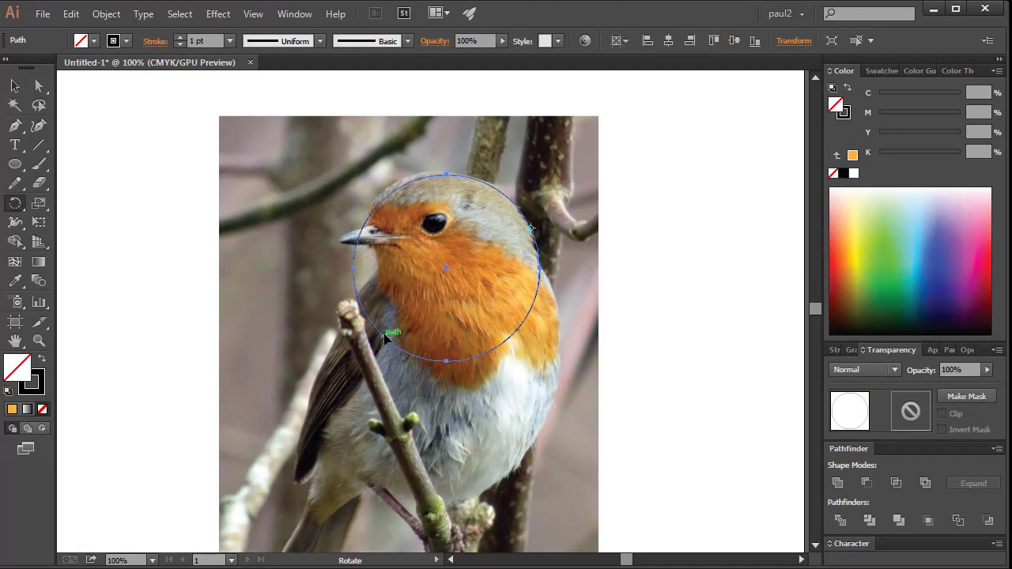
# Drag a larger circle from the nested set onto the robin's body
pyautogui.hotkey('ctrl', '-')
pyautogui.press('v')
pyautogui.hotkey('ctrl', 'shift', 'a')
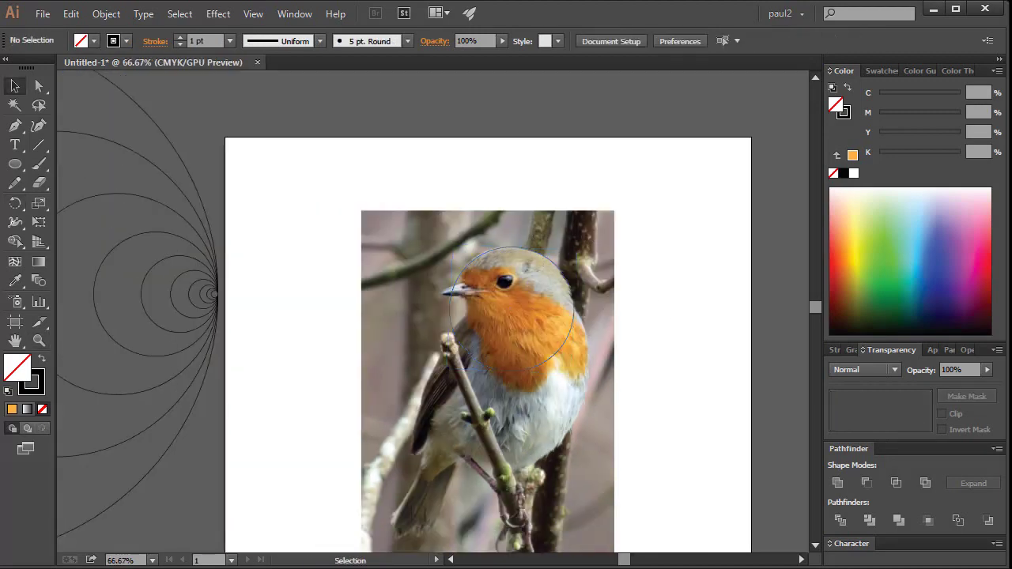
pyautogui.press('z')
pyautogui.click(523, 332)
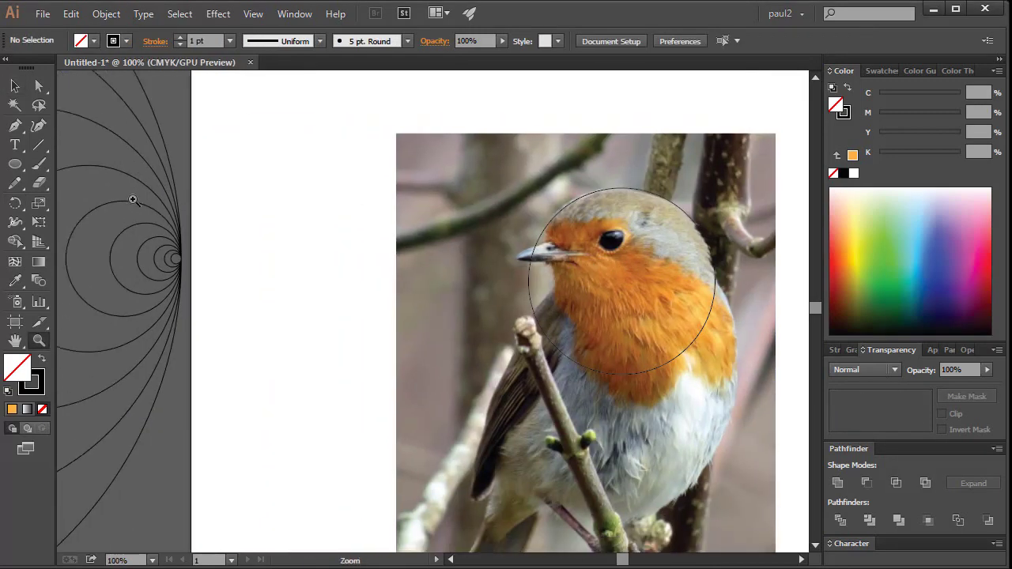
pyautogui.press('v')
pyautogui.click(129, 202)
pyautogui.moveTo(128, 202)
pyautogui.mouseDown()
pyautogui.moveTo(609, 203)
pyautogui.moveTo(150, 170)
pyautogui.moveTo(710, 286)
pyautogui.mouseUp()
pyautogui.press('a')
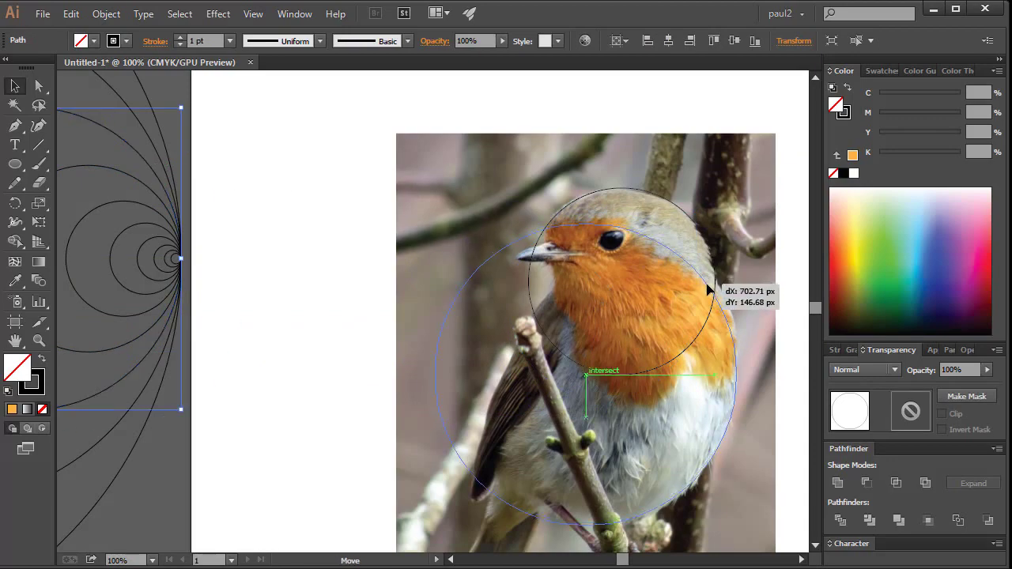
# Settle the large circle around the robin's body and shift the head circle down-left
pyautogui.moveTo(710, 283); pyautogui.dragTo(710, 283)
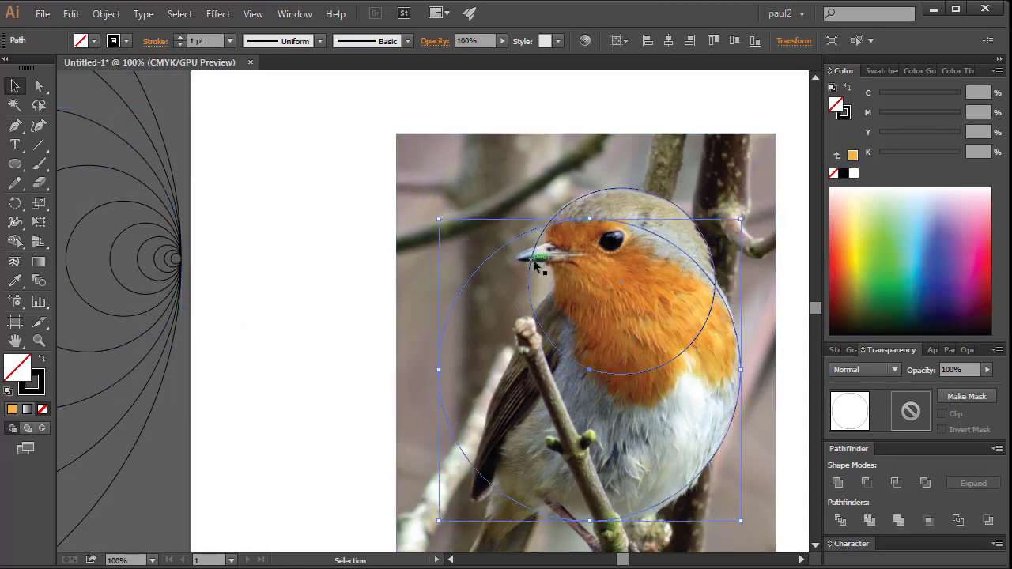
pyautogui.hotkey('ctrl', '-')
pyautogui.hotkey('ctrl', '1')
pyautogui.click(484, 224)
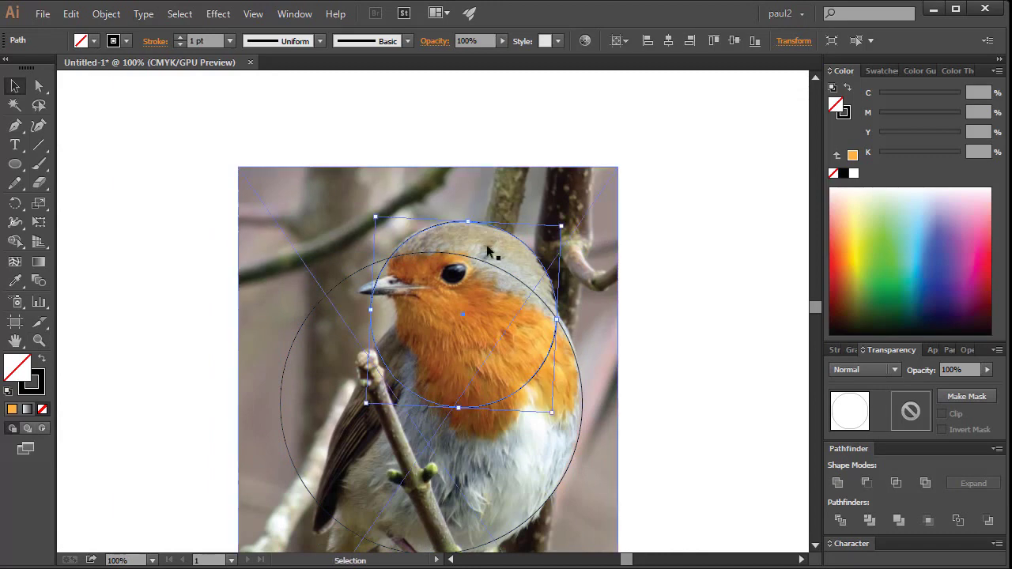
pyautogui.moveTo(422, 231); pyautogui.dragTo(350, 291)
pyautogui.click(355, 283)
pyautogui.scroll(-2, 553, 305)
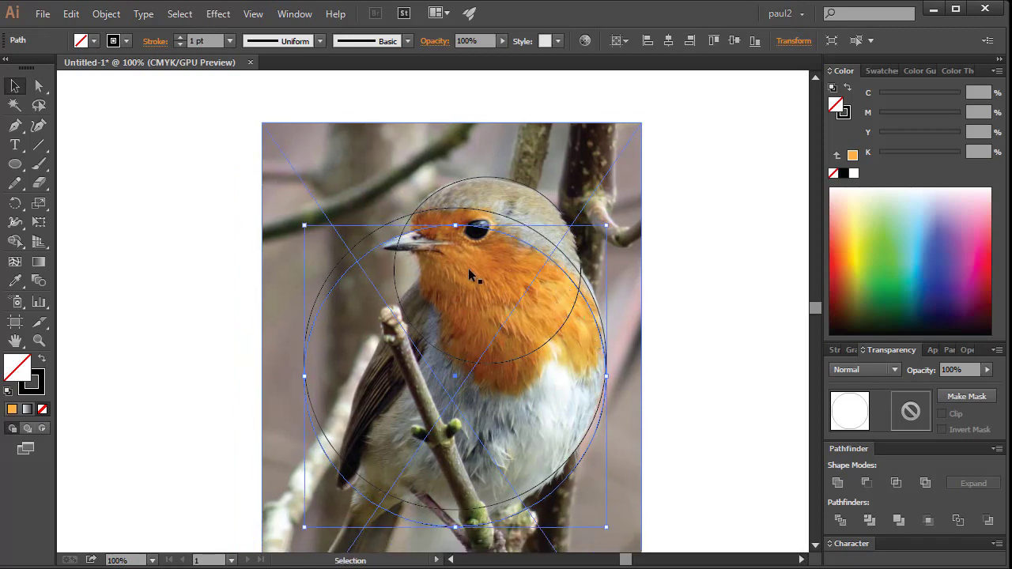
# Rotate the small circle to follow the bird's outline and drop it over the body
pyautogui.click(466, 210)
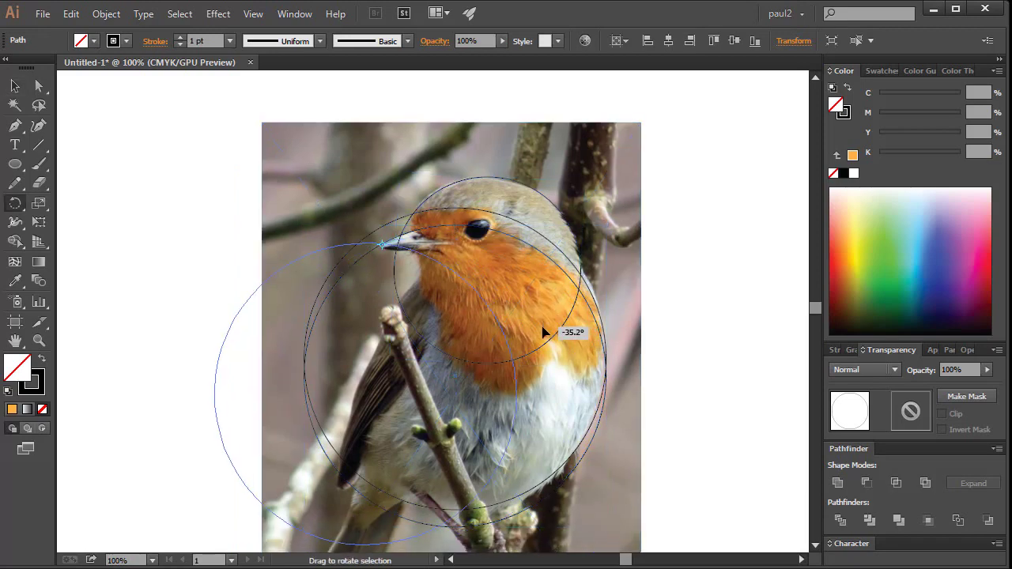
pyautogui.moveTo(559, 311); pyautogui.dragTo(475, 269)
pyautogui.press('v')
pyautogui.moveTo(482, 325)
pyautogui.mouseDown()
pyautogui.moveTo(473, 280)
pyautogui.moveTo(537, 261)
pyautogui.mouseUp()
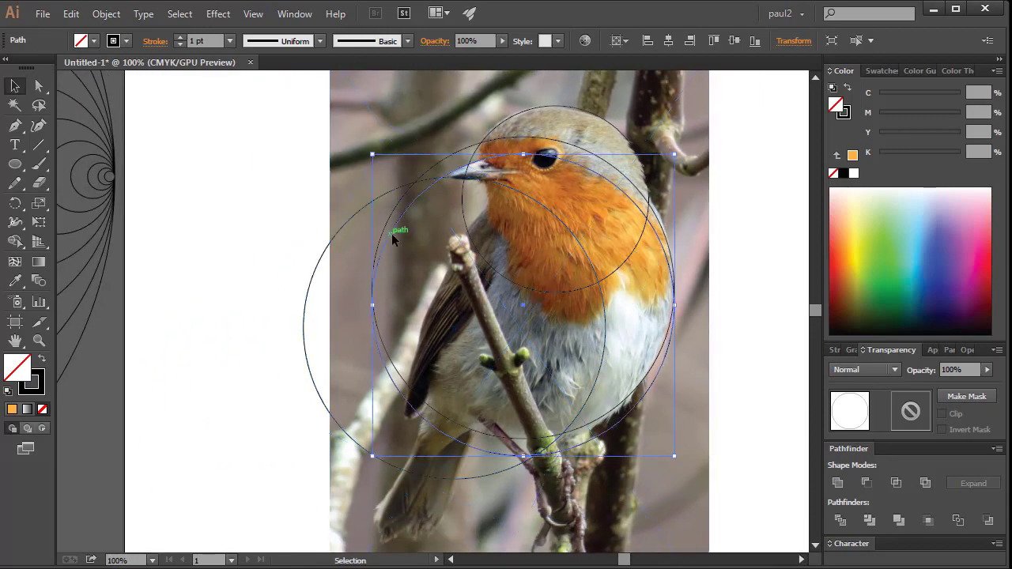
pyautogui.moveTo(390, 237); pyautogui.dragTo(432, 281)
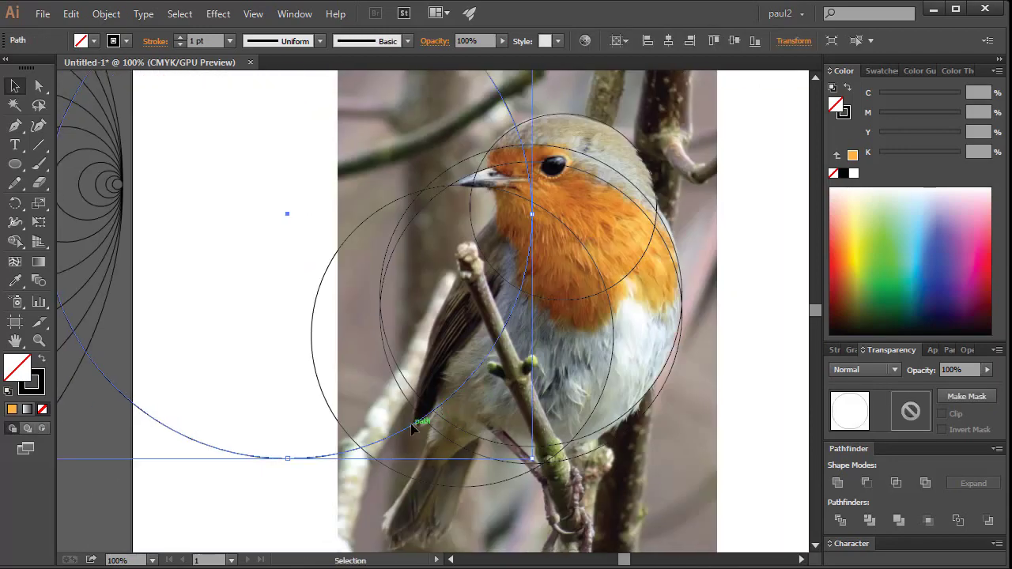
pyautogui.moveTo(457, 255); pyautogui.dragTo(473, 250)
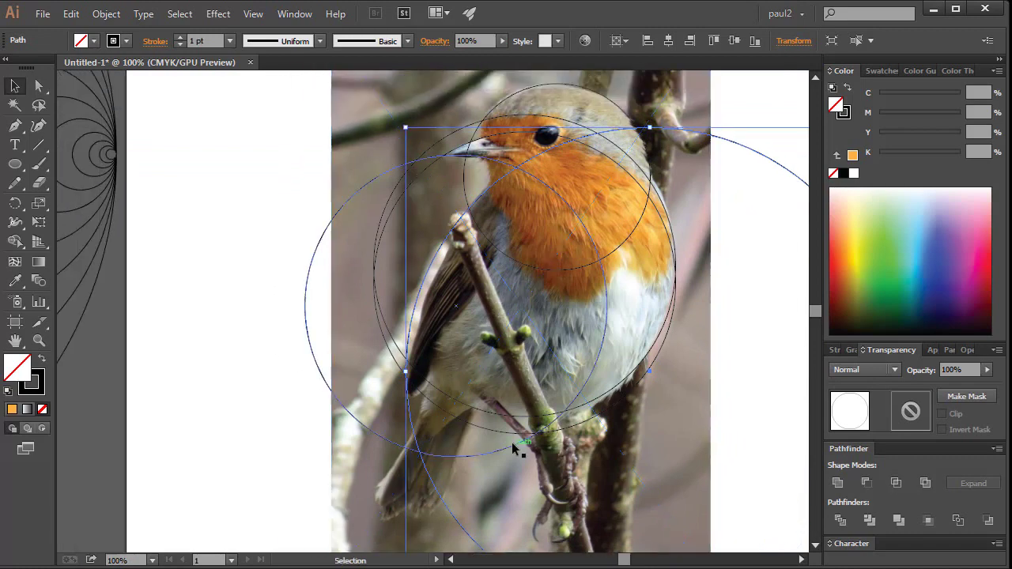
# Move the large right-hand circle beside the photo and another down over the lower body
pyautogui.hotkey('ctrl', '-')
pyautogui.click(653, 214)
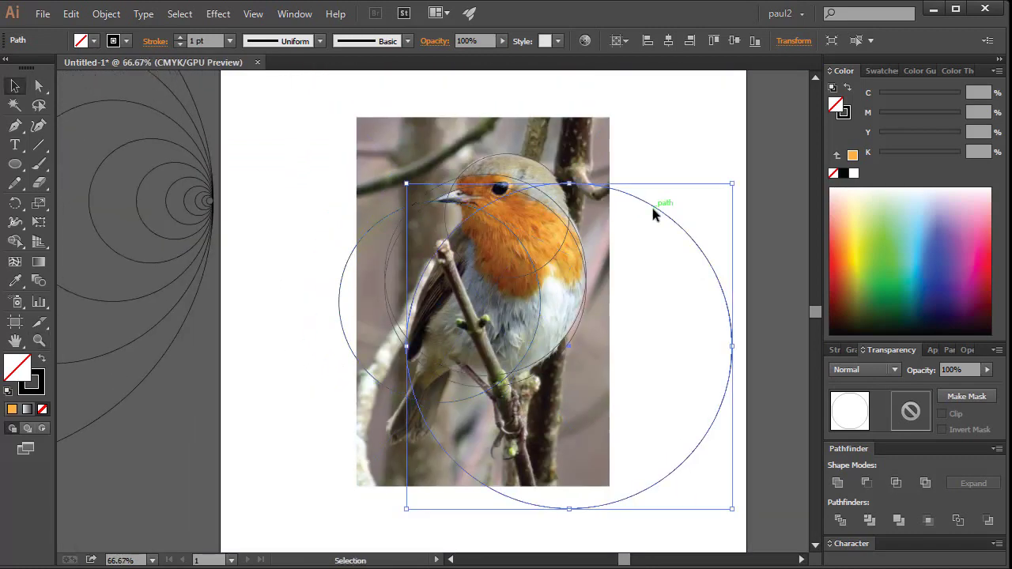
pyautogui.moveTo(623, 344); pyautogui.dragTo(320, 310)
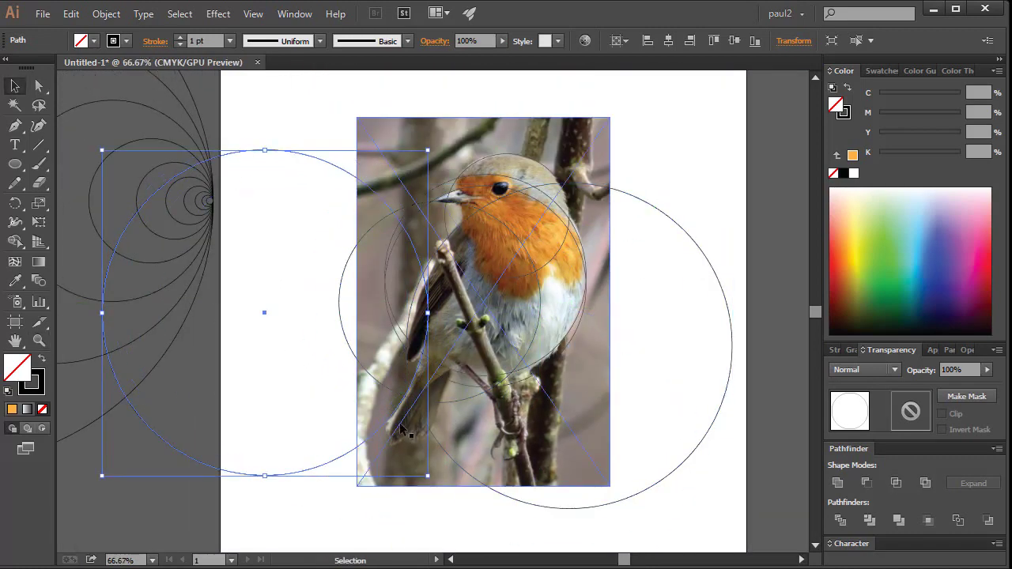
pyautogui.moveTo(411, 461); pyautogui.dragTo(411, 461)
pyautogui.click(548, 252)
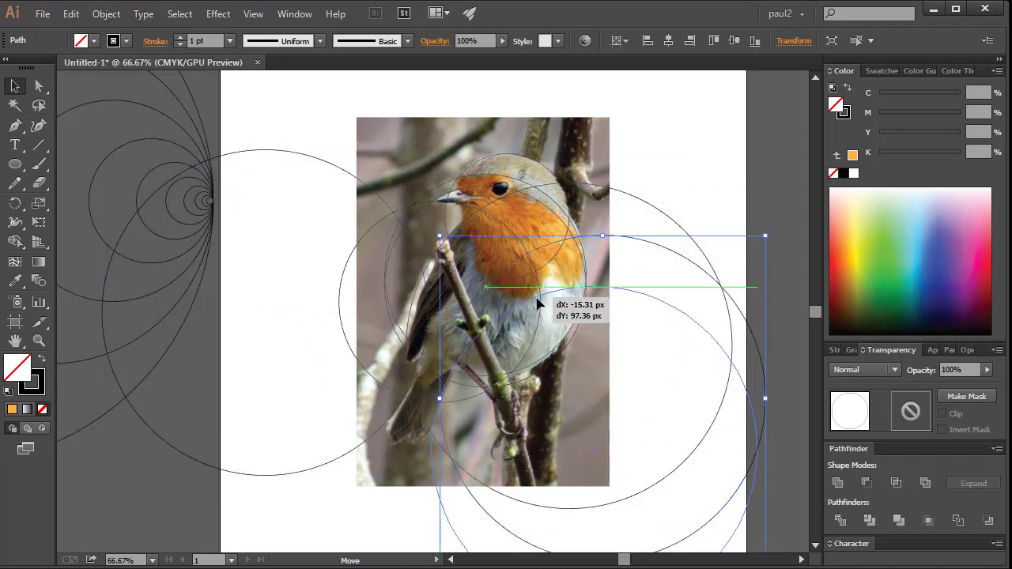
pyautogui.moveTo(538, 303)
pyautogui.mouseDown()
pyautogui.moveTo(423, 344)
pyautogui.moveTo(499, 472)
pyautogui.moveTo(493, 446)
pyautogui.mouseUp()
# Nudge the lower-body circle, then move the photo to a locked Layer 2 at 35% opacity
pyautogui.moveTo(433, 430); pyautogui.dragTo(310, 380)
pyautogui.hotkey('ctrl', '-')
pyautogui.click(461, 192)
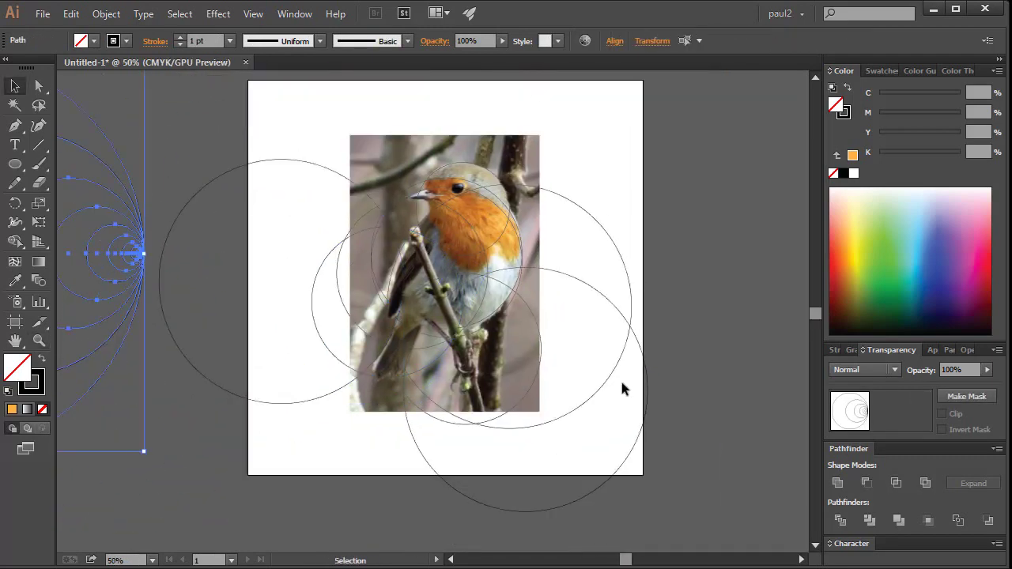
pyautogui.press('F7')
pyautogui.click(484, 139)
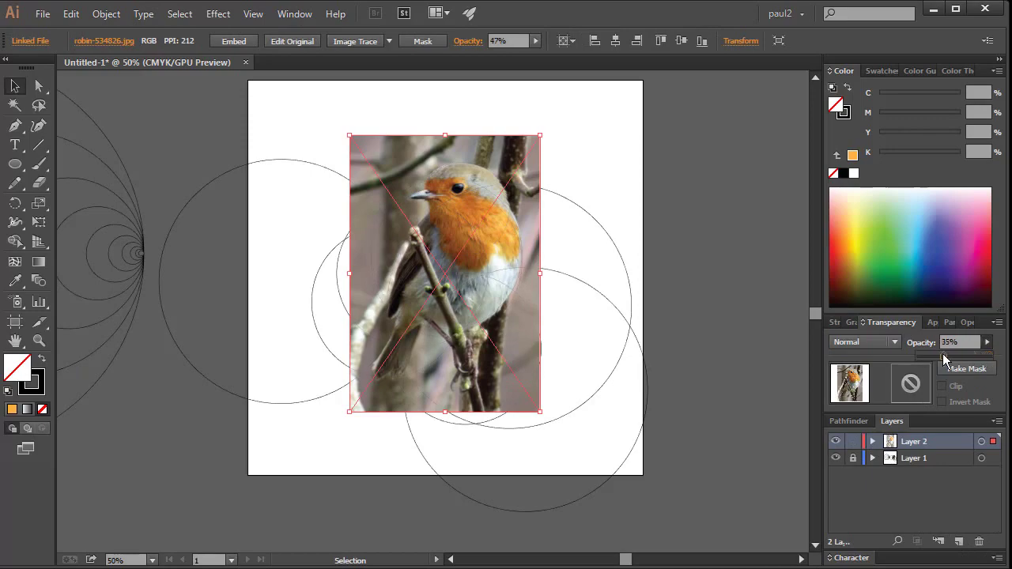
pyautogui.click(853, 441)
pyautogui.click(852, 458)
# Move the spare circle group to the right and zoom in on the robin
pyautogui.press('z')
pyautogui.moveTo(590, 166); pyautogui.dragTo(544, 186)
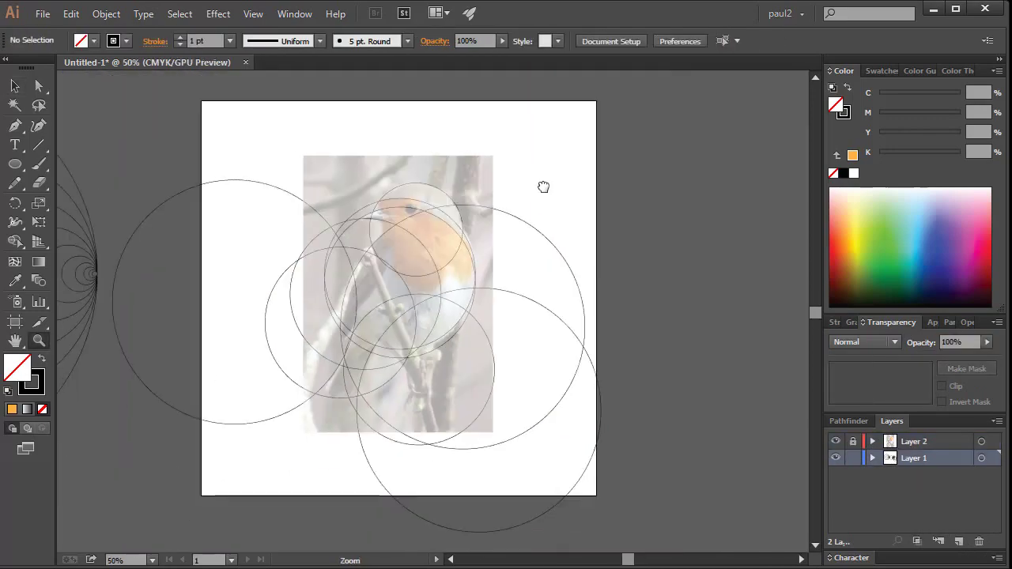
pyautogui.press('v')
pyautogui.click(429, 286)
pyautogui.moveTo(322, 219); pyautogui.dragTo(704, 271)
pyautogui.click(384, 261)
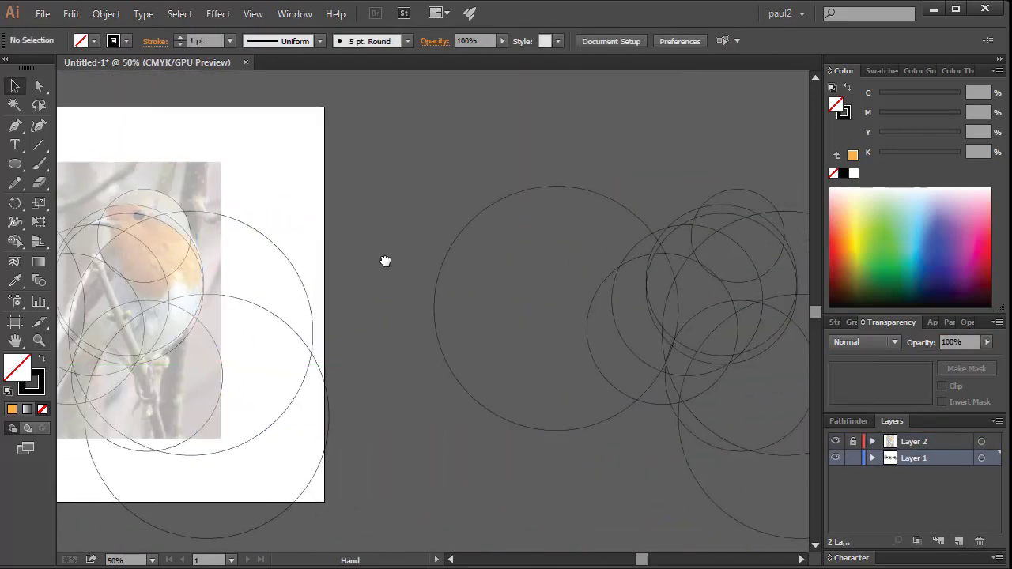
pyautogui.press('z')
pyautogui.click(477, 422)
pyautogui.moveTo(477, 421); pyautogui.dragTo(490, 403)
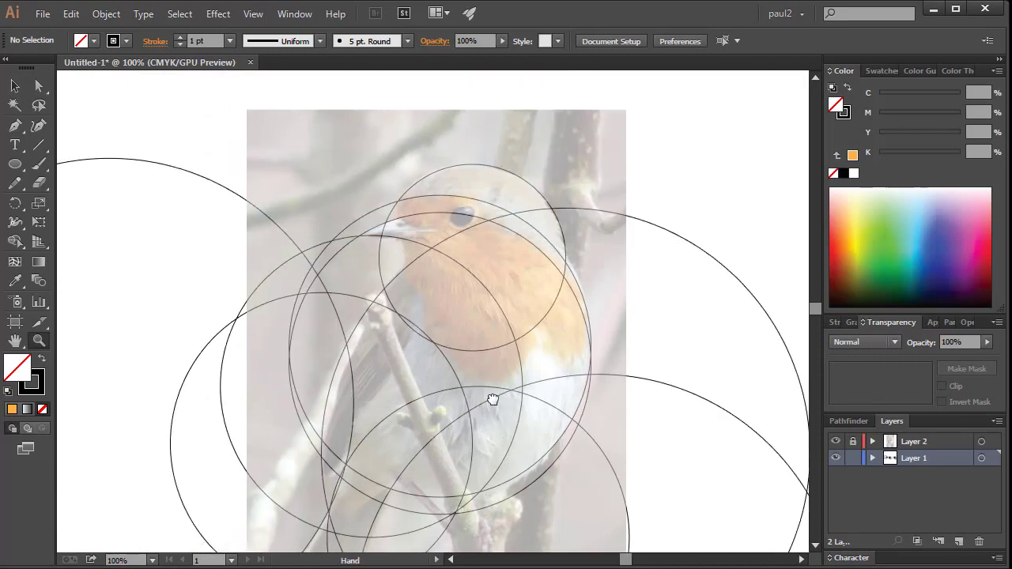
# Move and rotate a spare circle into place over the robin's head
pyautogui.hotkey('ctrl', '-')
pyautogui.hotkey('ctrl', '-')
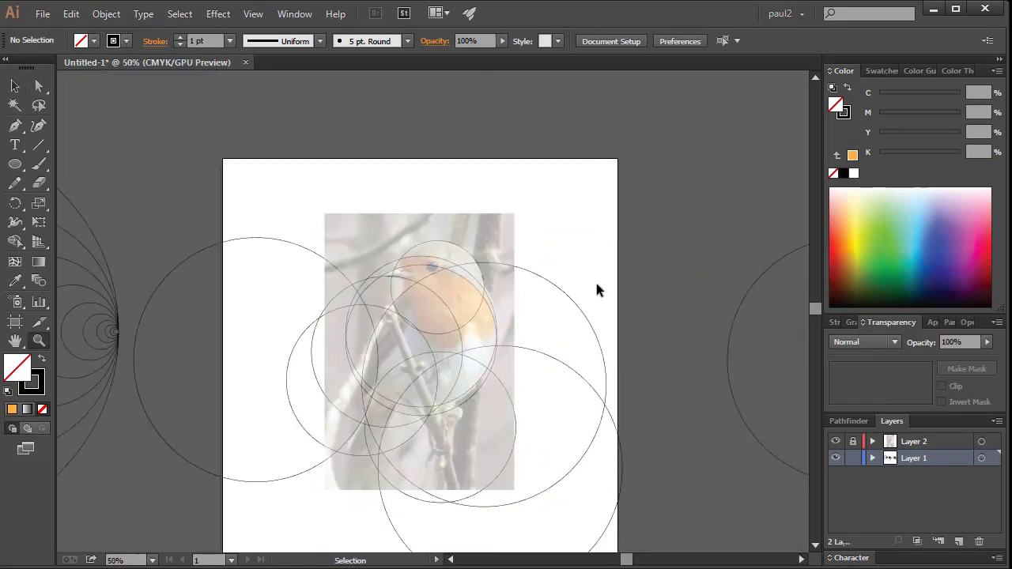
pyautogui.hotkey('ctrl', '=')
pyautogui.hotkey('ctrl', '=')
pyautogui.hotkey('ctrl', '=')
pyautogui.moveTo(382, 331)
pyautogui.mouseDown()
pyautogui.moveTo(421, 294)
pyautogui.moveTo(421, 312)
pyautogui.mouseUp()
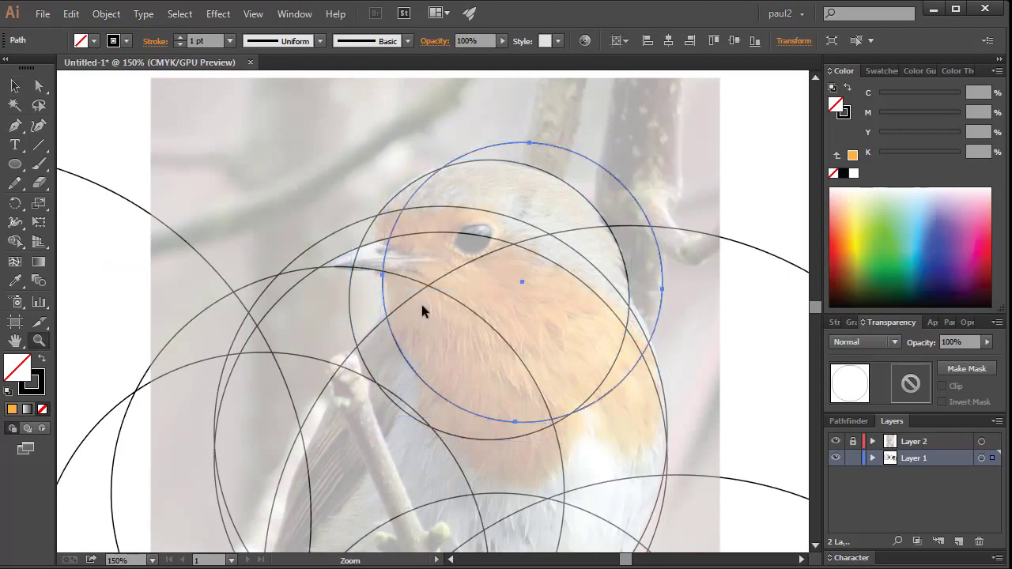
pyautogui.hotkey('ctrl', '-')
pyautogui.moveTo(477, 240); pyautogui.dragTo(502, 152)
pyautogui.hotkey('ctrl', '-')
pyautogui.hotkey('ctrl', '=')
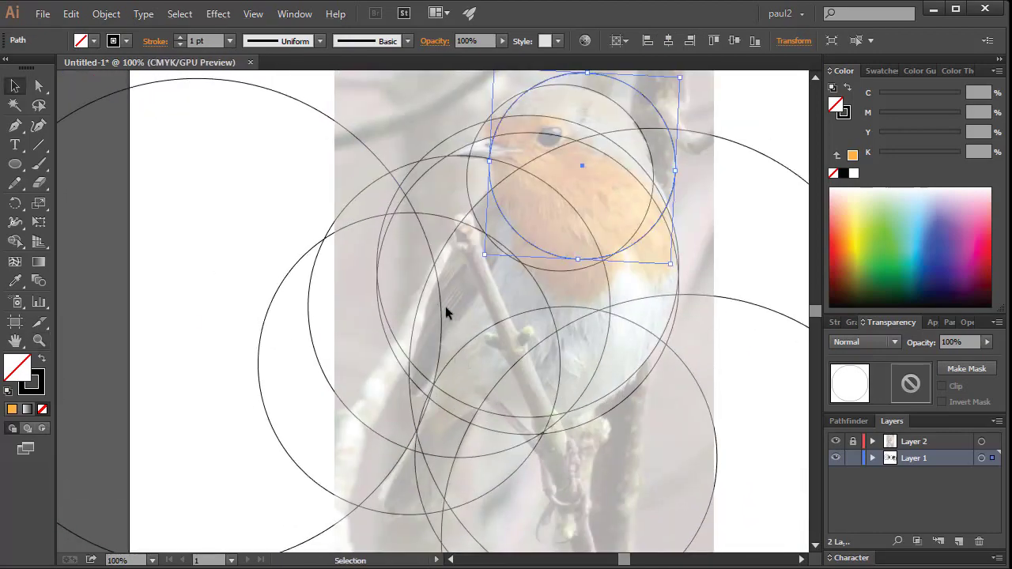
pyautogui.moveTo(520, 234); pyautogui.dragTo(491, 285)
# Shift that circle onto the bird's wing and deselect it
pyautogui.press('v')
pyautogui.moveTo(464, 328)
pyautogui.mouseDown()
pyautogui.moveTo(522, 280)
pyautogui.moveTo(355, 344)
pyautogui.moveTo(484, 260)
pyautogui.moveTo(492, 243)
pyautogui.moveTo(495, 278)
pyautogui.moveTo(397, 281)
pyautogui.moveTo(389, 311)
pyautogui.mouseUp()
pyautogui.hotkey('ctrl', '+')
pyautogui.hotkey('ctrl', '+')
pyautogui.hotkey('ctrl', '-')
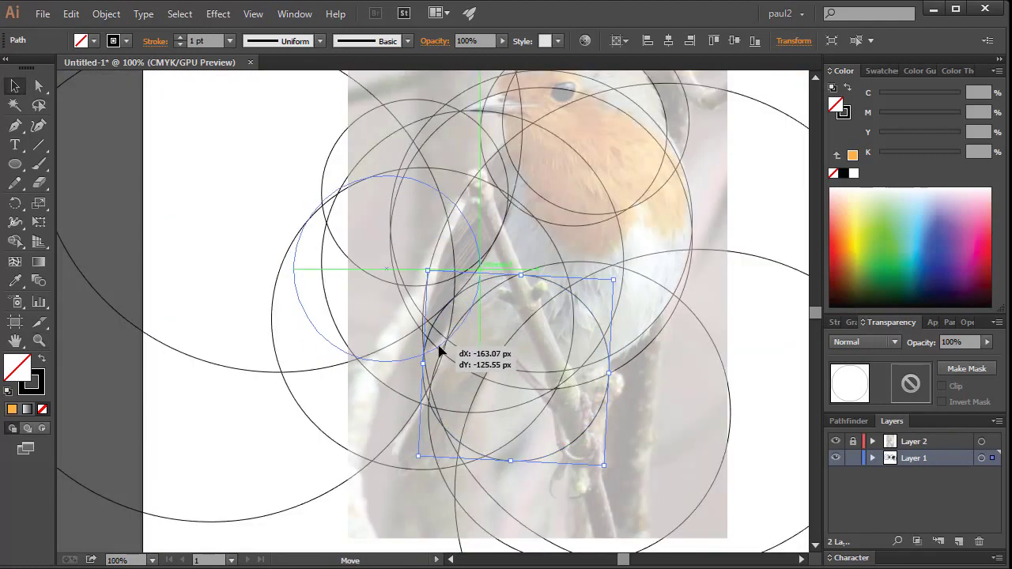
pyautogui.moveTo(440, 351); pyautogui.dragTo(468, 345)
pyautogui.click(498, 293)
pyautogui.hscroll(-5, 145, 261)
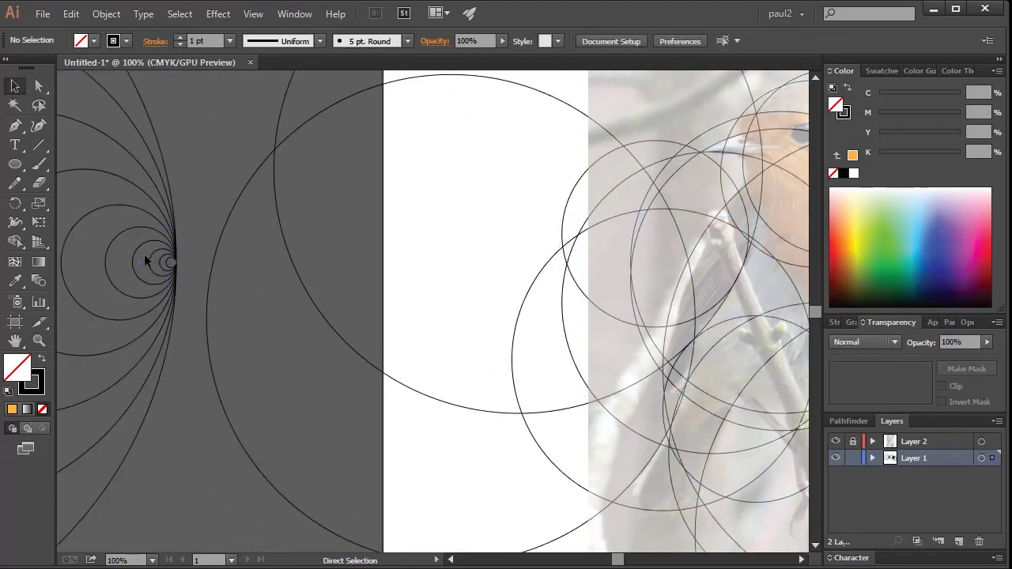
# Drag a small circle from the spare set over the wing near the branch
pyautogui.click(150, 248)
pyautogui.moveTo(150, 251); pyautogui.dragTo(660, 362)
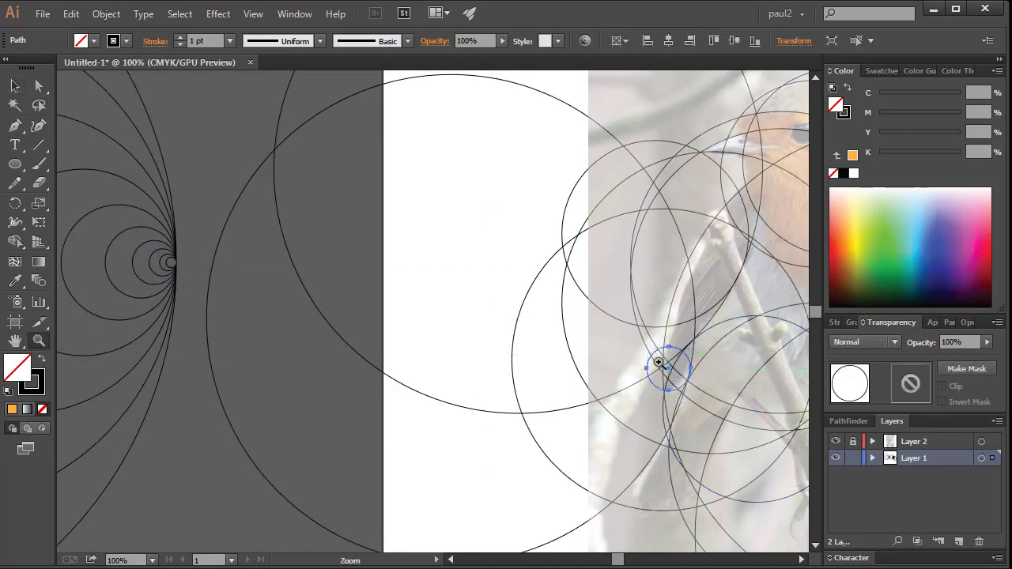
pyautogui.press('z')
pyautogui.click(448, 279)
pyautogui.scroll(-4, 513, 278)
# Move a large circle down over the bird and nudge its arc along the body
pyautogui.moveTo(476, 280)
pyautogui.mouseDown()
pyautogui.moveTo(523, 284)
pyautogui.moveTo(389, 361)
pyautogui.mouseUp()
pyautogui.scroll(-2, 540, 237)
pyautogui.scroll(3, 414, 335)
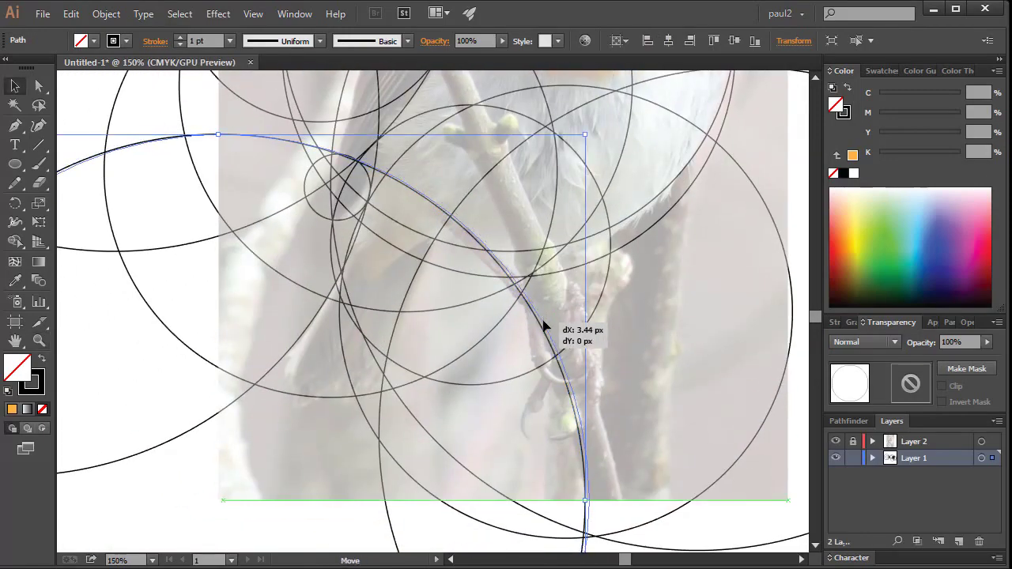
pyautogui.moveTo(547, 314); pyautogui.dragTo(549, 330)
pyautogui.scroll(-3, 475, 300)
pyautogui.scroll(2, 443, 294)
pyautogui.scroll(1, 438, 296)
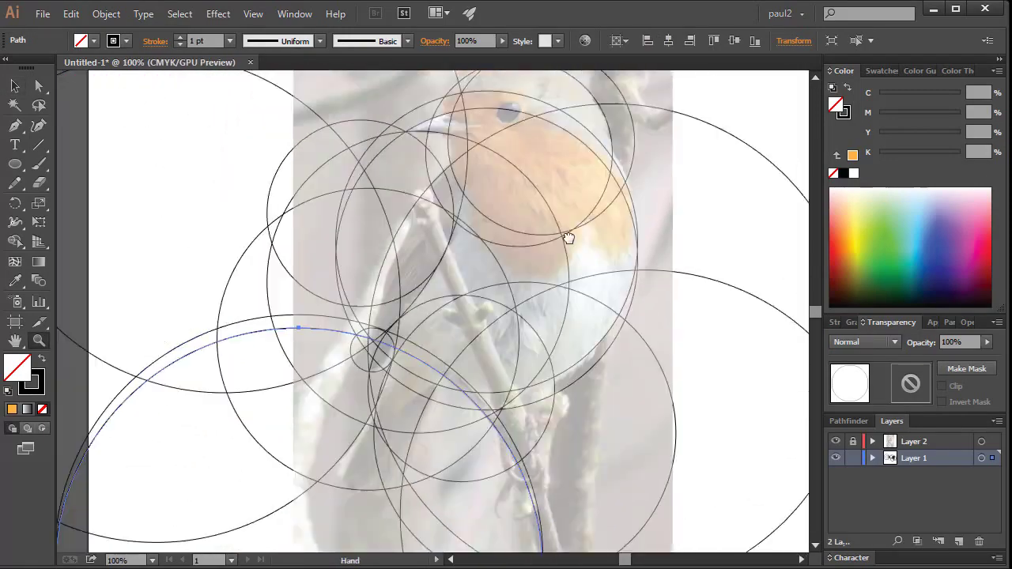
pyautogui.scroll(-3, 475, 237)
pyautogui.scroll(1, 430, 322)
pyautogui.scroll(2, 430, 322)
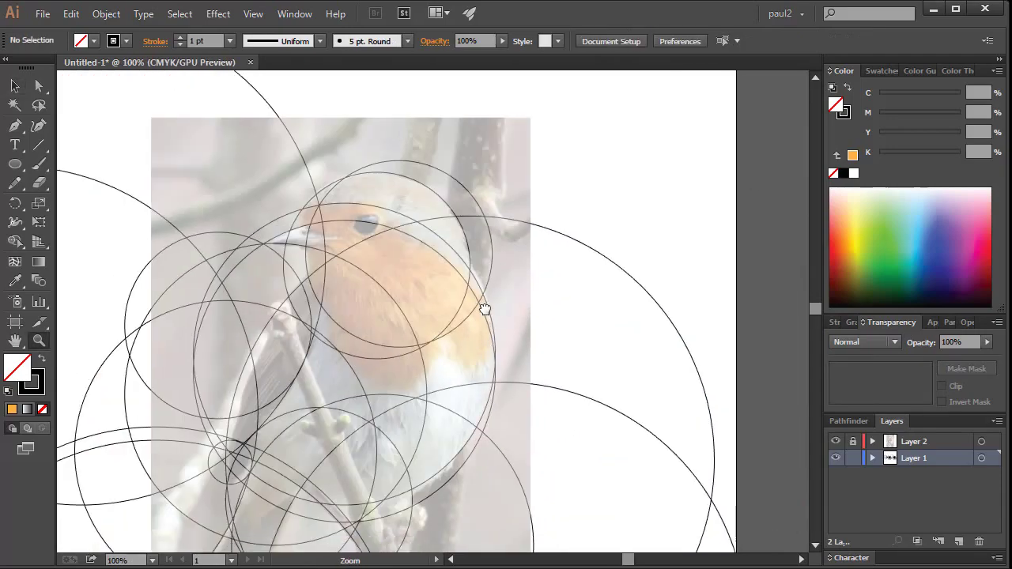
pyautogui.scroll(-3, 457, 298)
pyautogui.scroll(3, 554, 300)
# Move a small circle from the spare concentric set onto the robin's eye
pyautogui.scroll(-2, 208, 343)
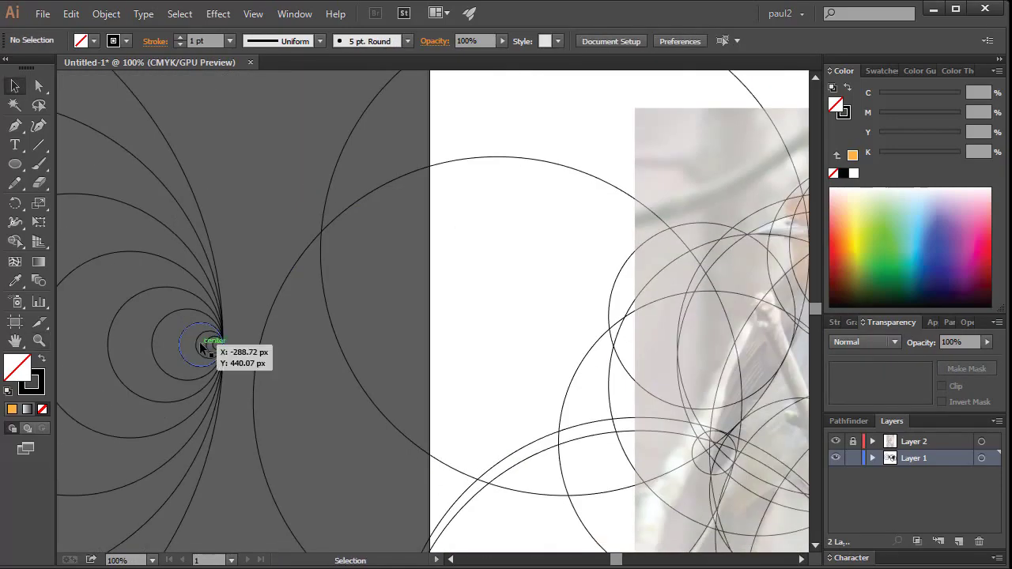
pyautogui.click(204, 342)
pyautogui.moveTo(205, 342); pyautogui.dragTo(741, 228)
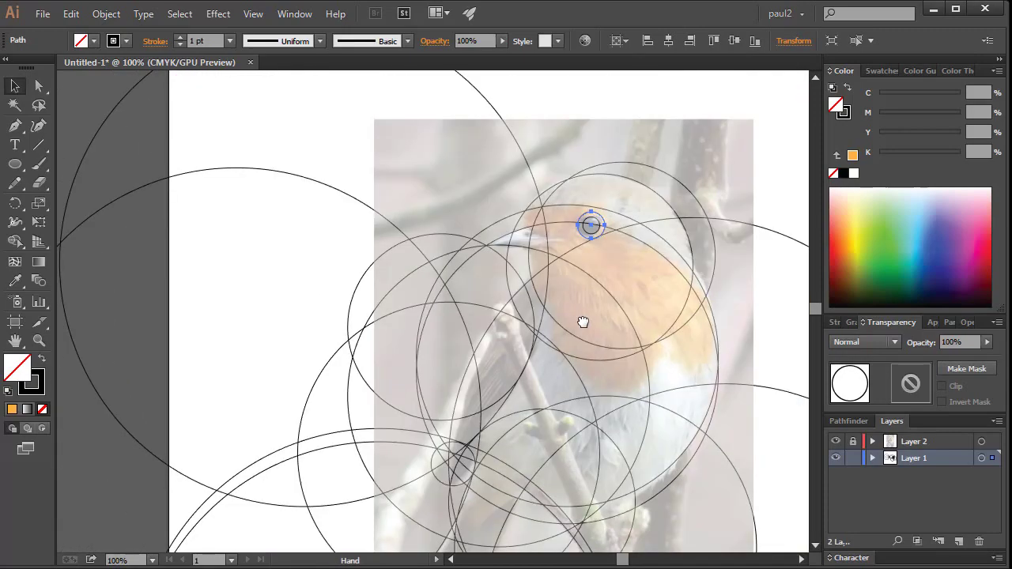
pyautogui.press('z')
pyautogui.keyDown('alt'); pyautogui.click(628, 255); pyautogui.keyUp('alt')
pyautogui.scroll(3, 535, 321)
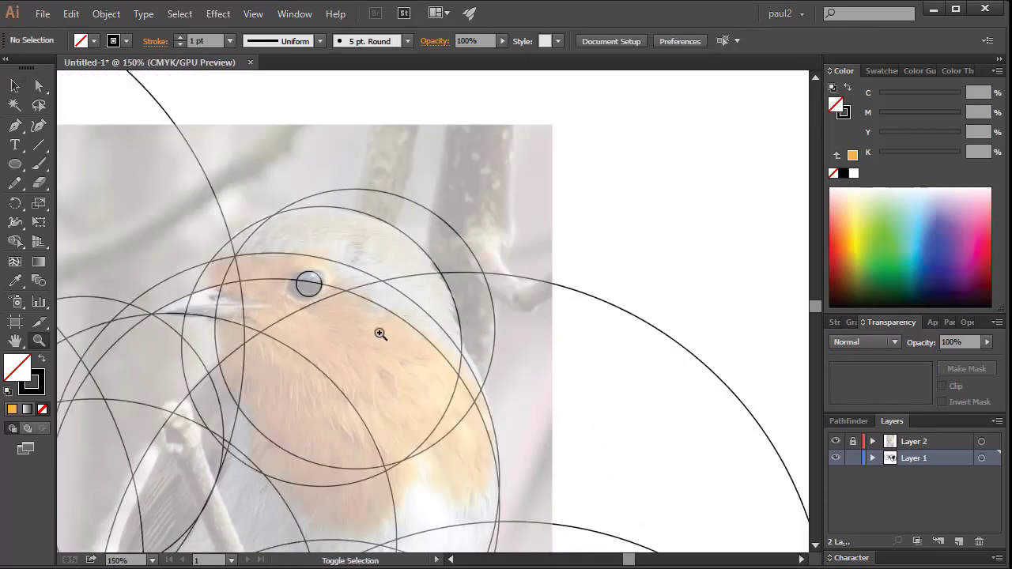
pyautogui.moveTo(258, 357); pyautogui.dragTo(510, 323)
pyautogui.scroll(-3, 510, 322)
pyautogui.scroll(2, 452, 264)
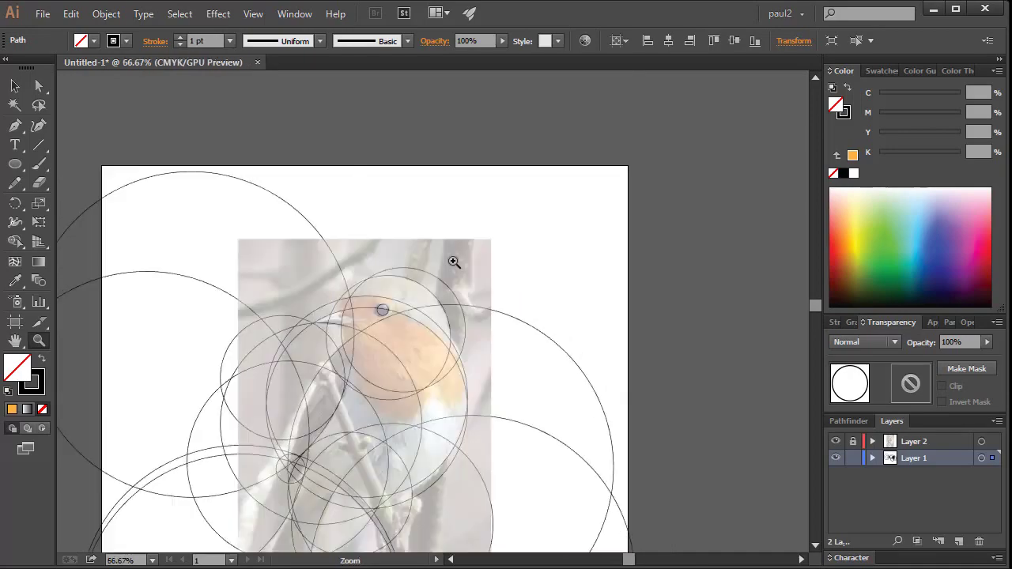
pyautogui.scroll(5, 338, 305)
# Drag the spare circles off to the right of the artboard, then select all the circles
pyautogui.press('v')
pyautogui.click(299, 319)
pyautogui.scroll(-6, 300, 322)
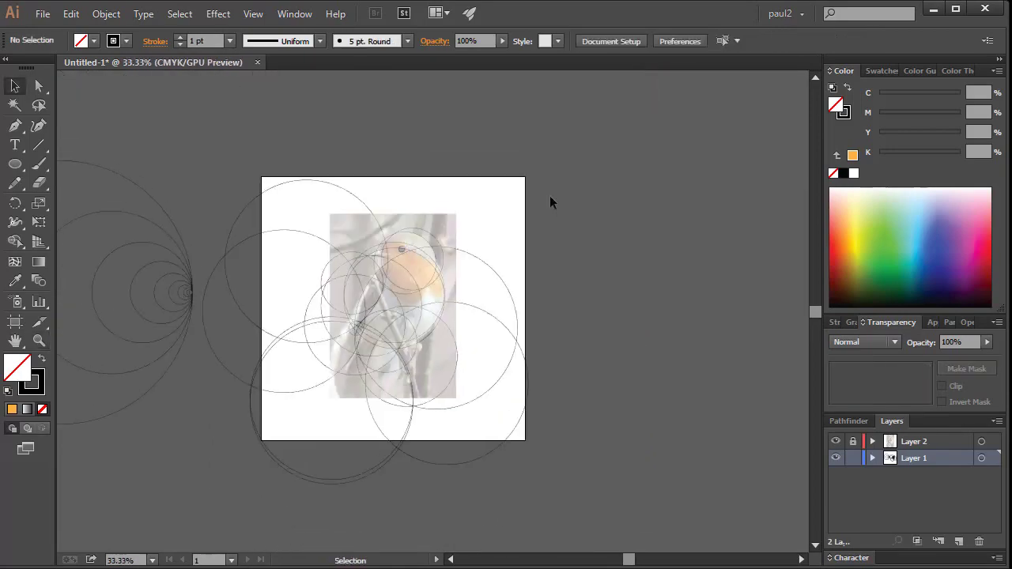
pyautogui.moveTo(549, 196)
pyautogui.mouseDown()
pyautogui.moveTo(305, 390)
pyautogui.moveTo(626, 337)
pyautogui.mouseUp()
pyautogui.click(626, 337)
pyautogui.scroll(4, 388, 278)
pyautogui.scroll(2, 443, 271)
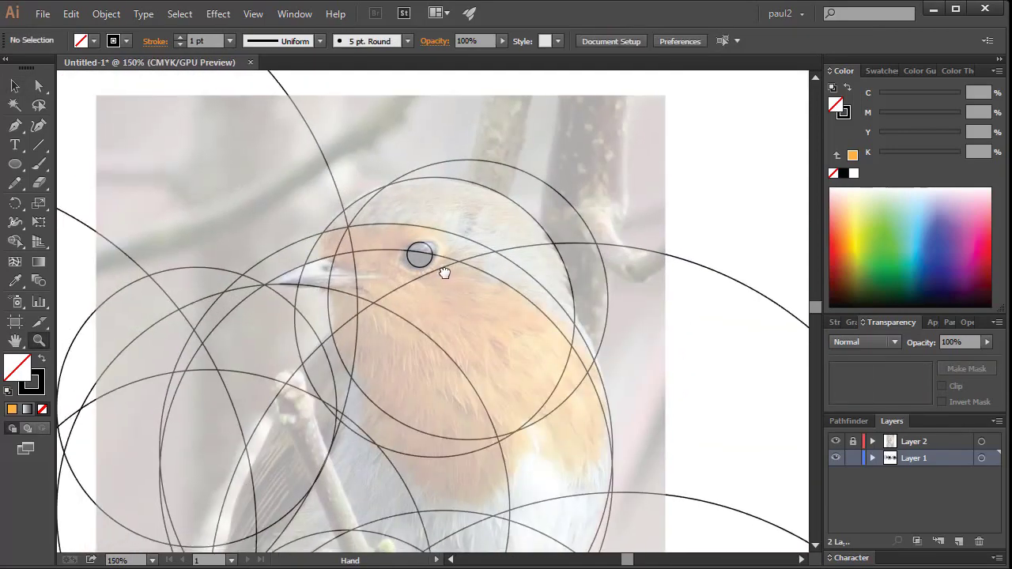
pyautogui.scroll(-3, 445, 271)
pyautogui.scroll(-1, 470, 271)
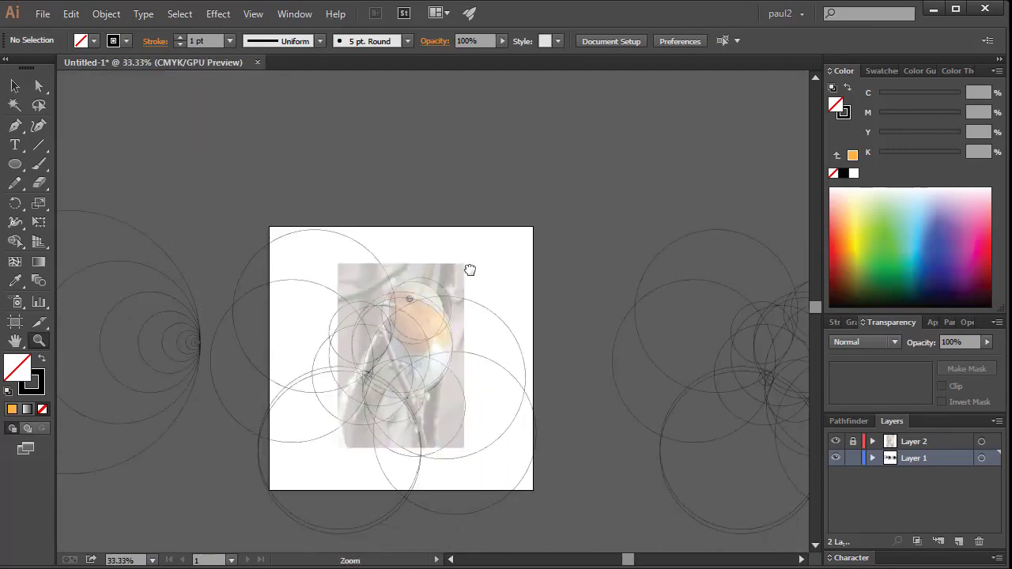
pyautogui.press('v')
pyautogui.click(319, 377)
# Shape Builder the crown, the region below it and the right-edge sliver into one orange (0/35/85/0) shape
pyautogui.click(15, 242)
pyautogui.click(101, 241)
pyautogui.scroll(3, 431, 304)
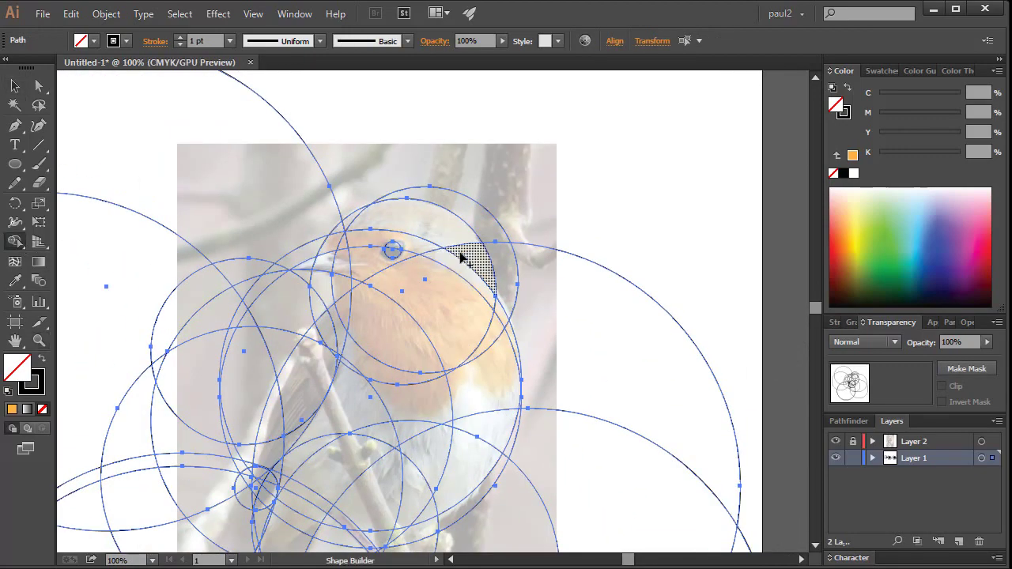
pyautogui.click(846, 112)
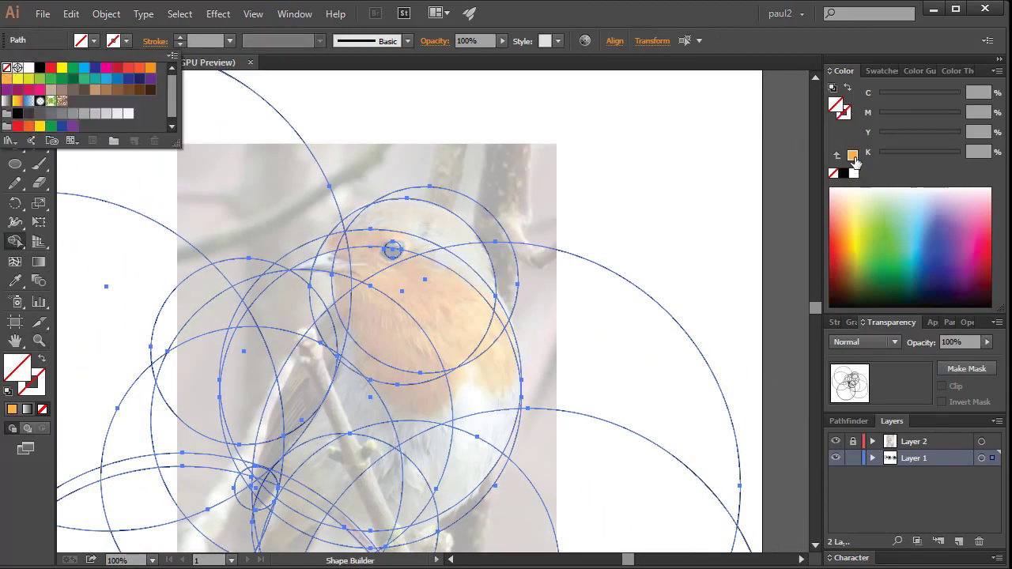
pyautogui.click(853, 156)
pyautogui.click(346, 246)
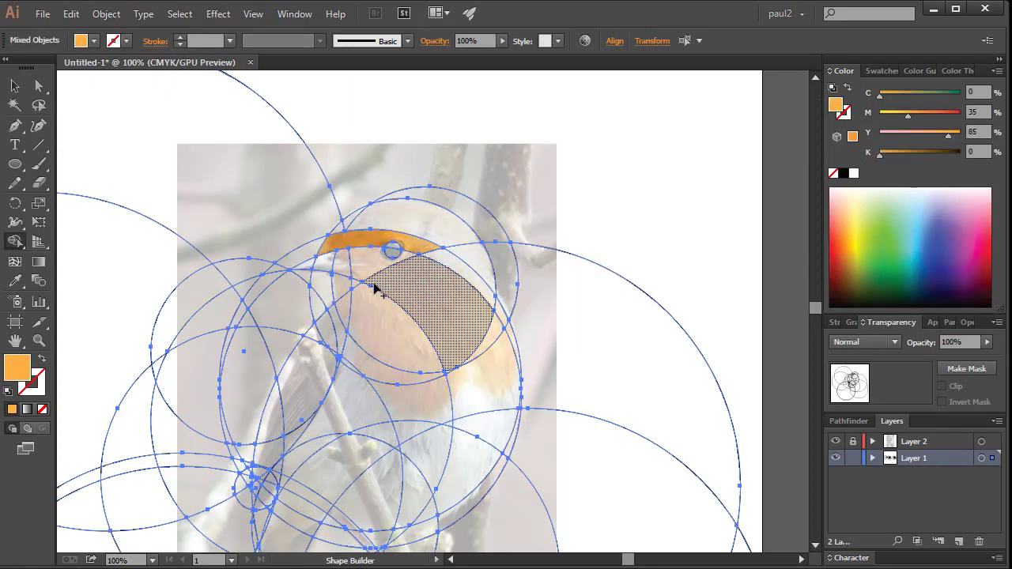
pyautogui.click(365, 263)
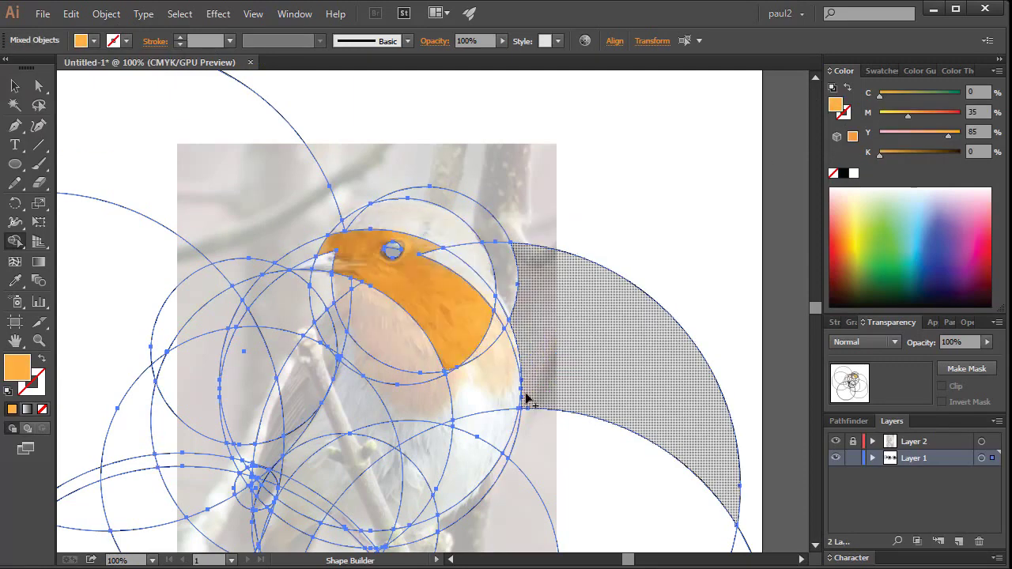
pyautogui.click(512, 338)
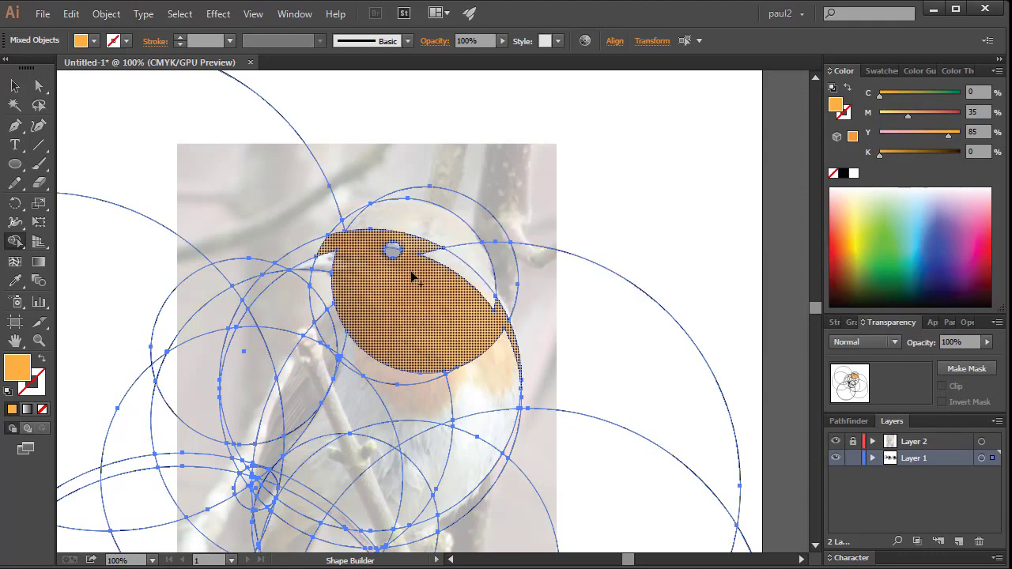
pyautogui.moveTo(411, 276); pyautogui.dragTo(427, 257)
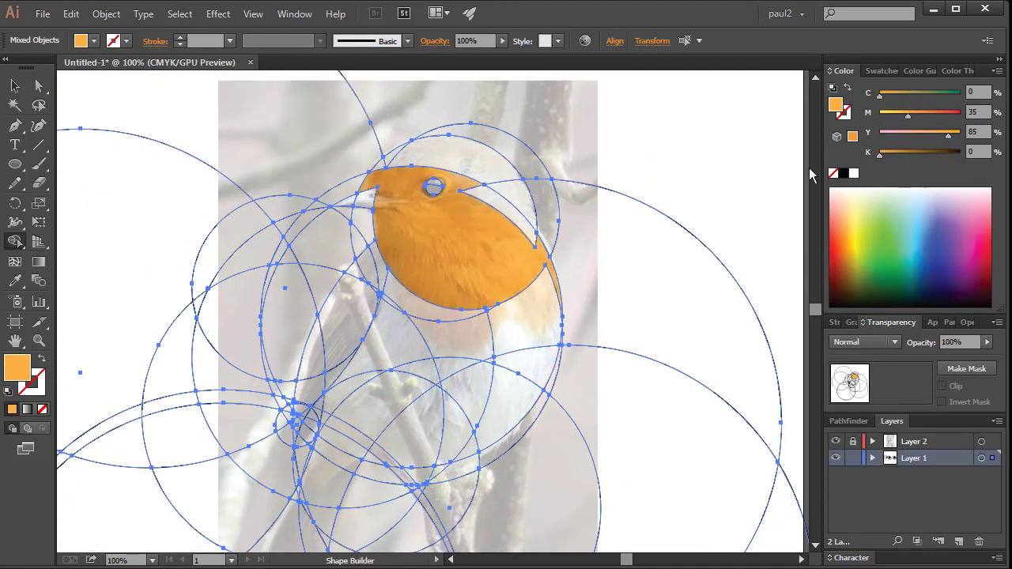
pyautogui.click(94, 40)
# Merge the upper wing, the region below and the tip regions into one K90 dark grey wing
pyautogui.click(36, 131)
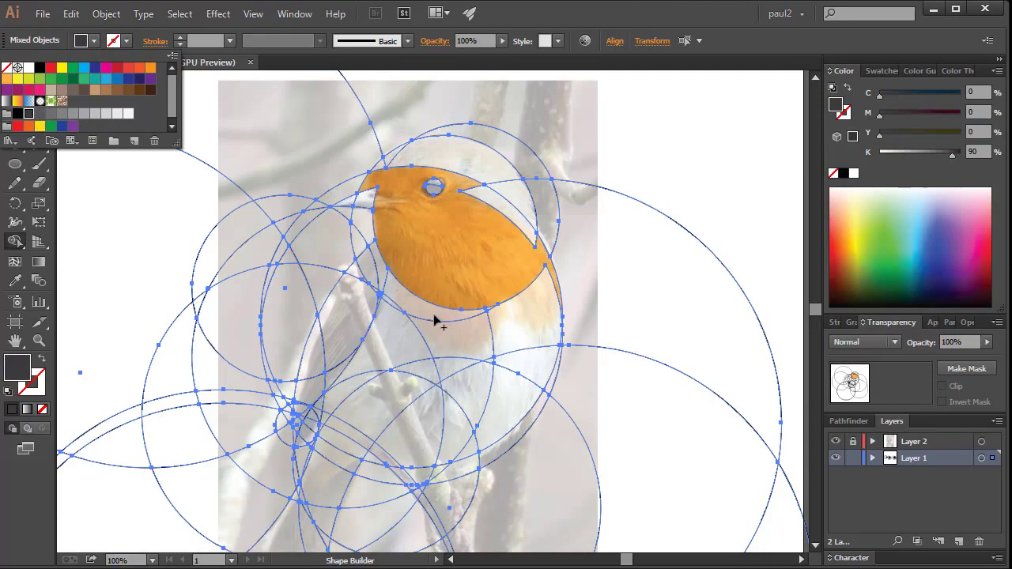
pyautogui.click(365, 299)
pyautogui.moveTo(343, 349); pyautogui.dragTo(304, 400)
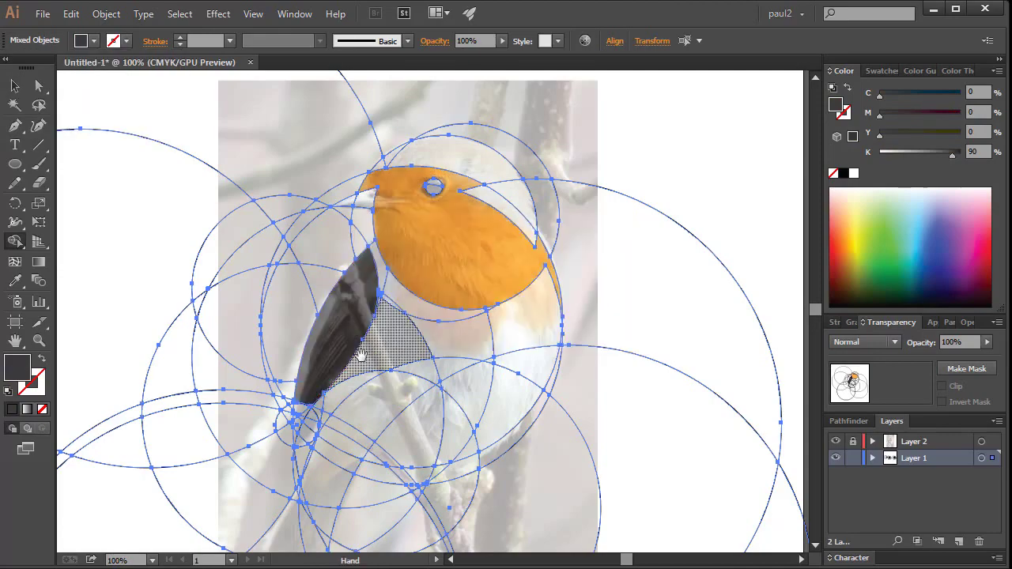
pyautogui.scroll(2, 380, 334)
pyautogui.scroll(2, 380, 334)
pyautogui.moveTo(387, 248); pyautogui.dragTo(343, 244)
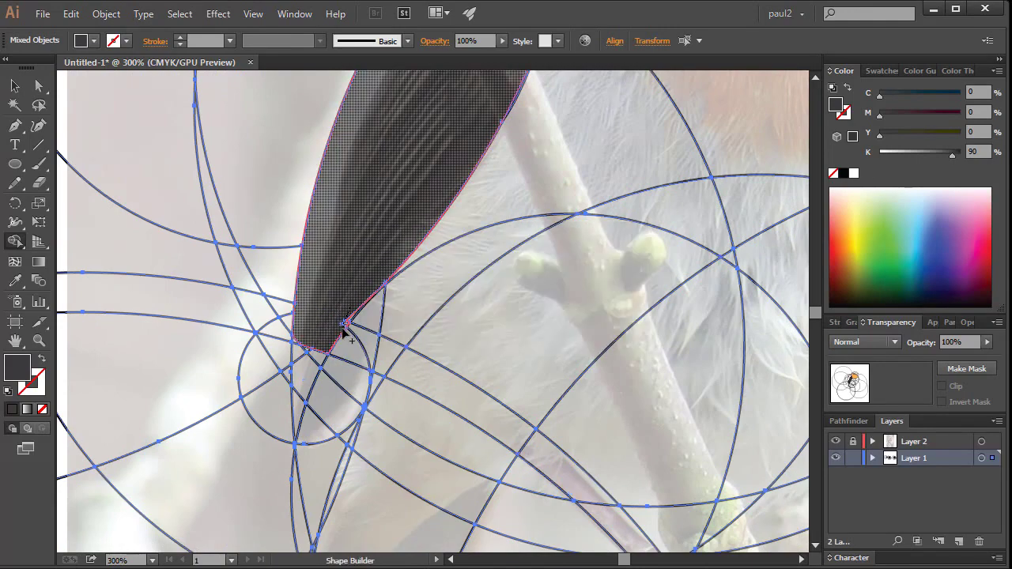
pyautogui.click(320, 342)
pyautogui.click(300, 342)
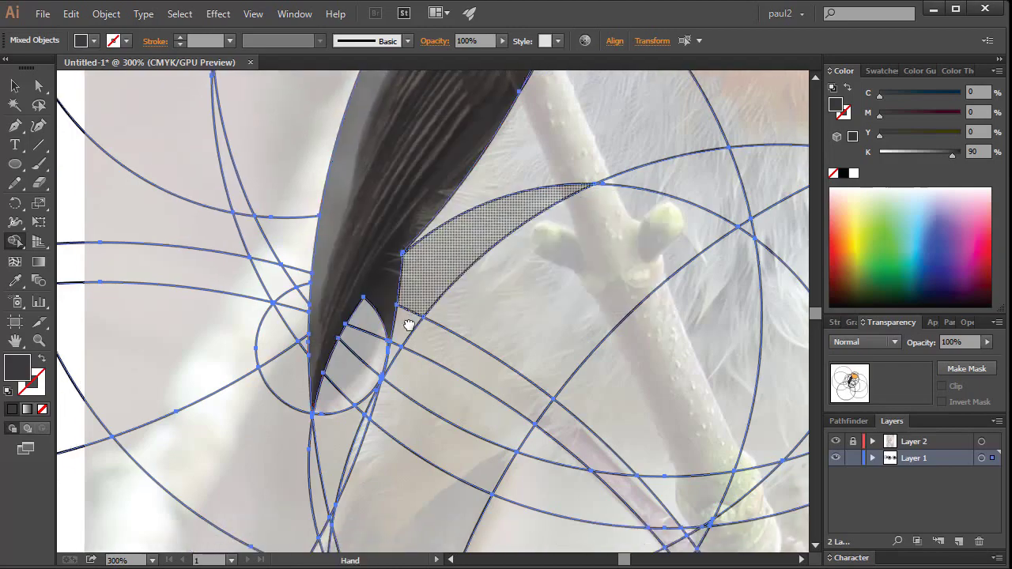
pyautogui.moveTo(378, 336); pyautogui.dragTo(434, 266)
pyautogui.hotkey('ctrl', '-')
pyautogui.keyDown('alt'); pyautogui.click(399, 391); pyautogui.keyUp('alt')
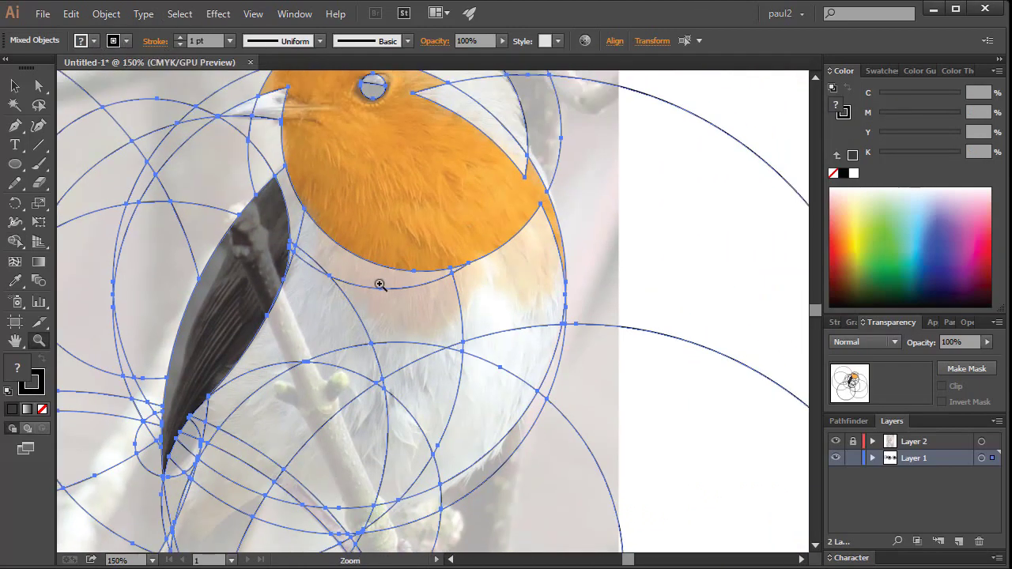
# Shape Builder the lower body regions into one grey shape
pyautogui.click(126, 41)
pyautogui.hotkey('shift', 'm')
pyautogui.click(93, 41)
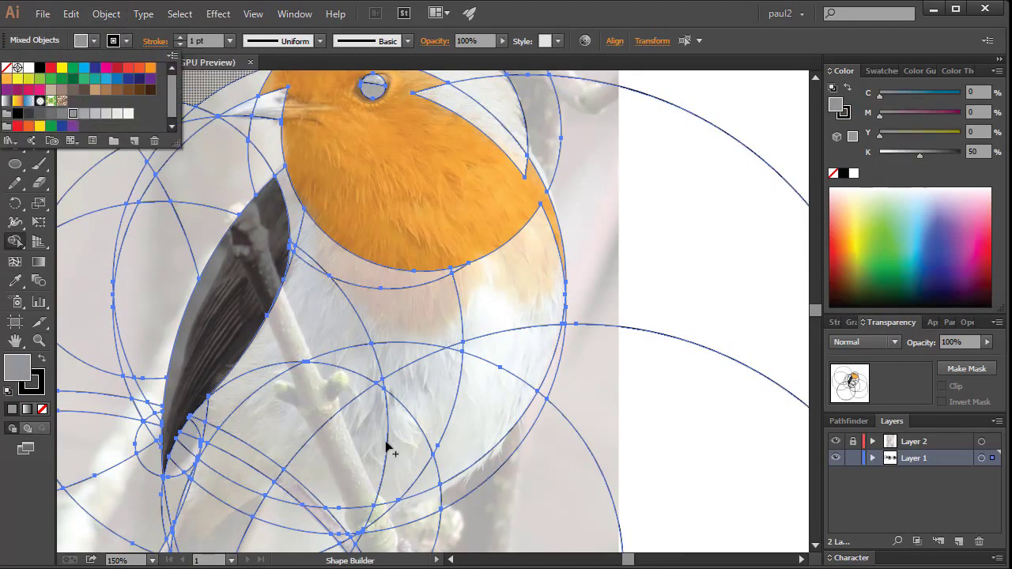
pyautogui.scroll(-2, 443, 395)
pyautogui.moveTo(497, 339)
pyautogui.mouseDown()
pyautogui.moveTo(315, 398)
pyautogui.moveTo(207, 381)
pyautogui.mouseUp()
pyautogui.moveTo(293, 428)
pyautogui.mouseDown()
pyautogui.moveTo(374, 230)
pyautogui.moveTo(392, 227)
pyautogui.moveTo(321, 321)
pyautogui.mouseUp()
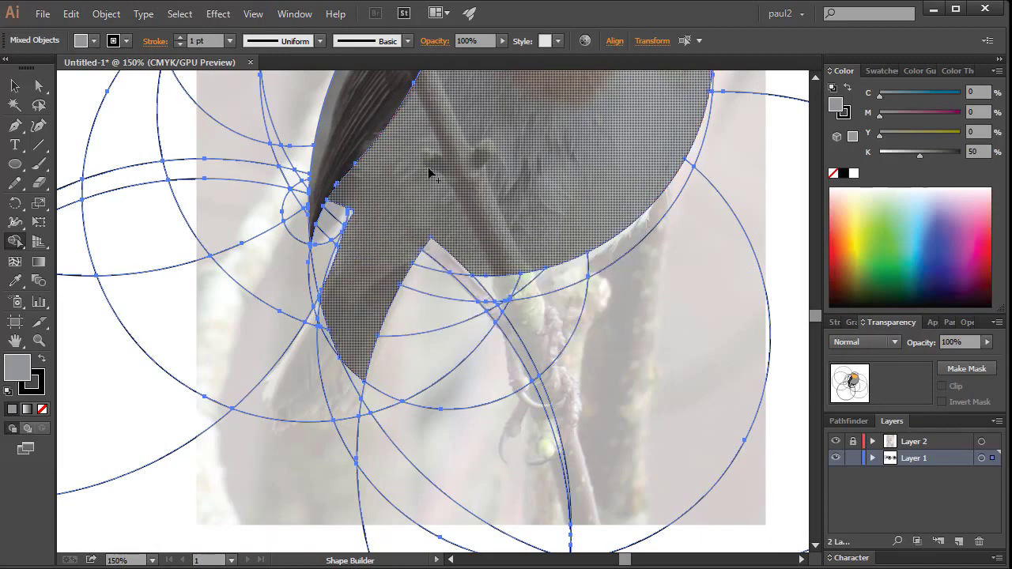
# Merge the body and tail regions into one grey shape
pyautogui.click(93, 41)
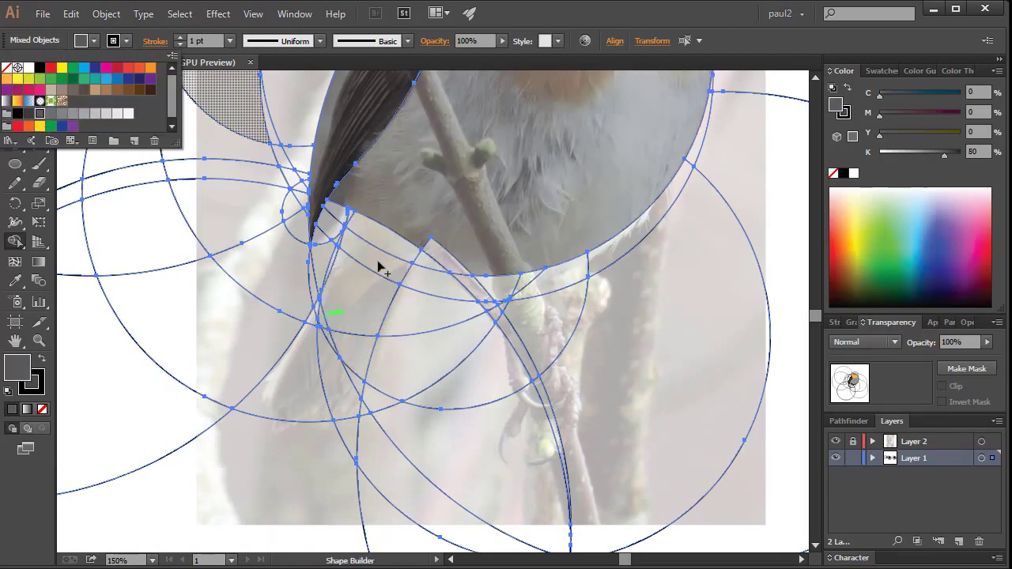
pyautogui.press('Escape')
pyautogui.hotkey('ctrl', '-')
pyautogui.hotkey('ctrl', '-')
pyautogui.hotkey('ctrl', '+')
pyautogui.hotkey('ctrl', '+')
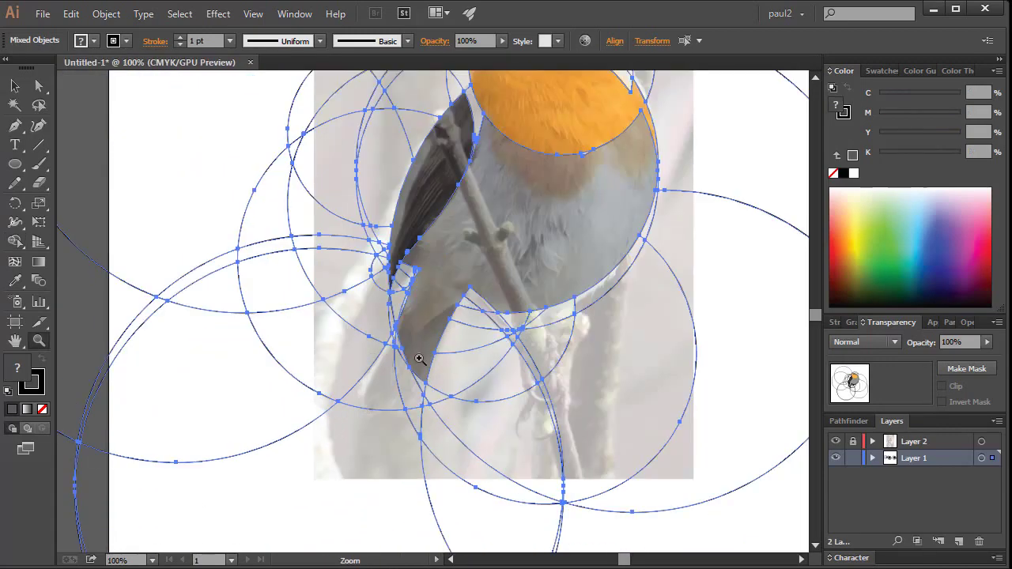
pyautogui.hotkey('shift', 'm')
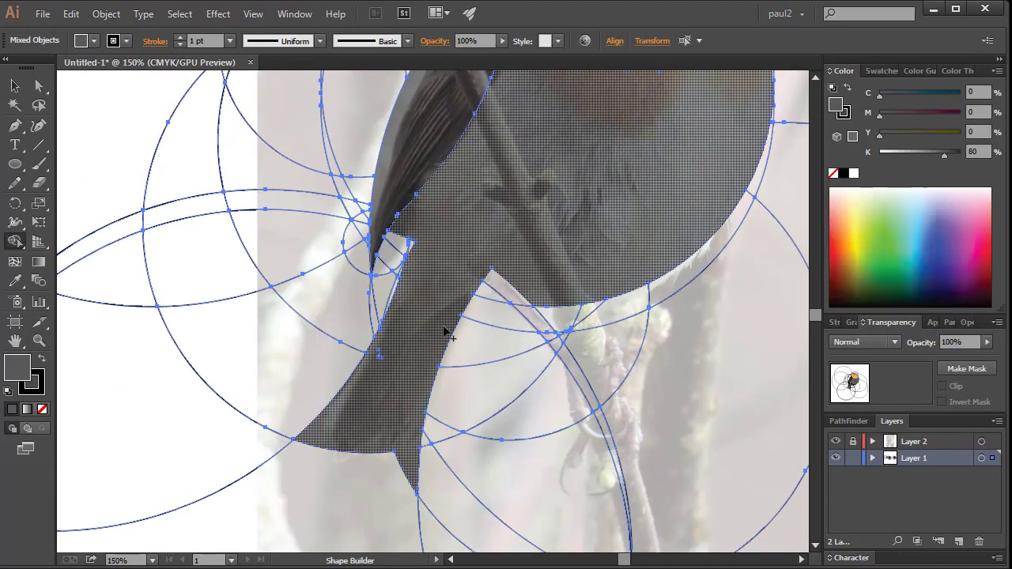
pyautogui.moveTo(427, 384); pyautogui.dragTo(447, 291)
pyautogui.moveTo(469, 200); pyautogui.dragTo(525, 156)
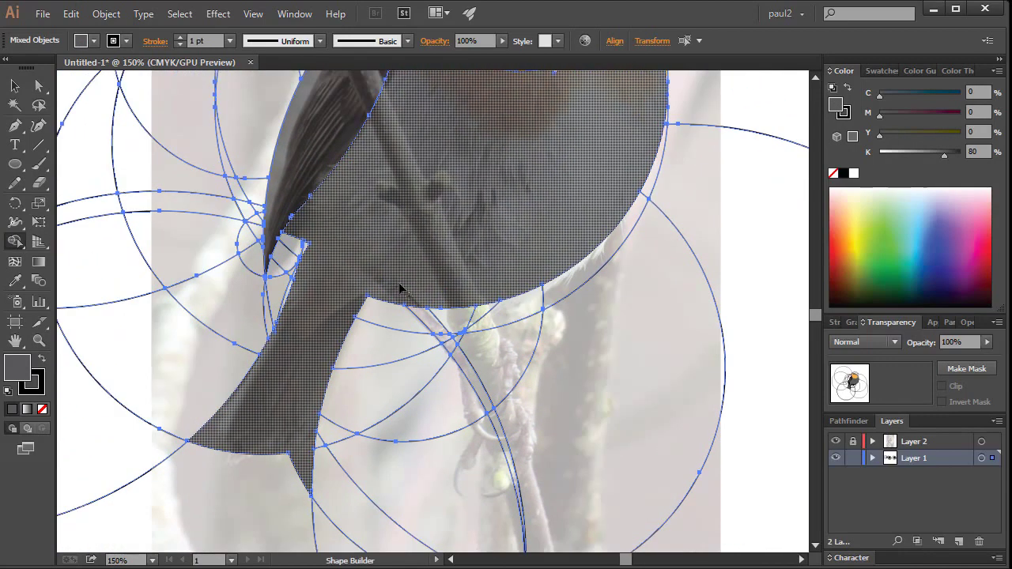
# Fill the beak and back-of-head cap with a darker grey
pyautogui.click(80, 40)
pyautogui.click(32, 138)
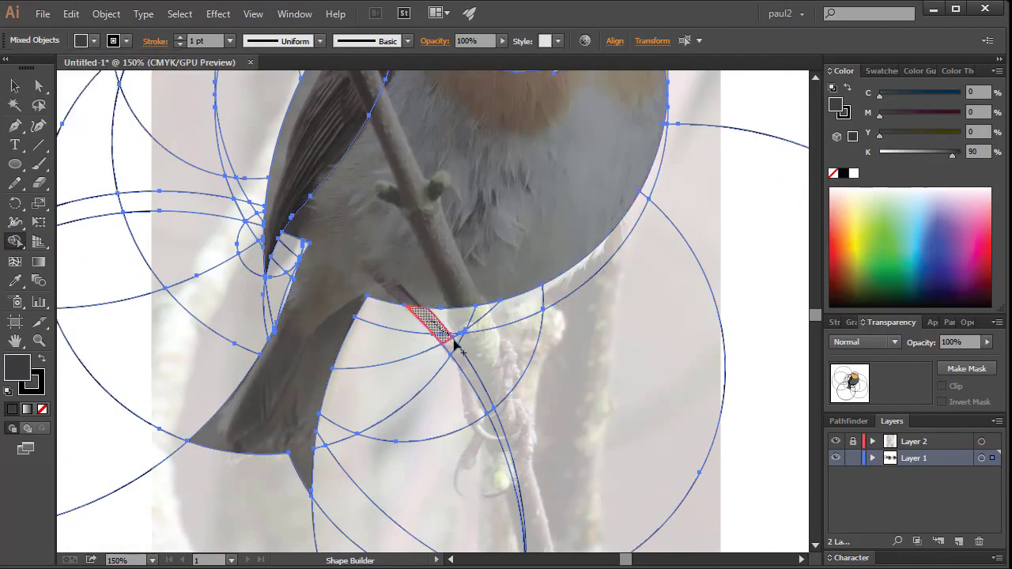
pyautogui.hotkey('ctrl', '+')
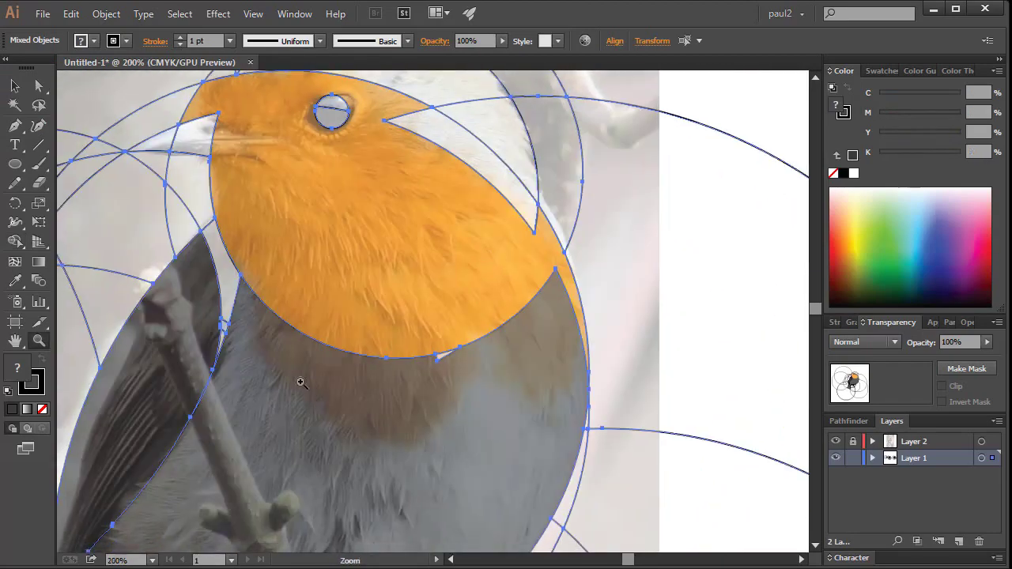
pyautogui.press('i')
pyautogui.click(15, 242)
pyautogui.click(81, 40)
pyautogui.click(32, 139)
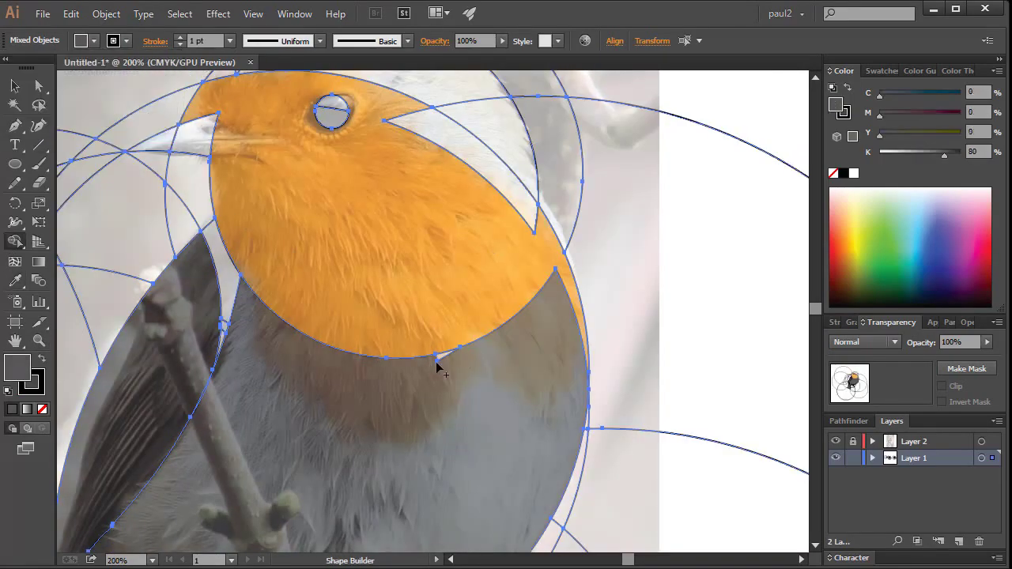
pyautogui.hotkey('ctrl', '-')
pyautogui.moveTo(421, 253)
pyautogui.mouseDown()
pyautogui.moveTo(472, 300)
pyautogui.moveTo(477, 336)
pyautogui.mouseUp()
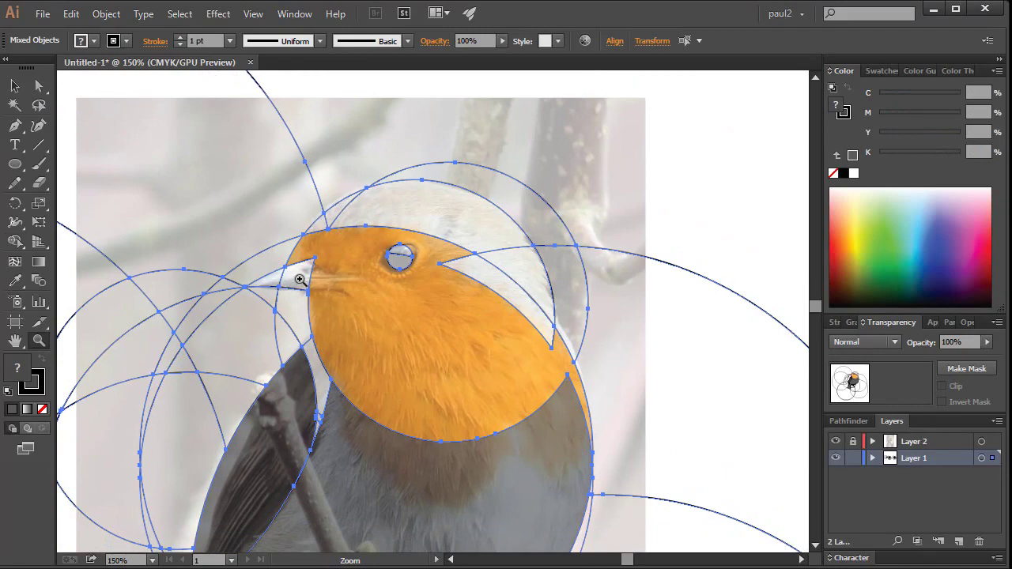
pyautogui.click(44, 286)
pyautogui.click(16, 242)
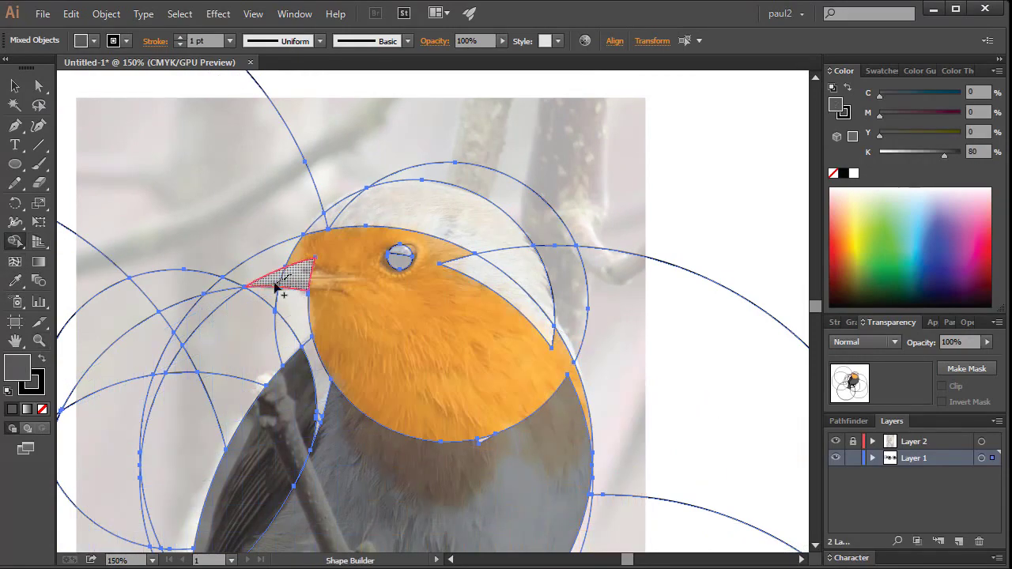
pyautogui.moveTo(348, 212); pyautogui.dragTo(564, 316)
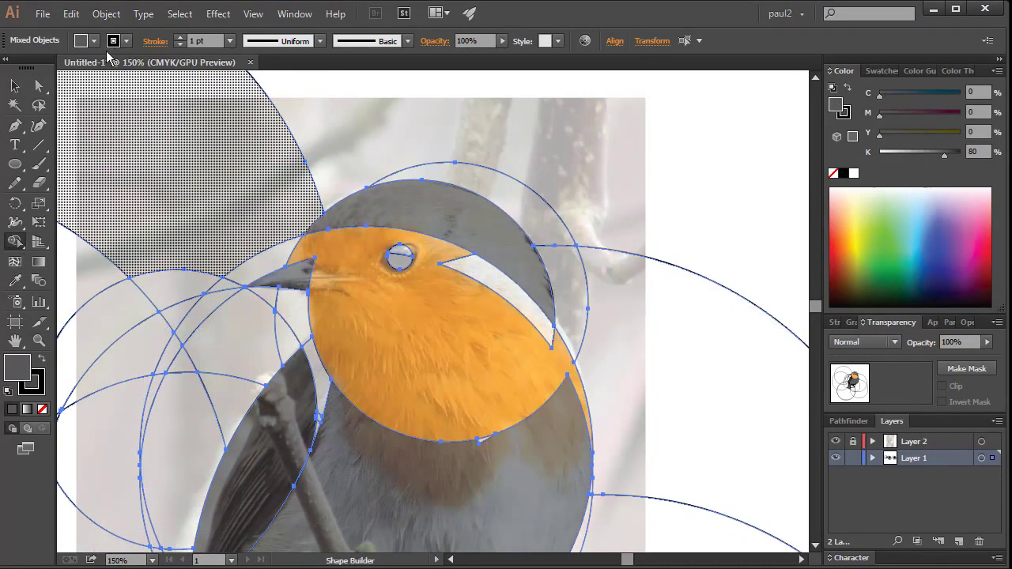
# Fill the robin's eye circle black
pyautogui.click(80, 40)
pyautogui.click(151, 67)
pyautogui.press('z')
pyautogui.moveTo(492, 317); pyautogui.dragTo(334, 285)
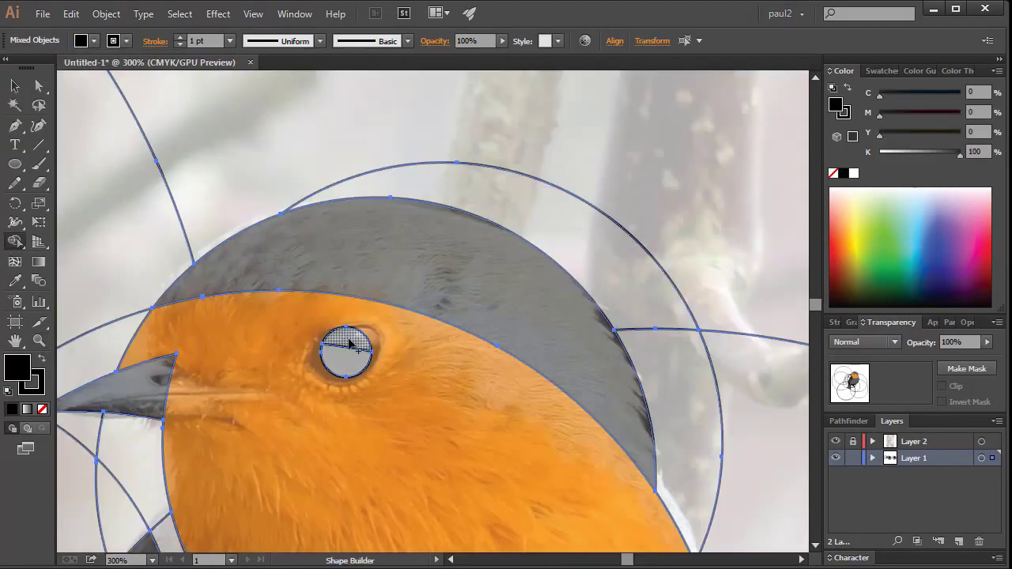
pyautogui.click(350, 342)
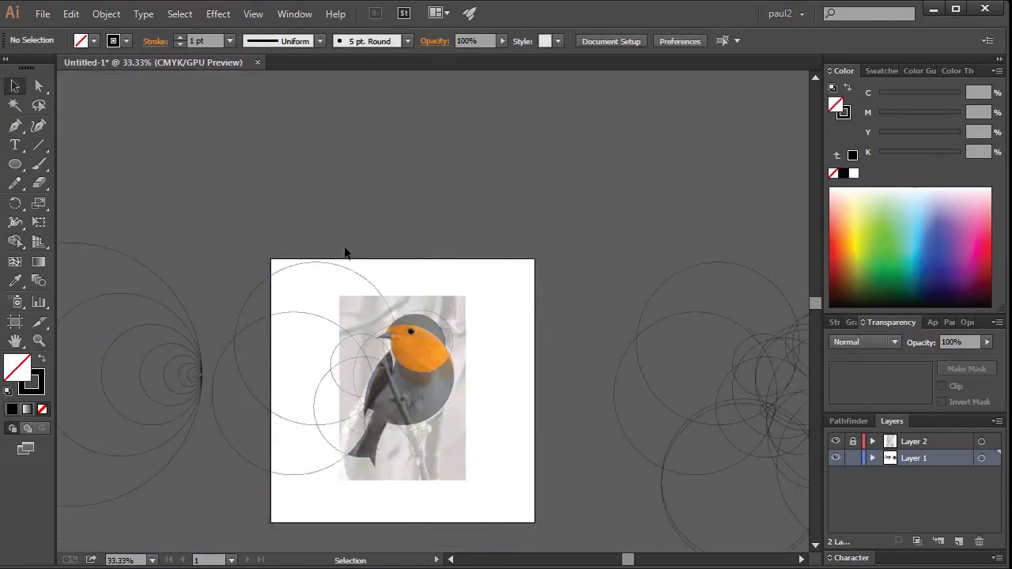
pyautogui.scroll(4, 443, 486)
pyautogui.scroll(-2, 378, 267)
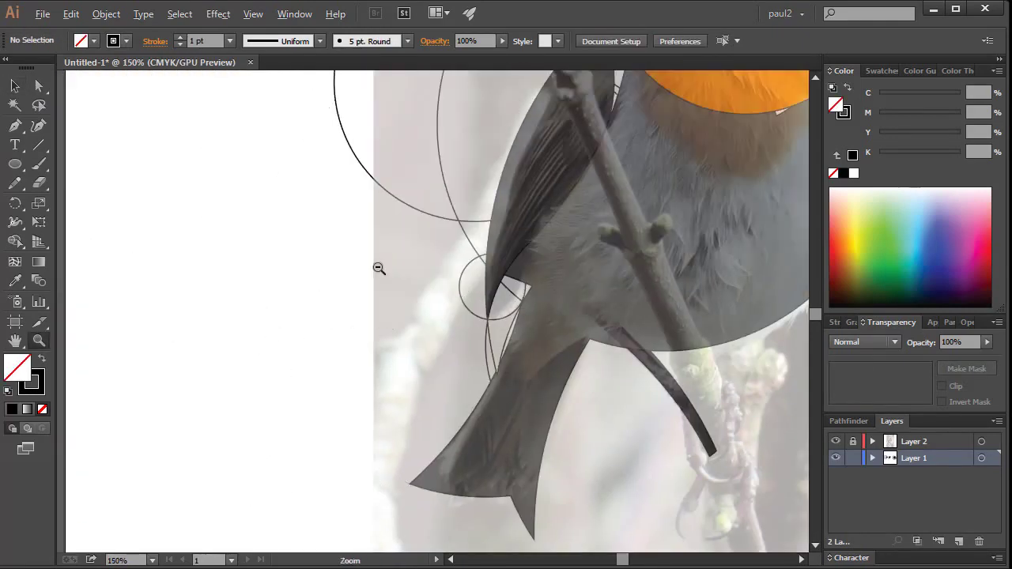
pyautogui.scroll(-2, 508, 242)
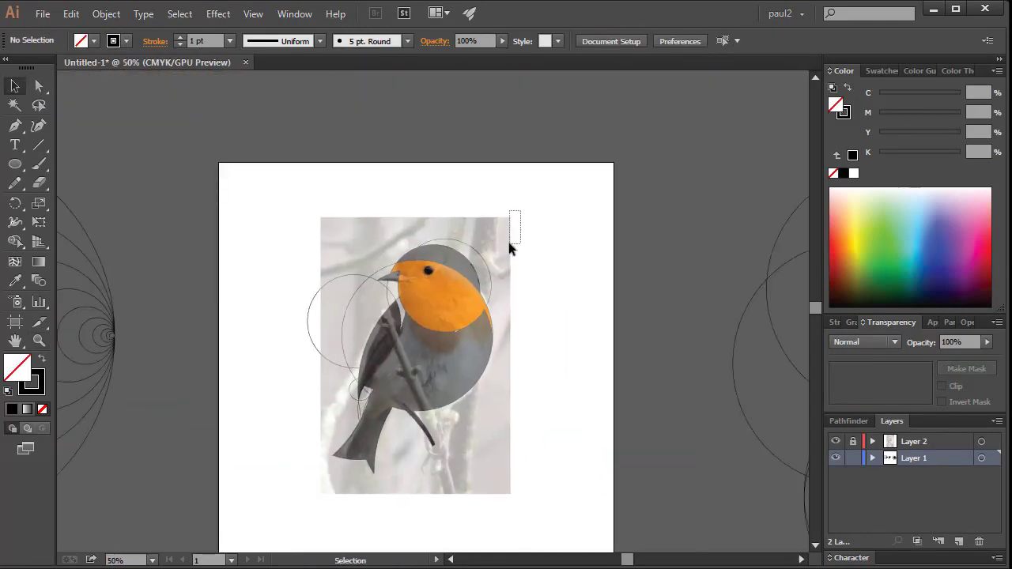
# Zoom in on the wing tip and select all shapes for dark grey Shape Building
pyautogui.press('z')
pyautogui.click(362, 411)
pyautogui.keyDown('ctrl'); pyautogui.click(405, 429); pyautogui.keyUp('ctrl')
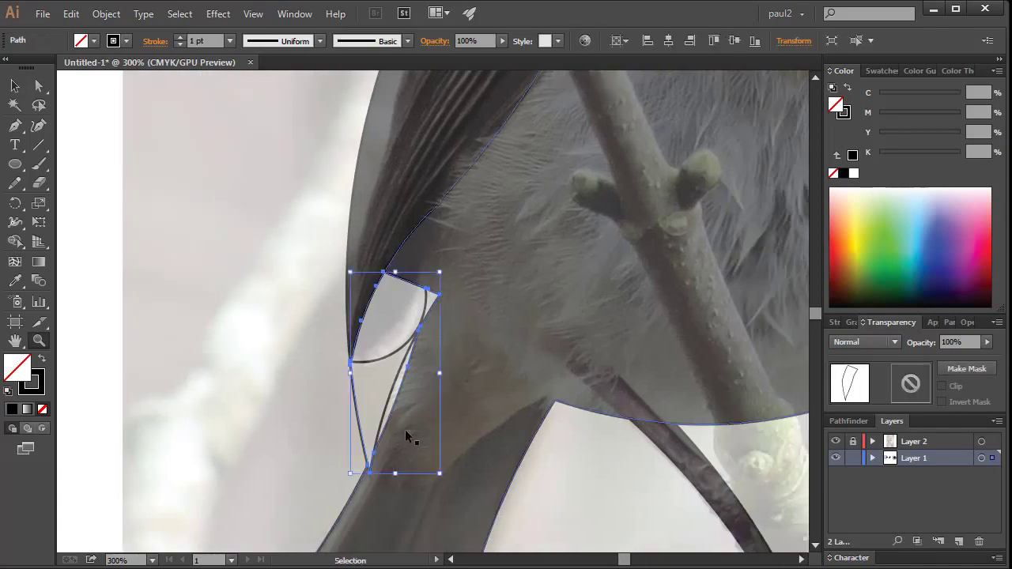
pyautogui.click(405, 429)
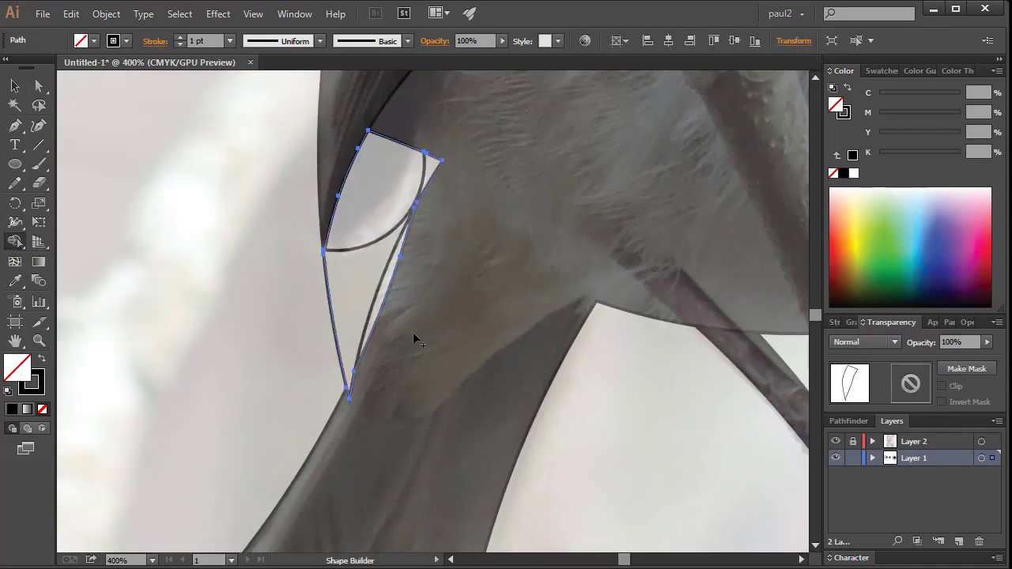
pyautogui.hotkey('ctrl', 'a')
pyautogui.click(22, 248)
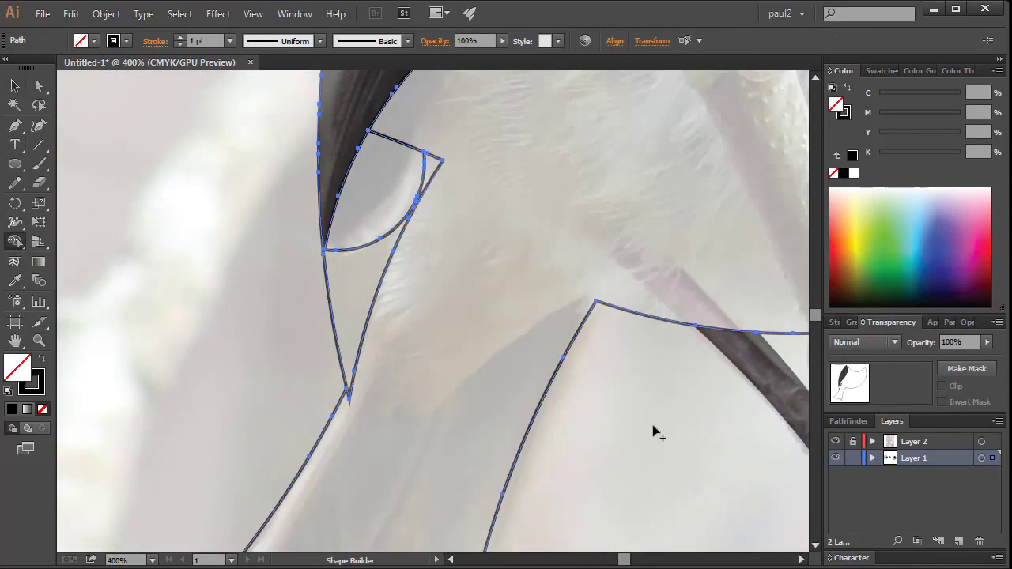
pyautogui.click(87, 41)
pyautogui.click(57, 99)
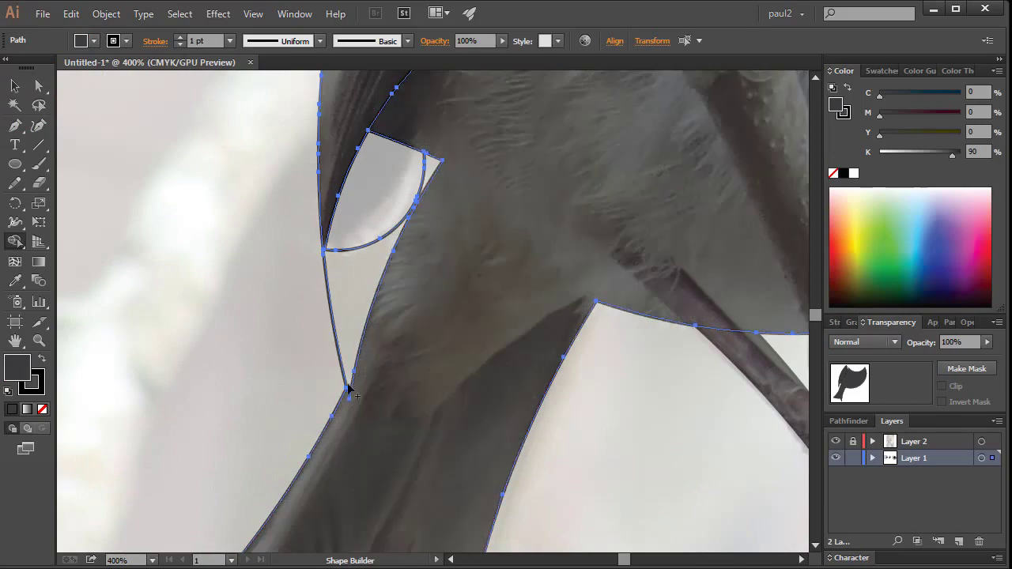
pyautogui.keyDown('ctrl'); pyautogui.click(417, 324); pyautogui.keyUp('ctrl')
pyautogui.moveTo(388, 341); pyautogui.dragTo(307, 521)
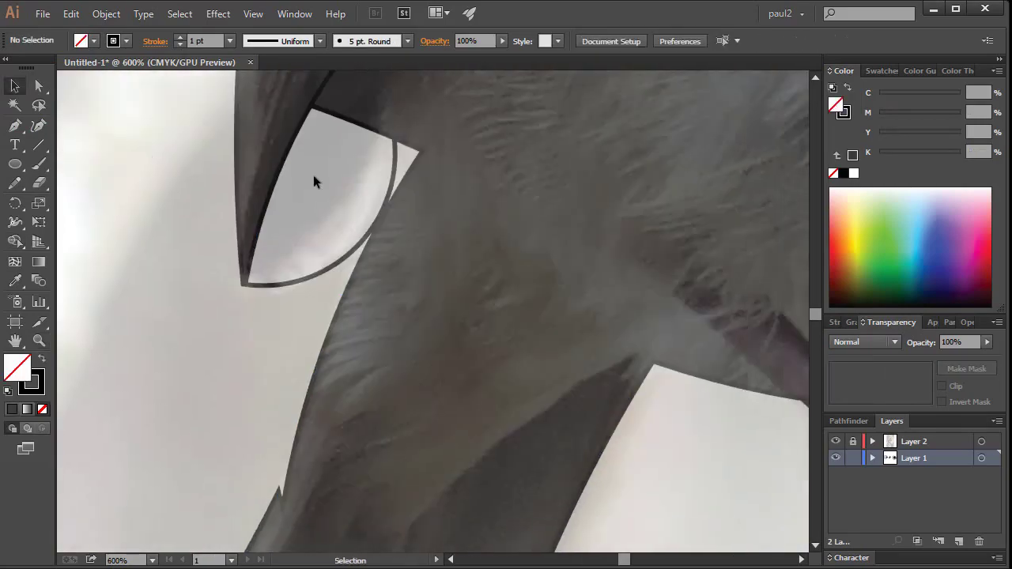
# Fill the wing-tip wedge region with a lighter K70 grey
pyautogui.click(15, 241)
pyautogui.click(86, 40)
pyautogui.click(50, 114)
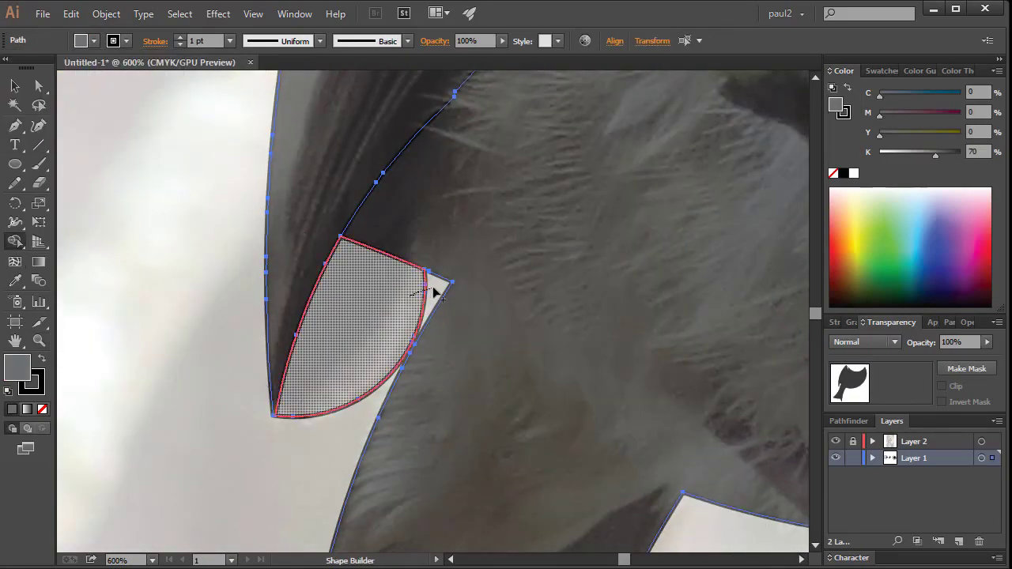
pyautogui.click(423, 300)
pyautogui.keyDown('ctrl'); pyautogui.keyDown('alt'); pyautogui.click(343, 342); pyautogui.keyUp('alt'); pyautogui.keyUp('ctrl')
pyautogui.keyDown('ctrl'); pyautogui.click(419, 338); pyautogui.keyUp('ctrl')
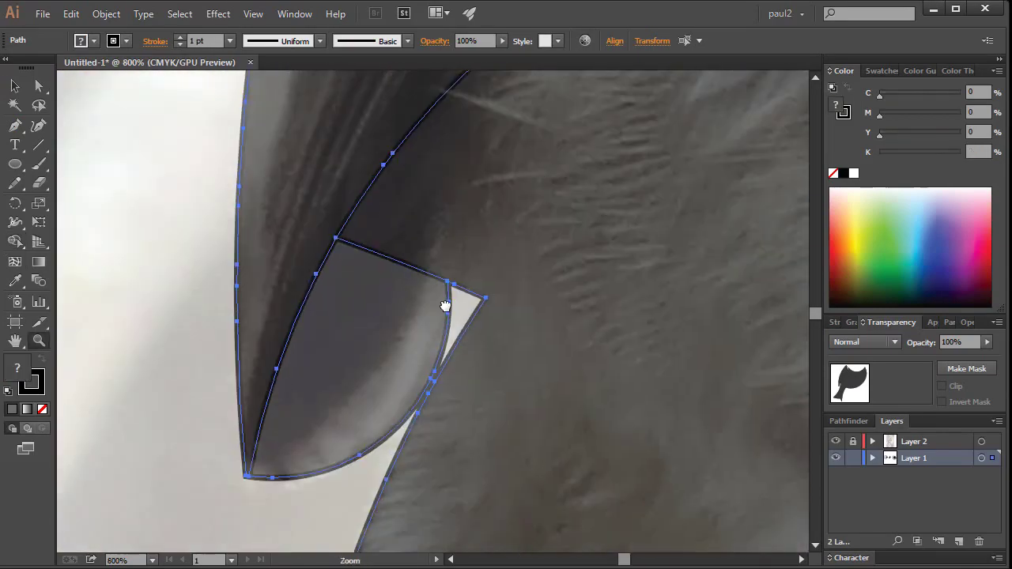
pyautogui.click(307, 477)
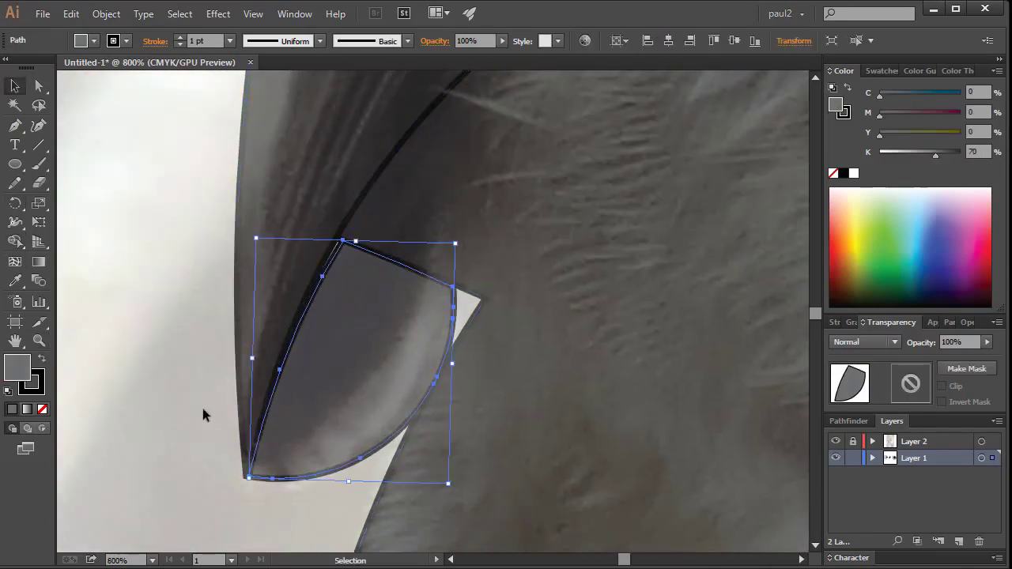
# Merge the grey wedge into the neighbouring wing region
pyautogui.moveTo(106, 192); pyautogui.dragTo(536, 501)
pyautogui.hotkey('shift', 'm')
pyautogui.moveTo(458, 309); pyautogui.dragTo(436, 385)
pyautogui.scroll(-5, 435, 384)
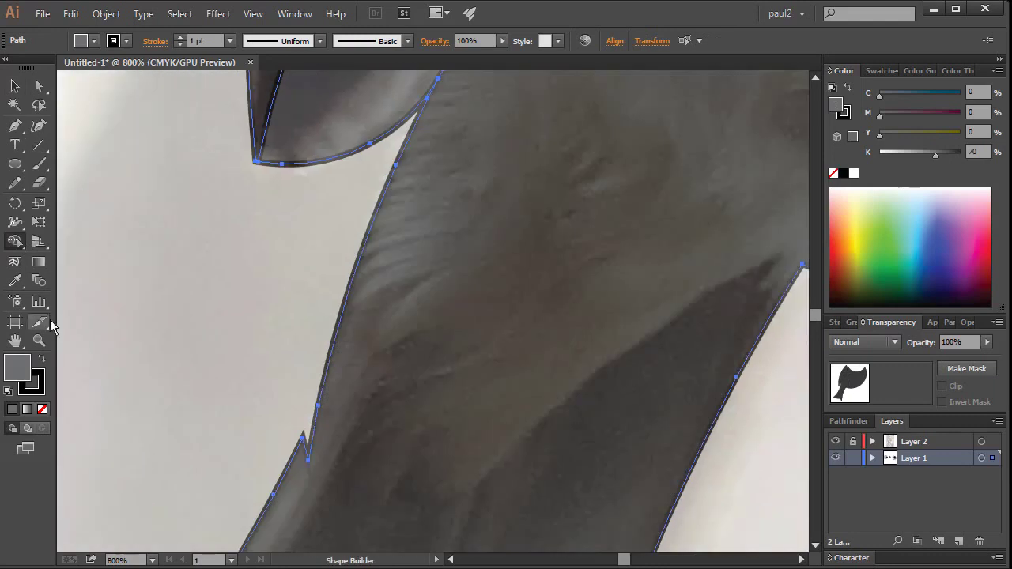
# Delete the two notch anchors to straighten the tail edge
pyautogui.press('-')
pyautogui.click(308, 460)
pyautogui.click(303, 436)
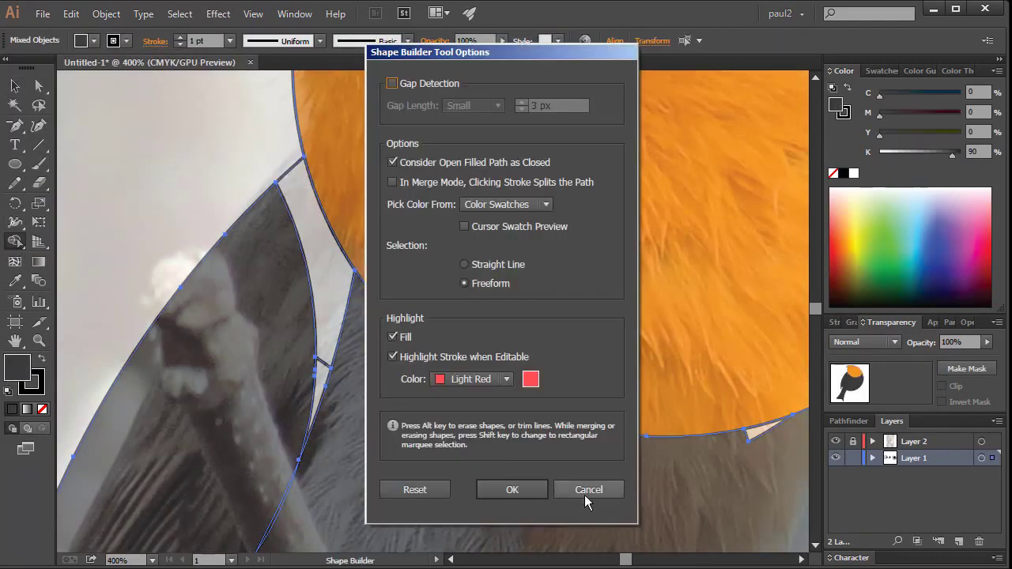
pyautogui.click(95, 46)
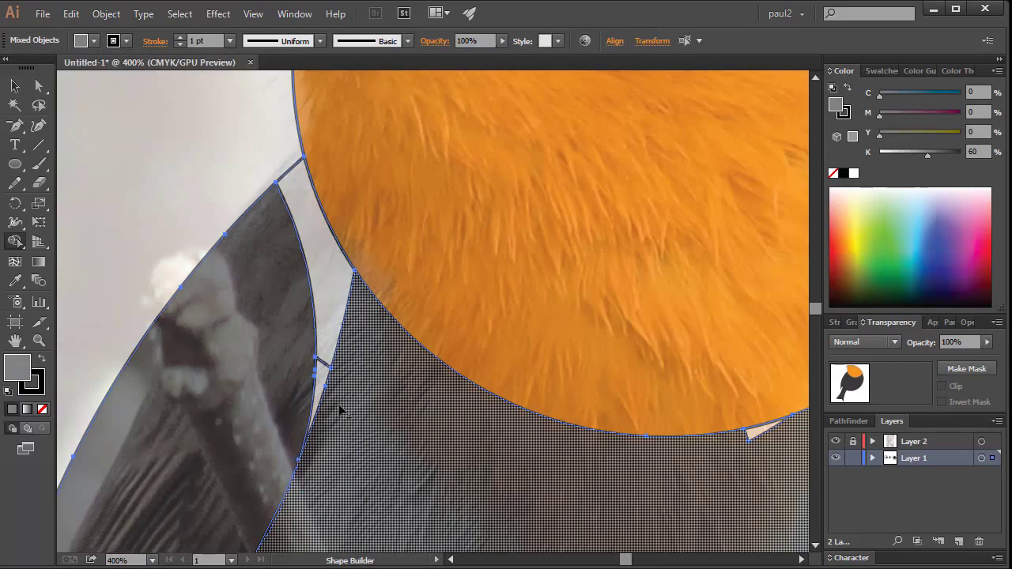
# Hide the reference photo layer and zoom out to the whole artboard
pyautogui.press('z')
pyautogui.click(402, 276)
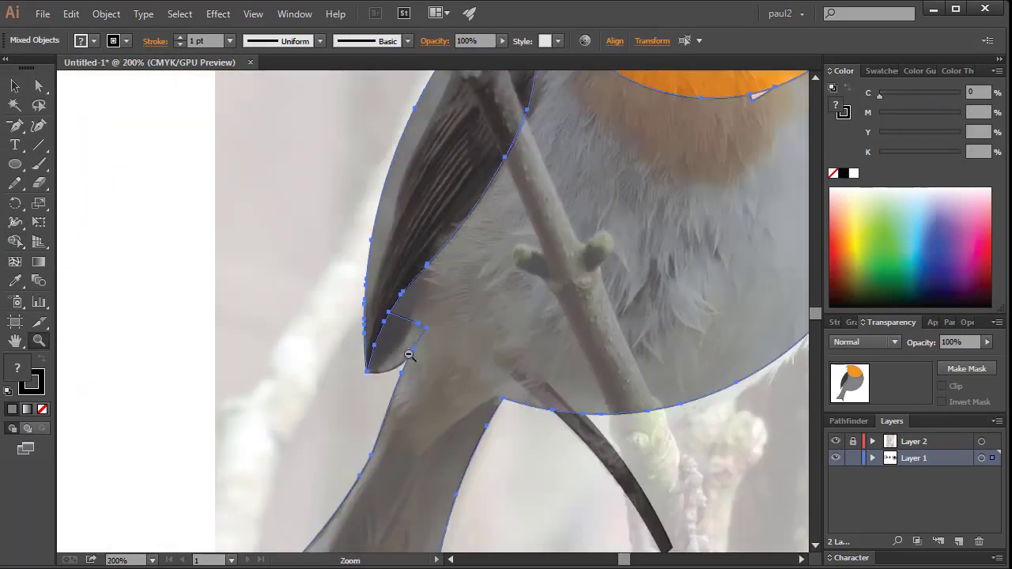
pyautogui.hotkey('ctrl', '0')
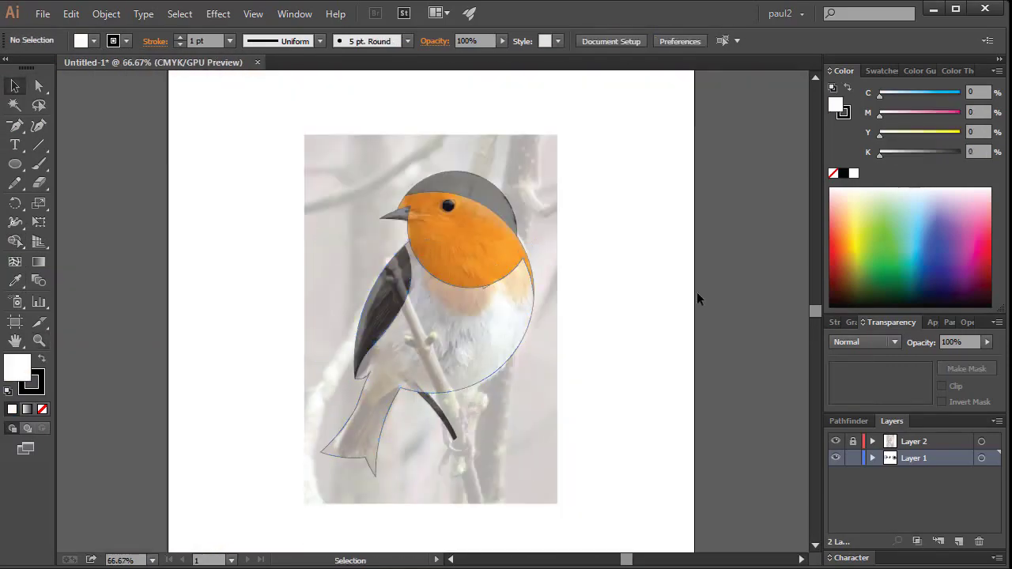
pyautogui.click(836, 442)
pyautogui.press('z')
pyautogui.keyDown('alt'); pyautogui.click(527, 344); pyautogui.keyUp('alt')
pyautogui.press('v')
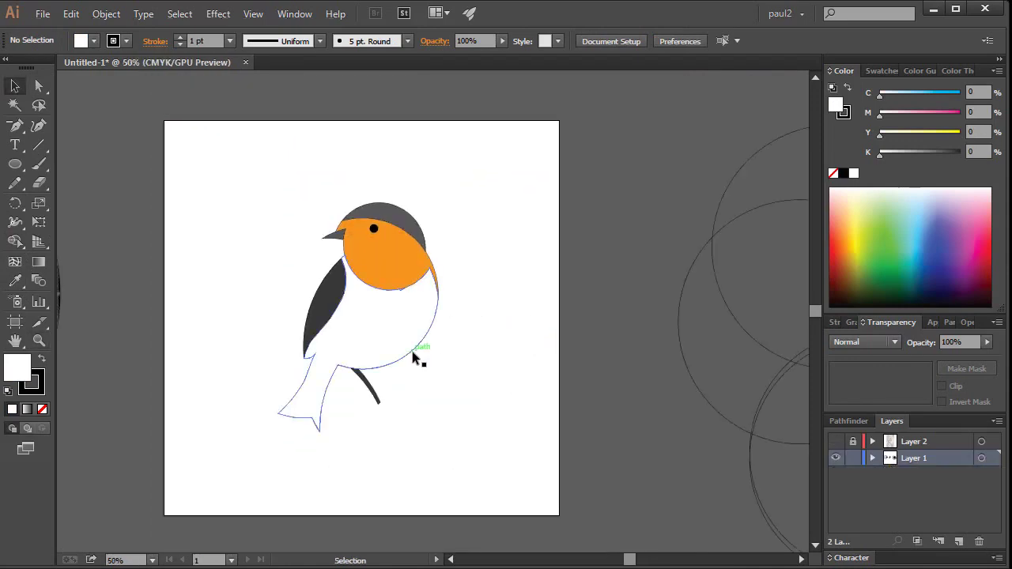
# Shape Builder the white body and chest regions into one shape
pyautogui.scroll(6, 413, 358)
pyautogui.moveTo(113, 171); pyautogui.dragTo(196, 414)
pyautogui.hotkey('shift', 'm')
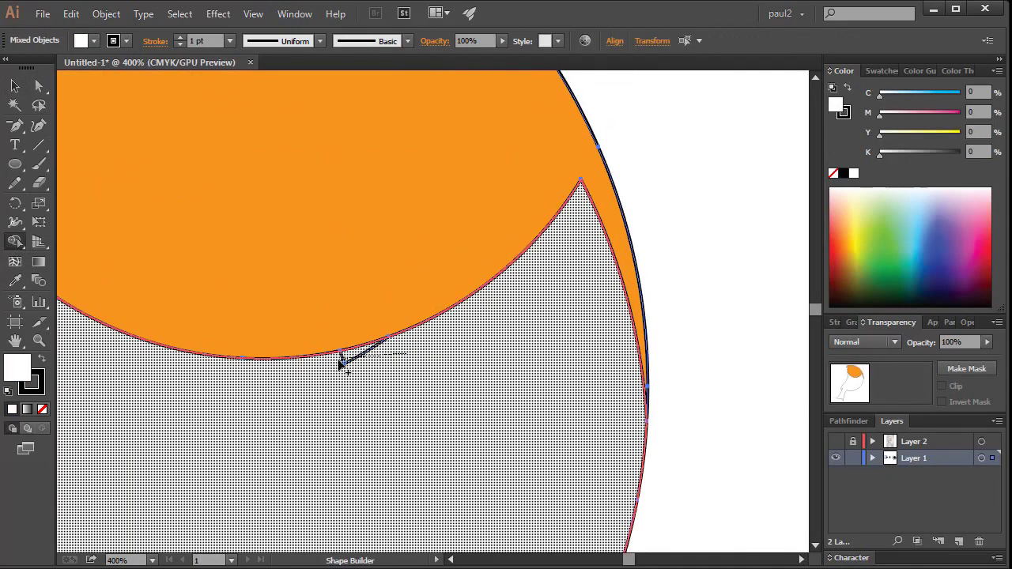
pyautogui.click(342, 362)
pyautogui.scroll(-6, 476, 287)
# Move the construction circles onto the bird
pyautogui.press('v')
pyautogui.click(524, 266)
pyautogui.moveTo(400, 441)
pyautogui.mouseDown()
pyautogui.moveTo(779, 224)
pyautogui.moveTo(168, 214)
pyautogui.moveTo(176, 220)
pyautogui.mouseUp()
pyautogui.hotkey('ctrl', '+')
# Lock the drawing layer, unhide and unlock the photo layer, and delete the reference photo
pyautogui.scroll(-2, 452, 357)
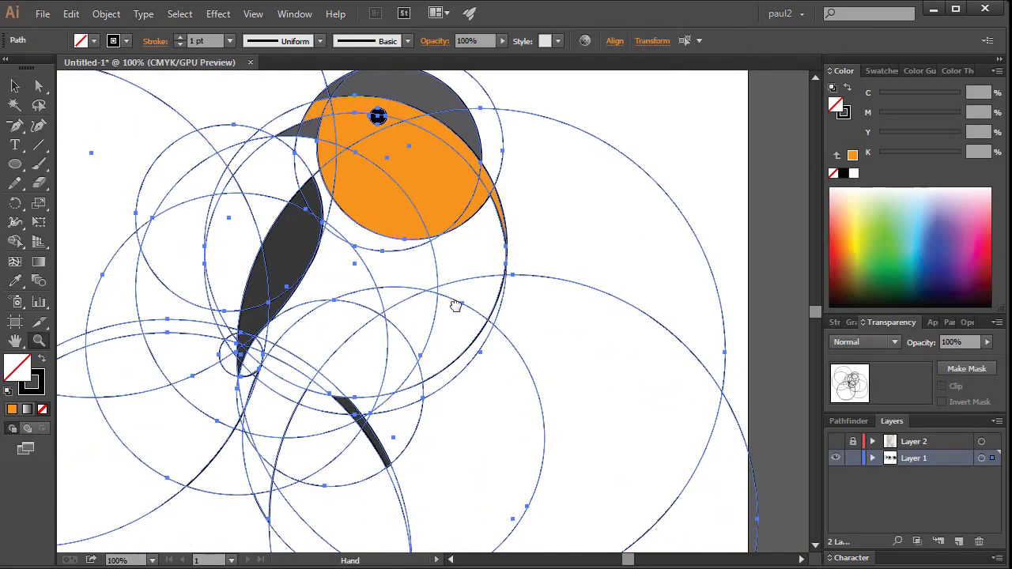
pyautogui.hotkey('ctrl', '-')
pyautogui.click(851, 458)
pyautogui.click(836, 441)
pyautogui.click(853, 442)
pyautogui.click(499, 235)
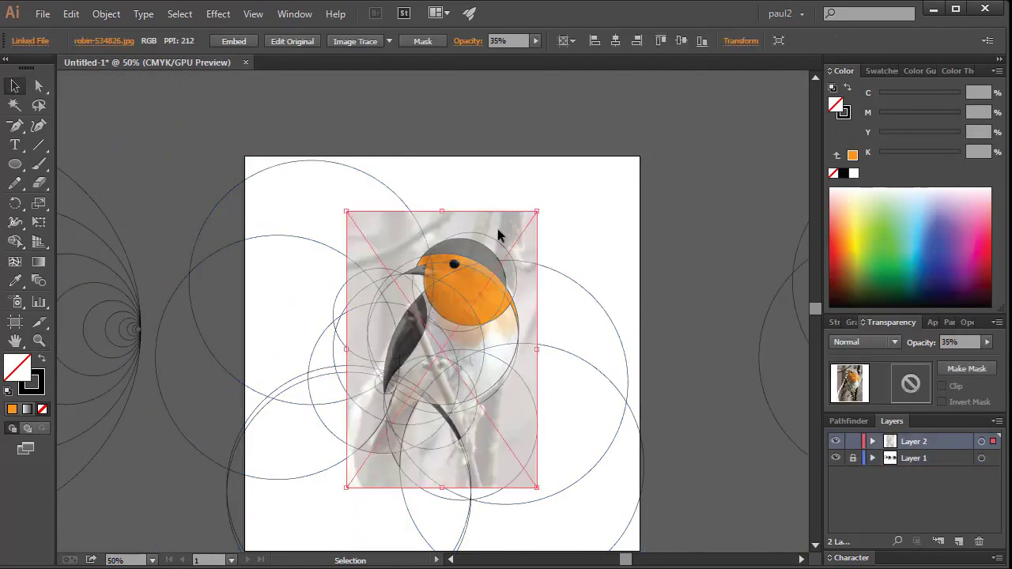
pyautogui.press('Delete')
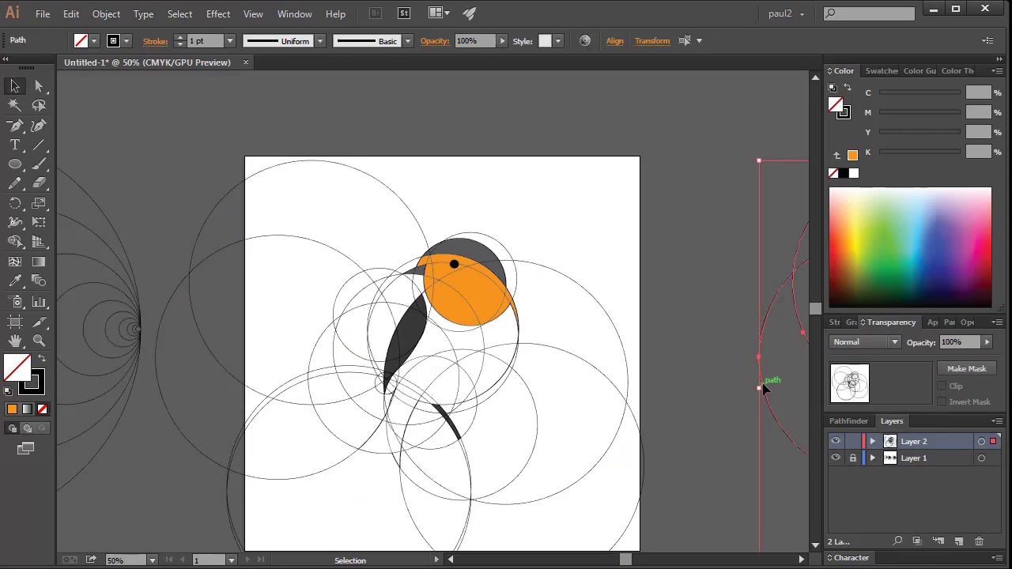
# Unlock the drawing layer and move the construction circle group off the bird
pyautogui.moveTo(763, 388); pyautogui.dragTo(160, 388)
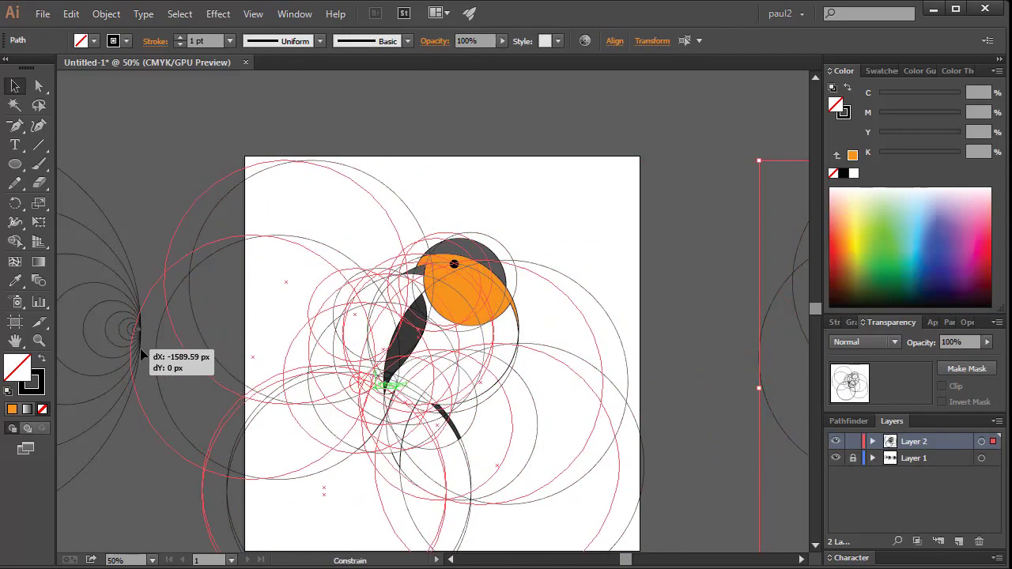
pyautogui.click(669, 251)
pyautogui.click(853, 460)
pyautogui.scroll(2, 436, 260)
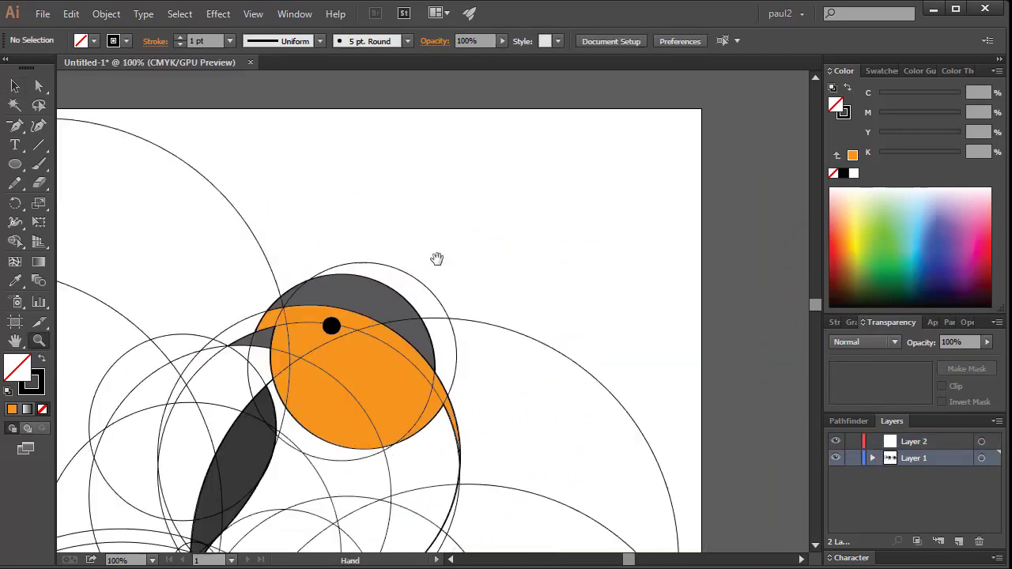
pyautogui.scroll(-2, 586, 214)
pyautogui.moveTo(493, 198); pyautogui.dragTo(164, 473)
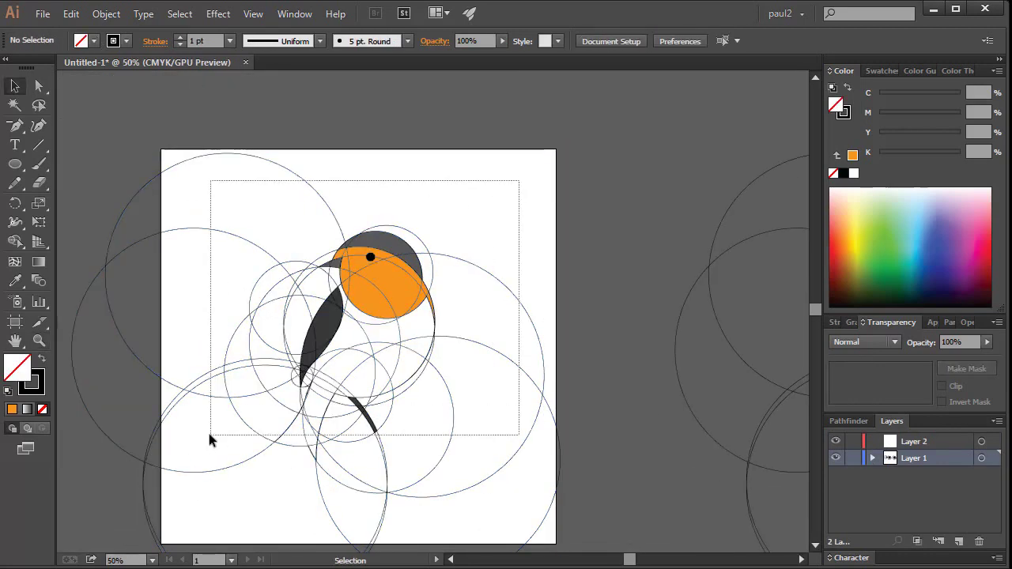
pyautogui.click(509, 195)
pyautogui.click(491, 281)
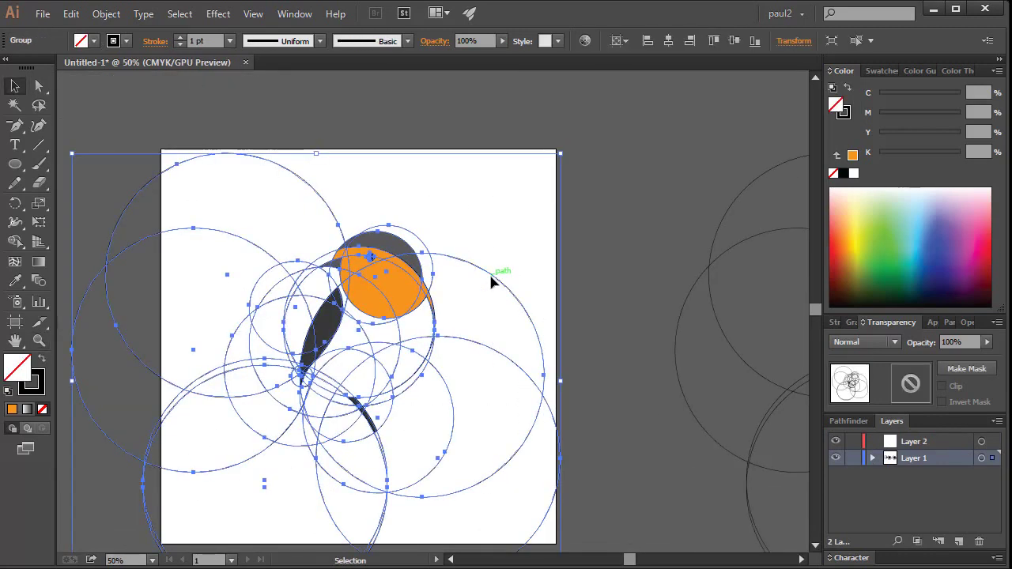
pyautogui.hotkey('ctrl', 'z')
pyautogui.hotkey('ctrl', 'z')
pyautogui.hotkey('ctrl', 'z')
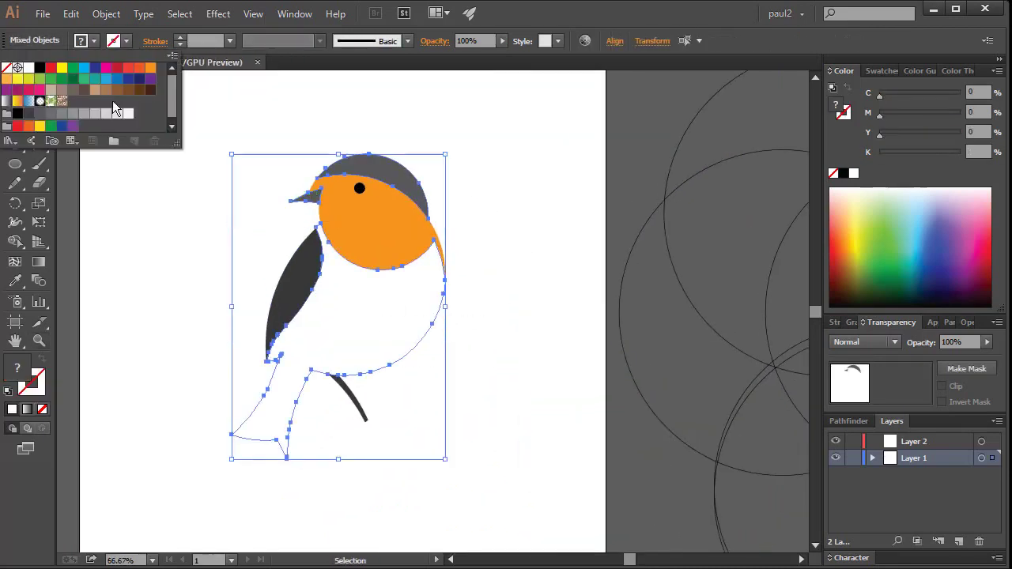
# Lower the body fill's magenta to dark blue (C51 M15 K71) and merge the white sliver into the wing
pyautogui.moveTo(920, 116); pyautogui.dragTo(894, 117)
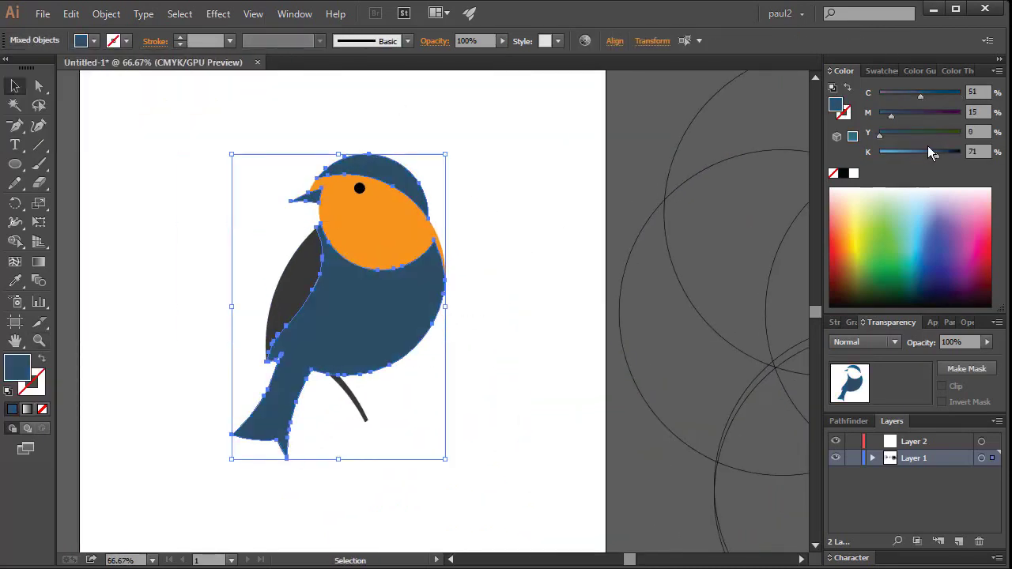
pyautogui.hotkey('shift', 'm')
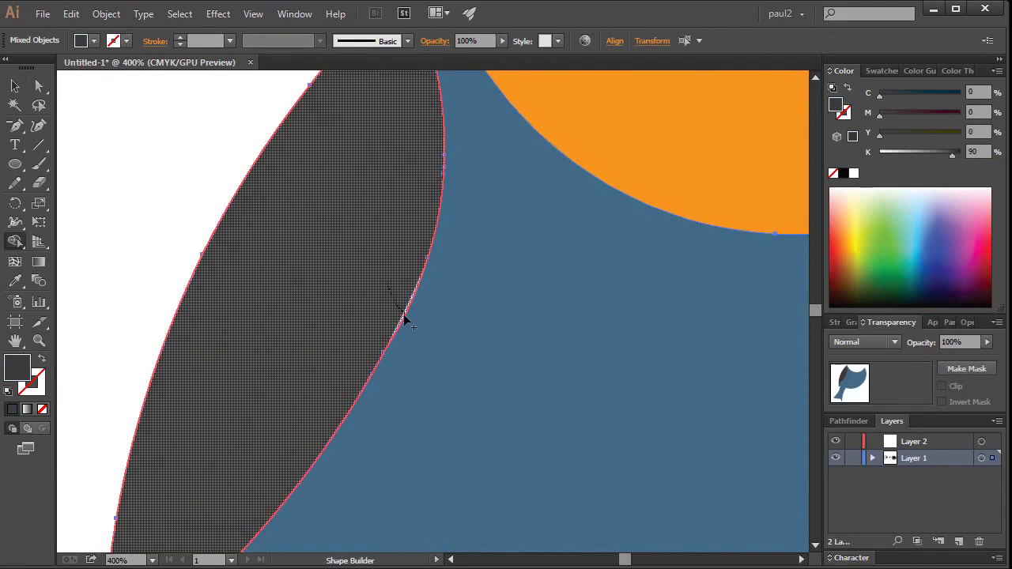
pyautogui.click(404, 316)
pyautogui.hotkey('ctrl', '-')
pyautogui.hotkey('ctrl', '-')
pyautogui.hotkey('ctrl', '-')
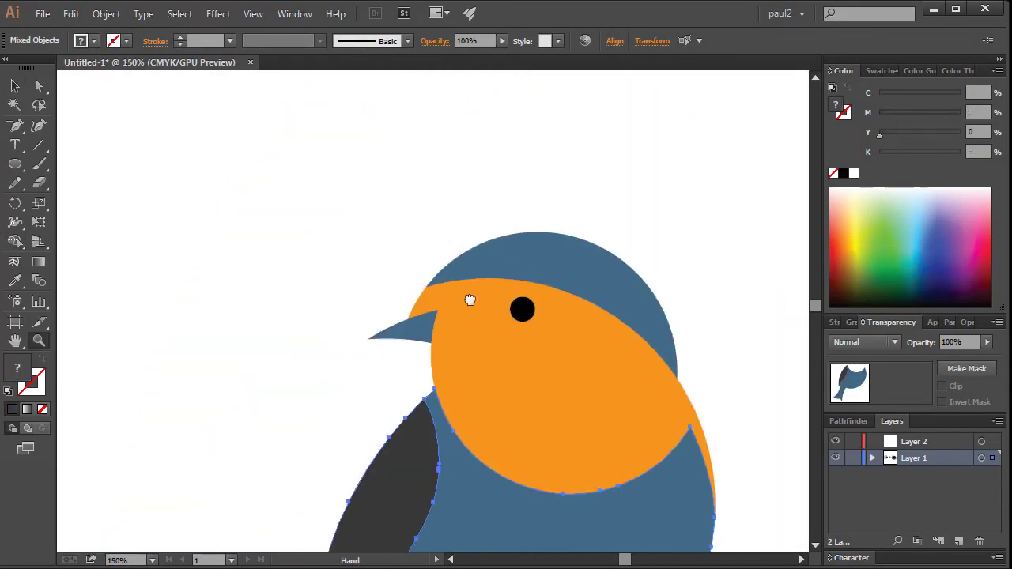
pyautogui.hotkey('ctrl', '-')
pyautogui.hotkey('ctrl', '-')
# Move the construction circles back over the bird and line them up with its head
pyautogui.moveTo(684, 170); pyautogui.dragTo(344, 310)
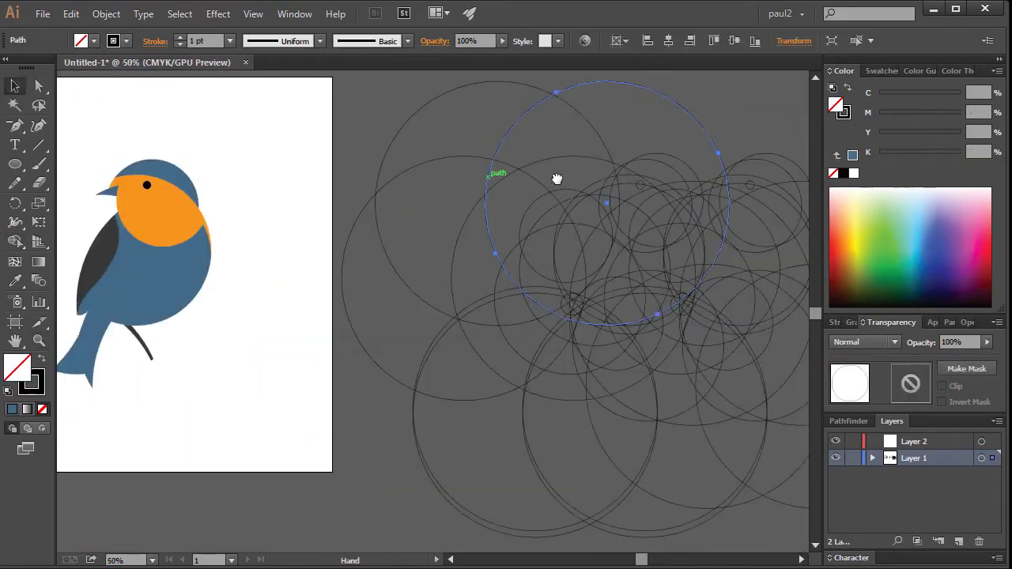
pyautogui.hotkey('ctrl', '+')
pyautogui.hotkey('ctrl', '+')
pyautogui.hotkey('ctrl', '+')
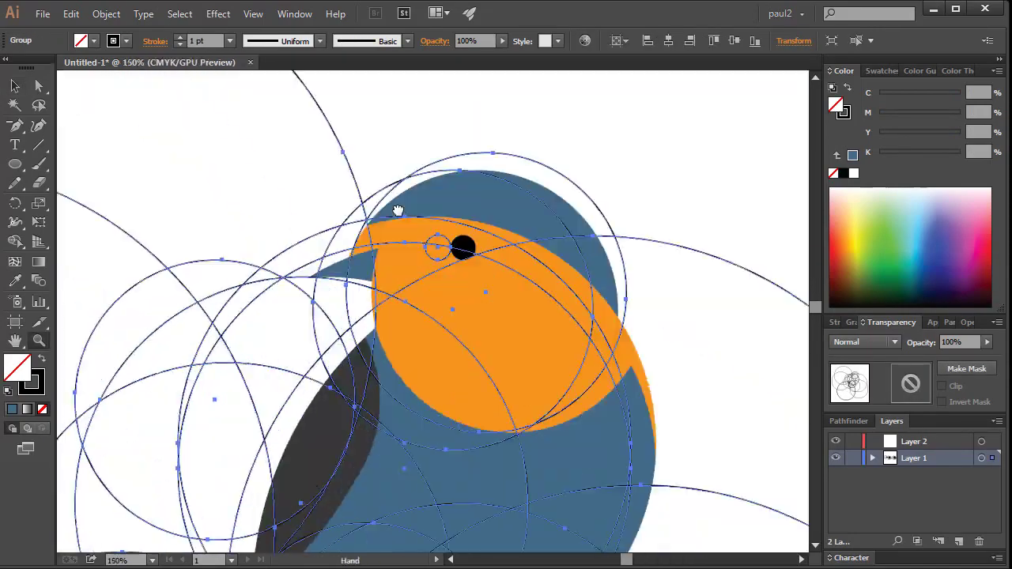
pyautogui.moveTo(314, 324); pyautogui.dragTo(339, 317)
pyautogui.hotkey('ctrl', '-')
pyautogui.hotkey('ctrl', '-')
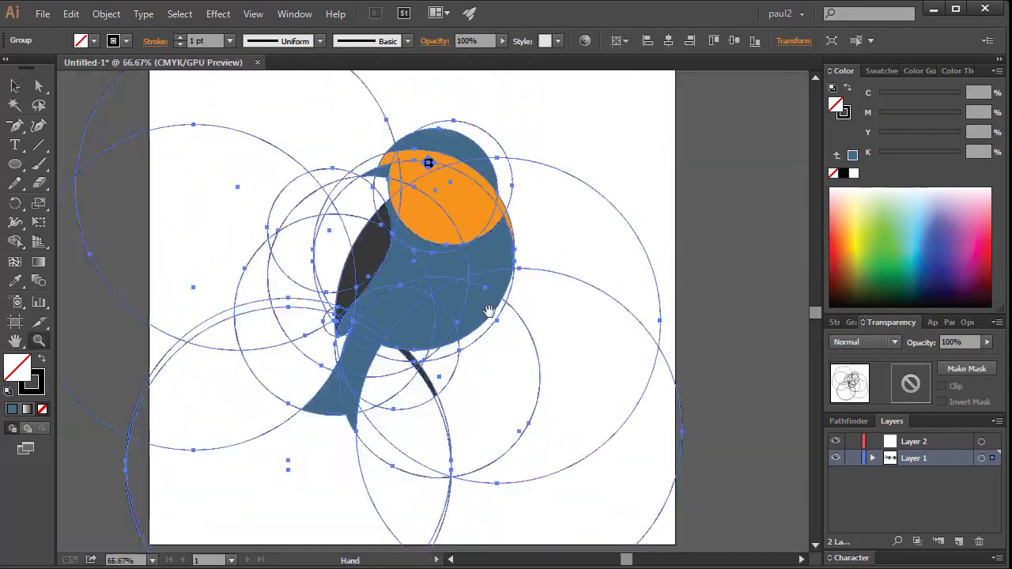
# Rotate the circles slightly, select bird and circles together, and bring up Pathfinder
pyautogui.press('r')
pyautogui.moveTo(379, 192); pyautogui.dragTo(606, 184)
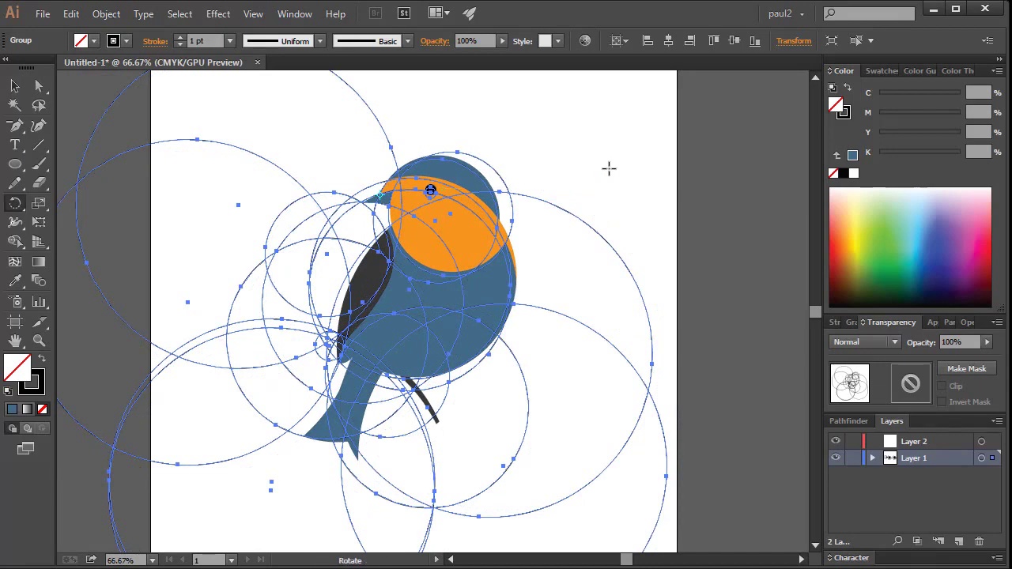
pyautogui.press('v')
pyautogui.moveTo(609, 117); pyautogui.dragTo(200, 435)
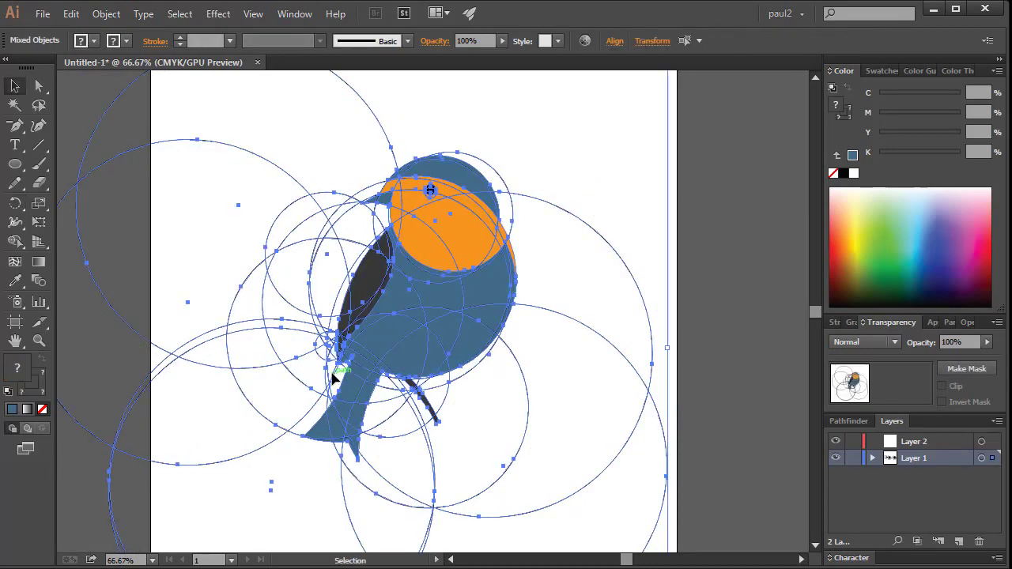
pyautogui.click(848, 422)
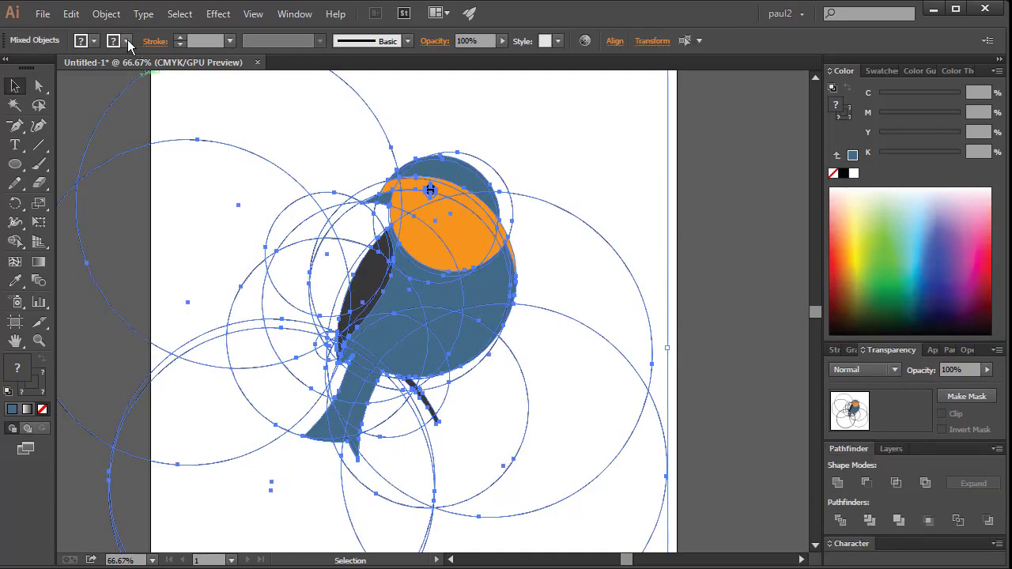
# Set the selected fill to none, then select the tail and legs
pyautogui.click(127, 40)
pyautogui.click(11, 64)
pyautogui.click(622, 160)
pyautogui.moveTo(434, 98); pyautogui.dragTo(316, 155)
pyautogui.moveTo(215, 198); pyautogui.dragTo(291, 409)
pyautogui.moveTo(408, 464); pyautogui.dragTo(375, 420)
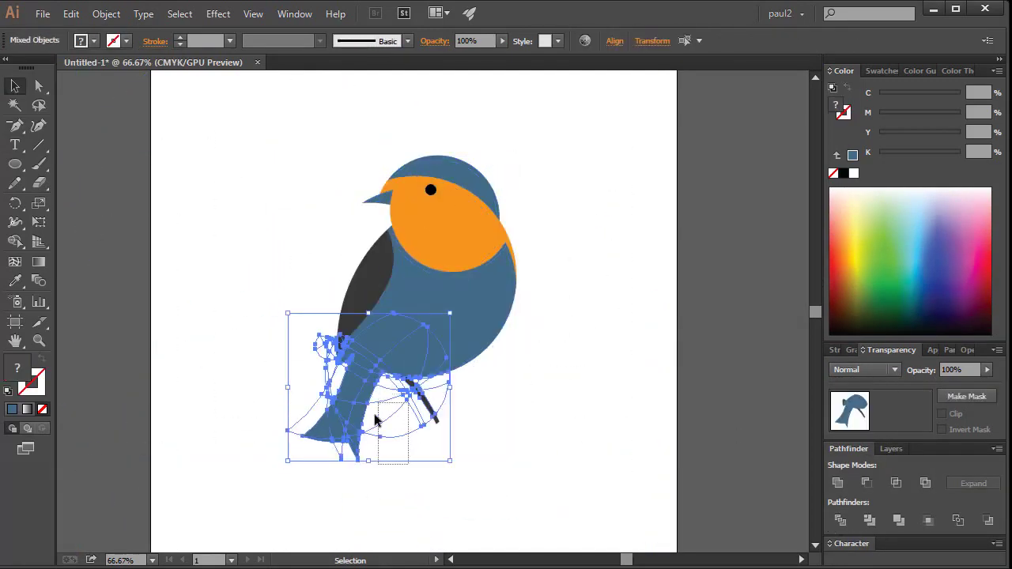
# Zoom in on the robin's head and check the shapes in outline view
pyautogui.click(558, 227)
pyautogui.hotkey('ctrl', '+')
pyautogui.hotkey('ctrl', '+')
pyautogui.click(226, 320)
pyautogui.click(644, 380)
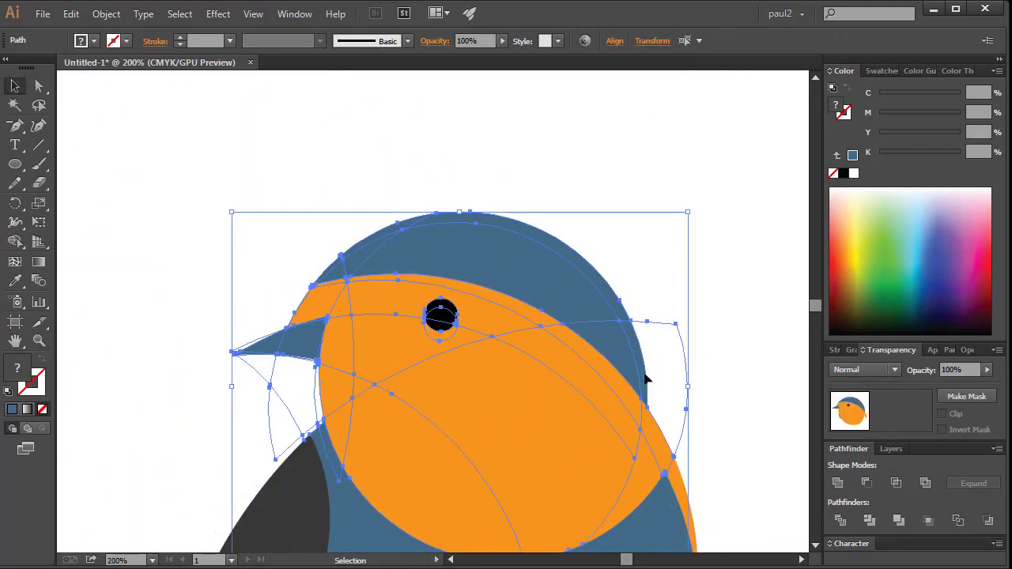
pyautogui.hotkey('ctrl', 'y')
pyautogui.click(703, 279)
pyautogui.press('a')
pyautogui.hotkey('ctrl', 'y')
pyautogui.hotkey('ctrl', 'y')
pyautogui.hotkey('ctrl', 'y')
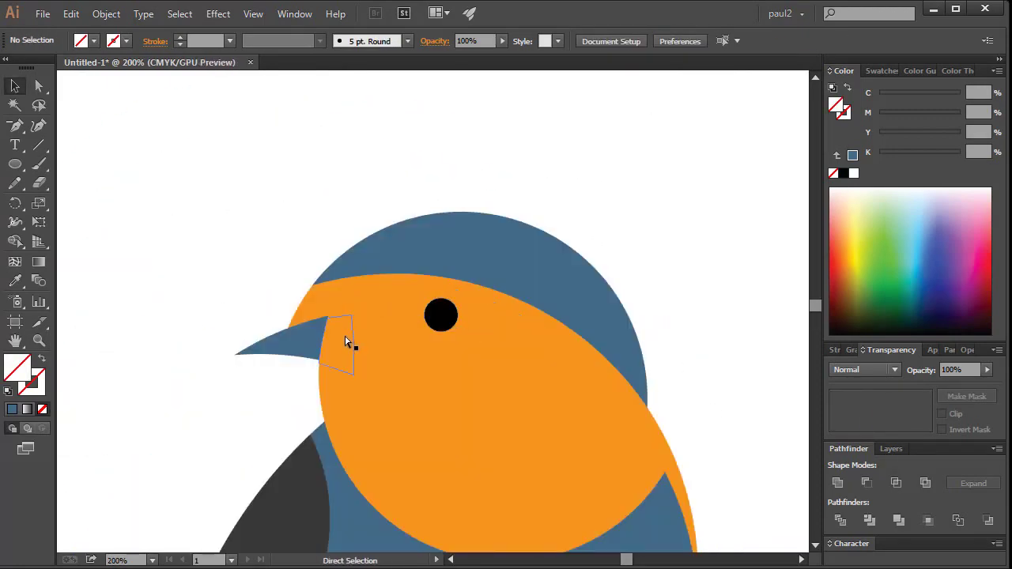
# Darken the breast shading to brown (K 34) and eyedropper it onto the eye crescent
pyautogui.click(346, 342)
pyautogui.moveTo(481, 420); pyautogui.dragTo(423, 231)
pyautogui.moveTo(901, 152); pyautogui.dragTo(907, 153)
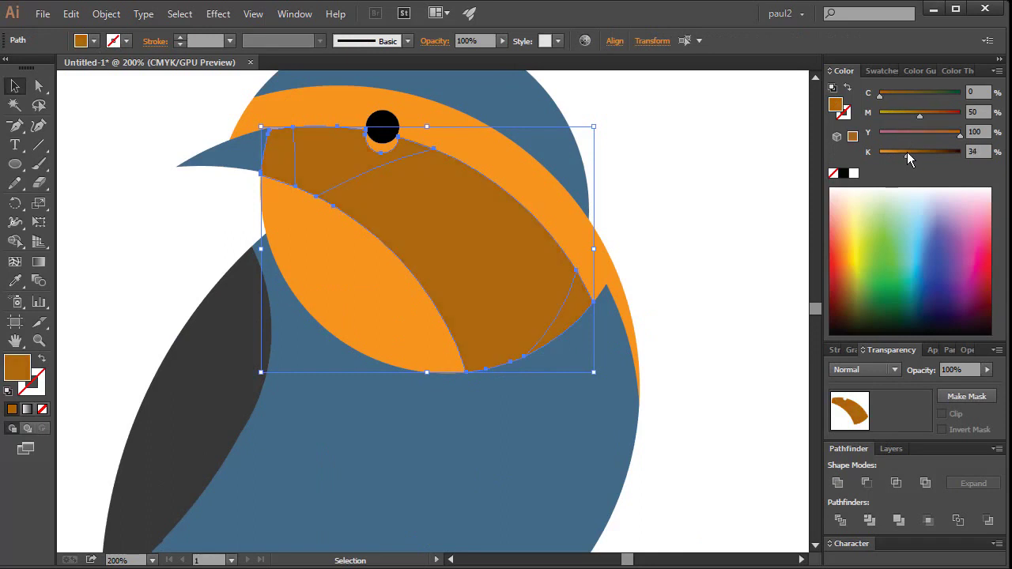
pyautogui.click(383, 146)
pyautogui.press('i')
pyautogui.click(490, 206)
# Draw brown and orange reference squares beside the bird
pyautogui.scroll(1, 570, 237)
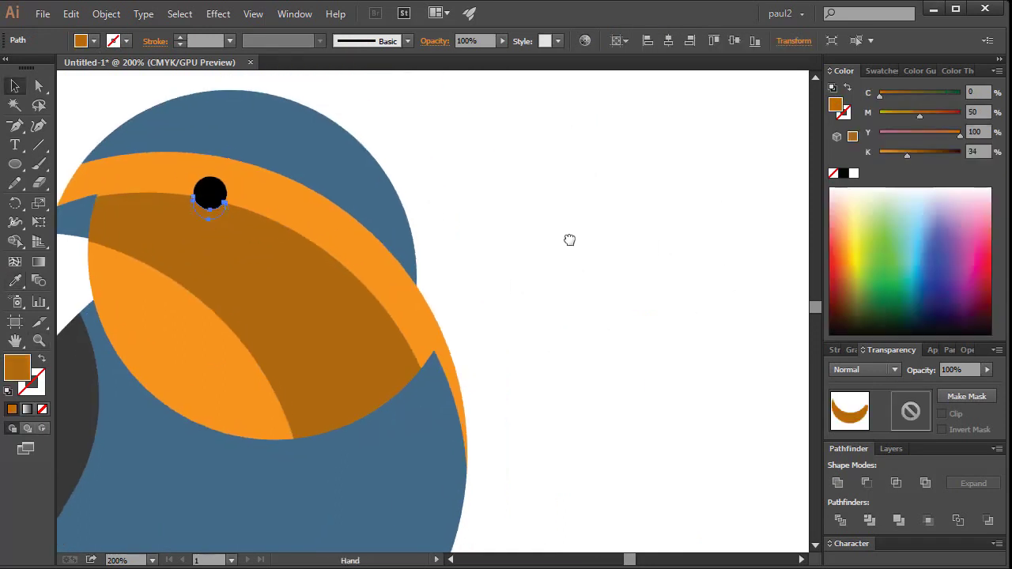
pyautogui.hscroll(3, 570, 237)
pyautogui.moveTo(15, 163); pyautogui.dragTo(79, 163)
pyautogui.moveTo(616, 156); pyautogui.dragTo(700, 210)
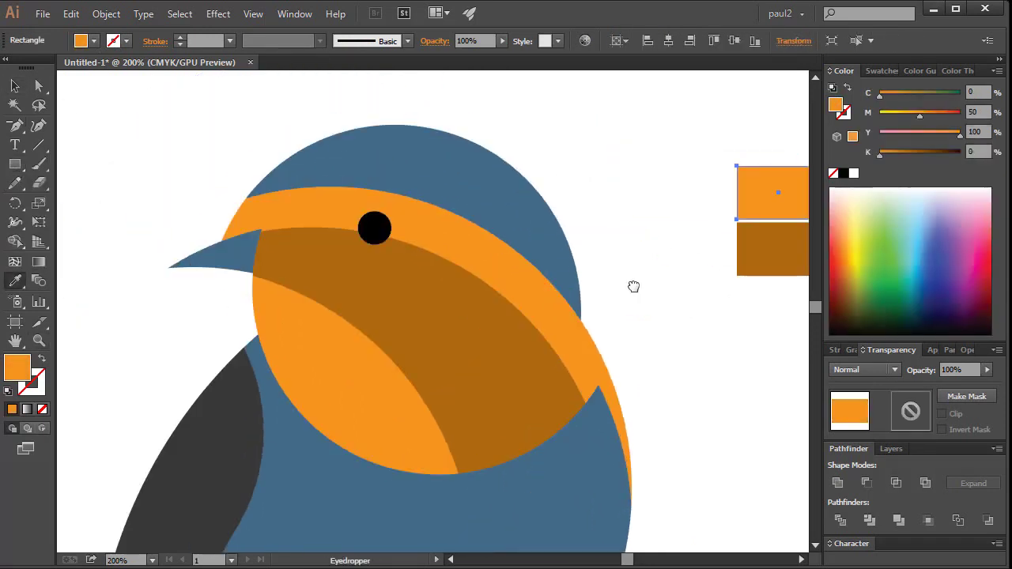
# Lighten the robin's head rim to pale blue with K 26
pyautogui.click(245, 177)
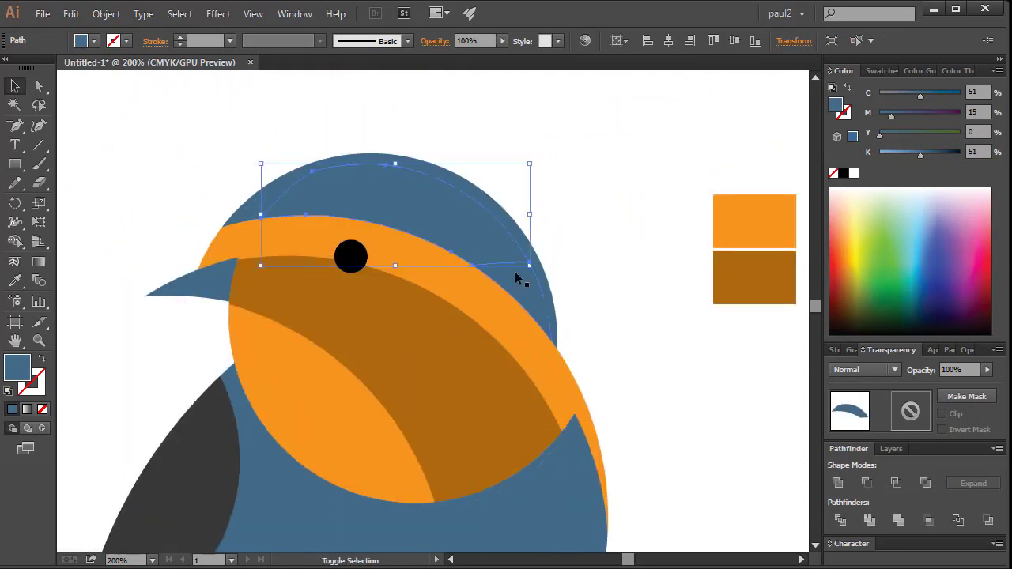
pyautogui.hotkey('ctrl', 'z')
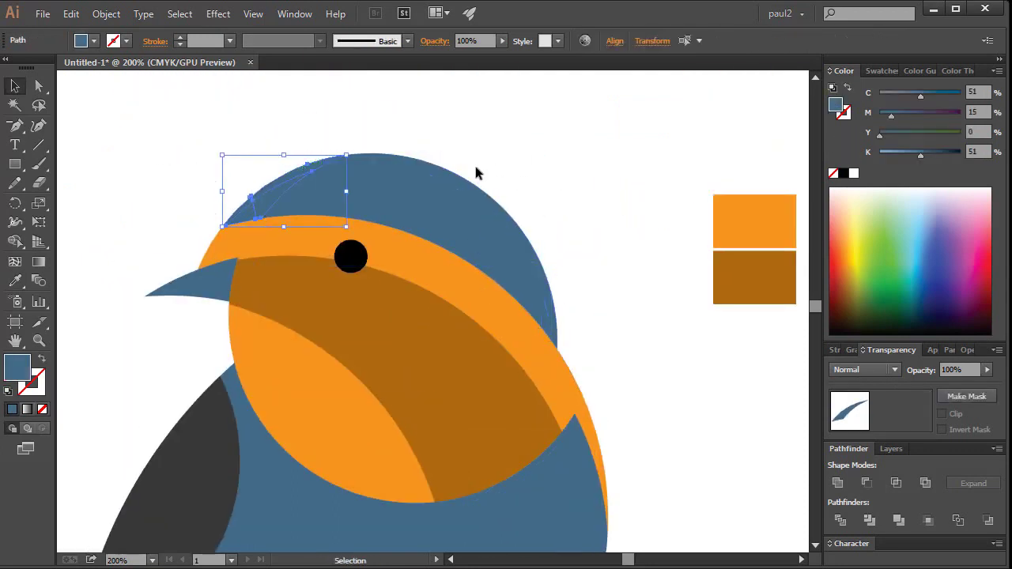
pyautogui.click(522, 241)
pyautogui.keyDown('ctrl'); pyautogui.click(307, 218); pyautogui.keyUp('ctrl')
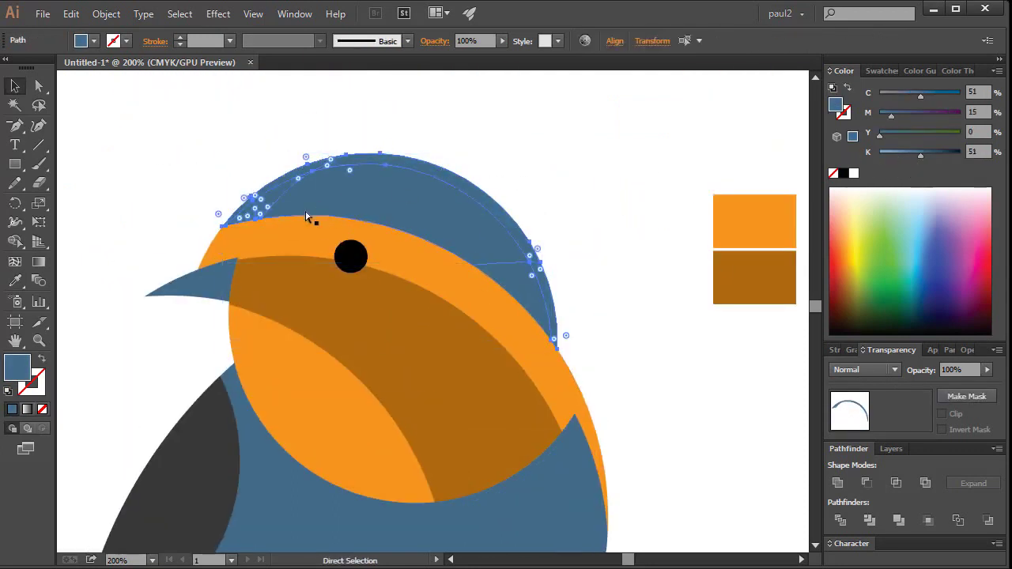
pyautogui.moveTo(921, 152); pyautogui.dragTo(901, 151)
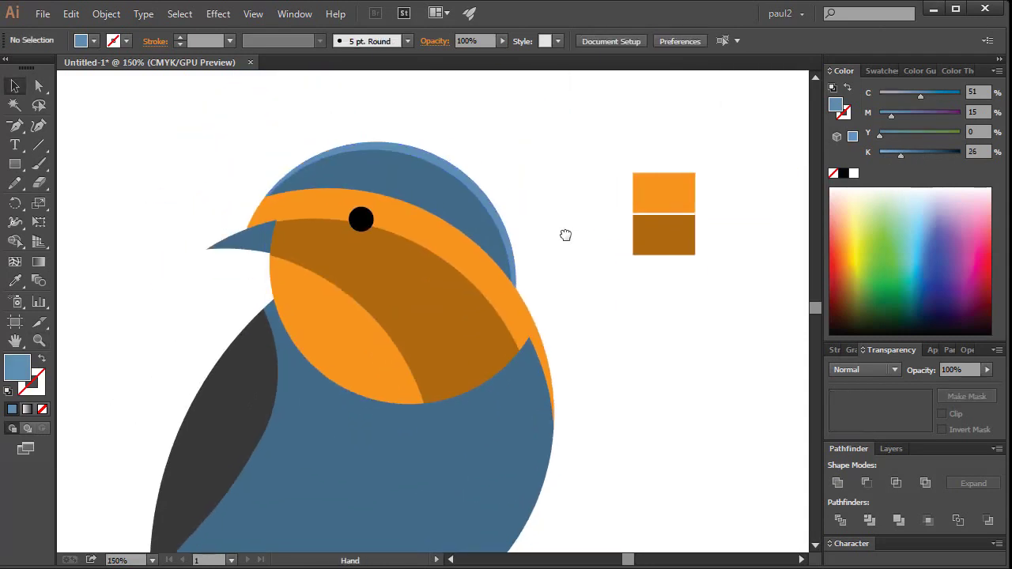
# Alt-drag a copy of the colour squares and select the collar sliver under the breast
pyautogui.moveTo(656, 271); pyautogui.dragTo(585, 271)
pyautogui.press('i')
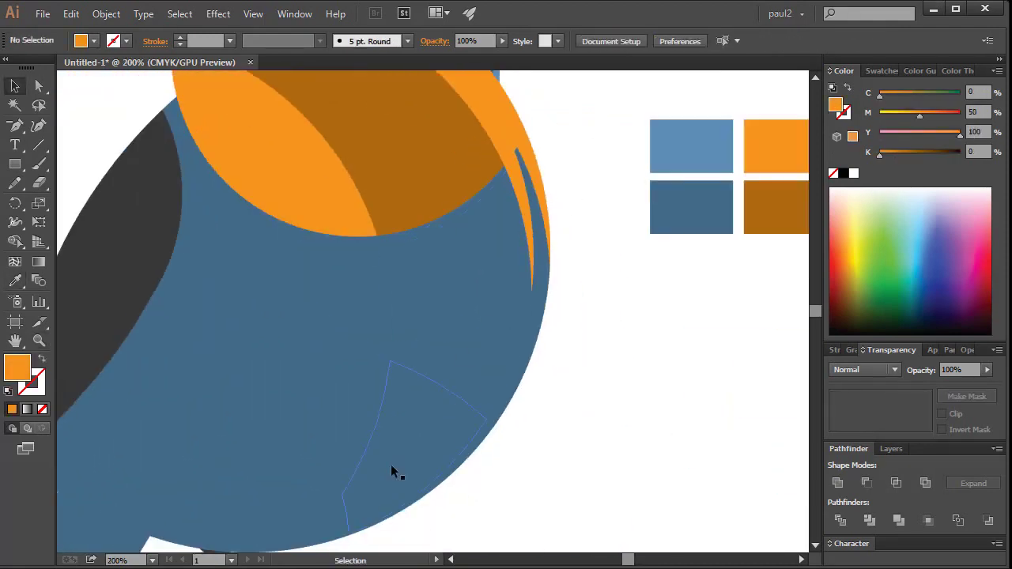
pyautogui.moveTo(391, 464)
pyautogui.mouseDown()
pyautogui.moveTo(659, 350)
pyautogui.moveTo(667, 414)
pyautogui.moveTo(643, 478)
pyautogui.moveTo(704, 463)
pyautogui.mouseUp()
pyautogui.click(487, 384)
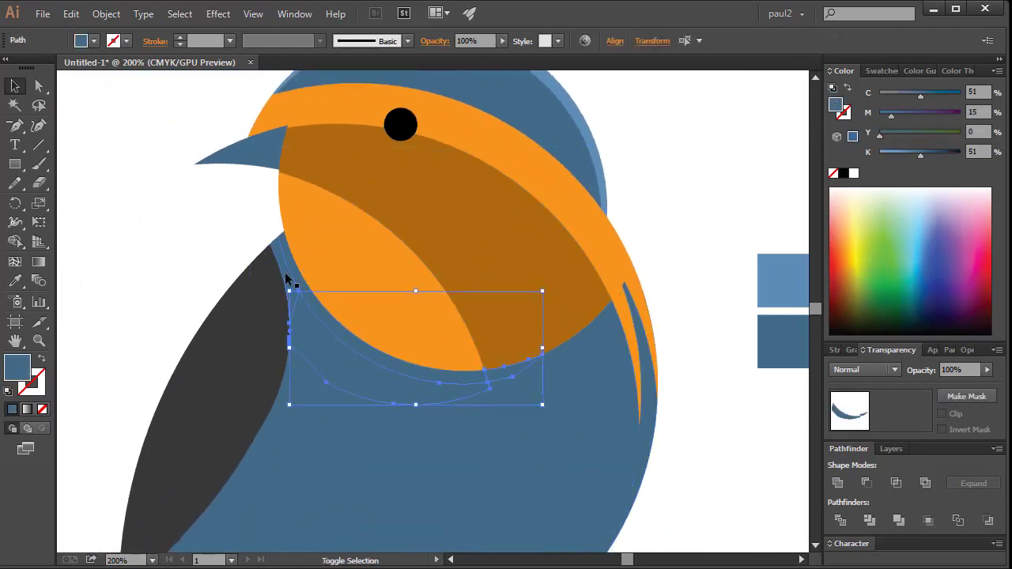
# Give the collar sliver the light blue and soften the eye to dark grey
pyautogui.press('i')
pyautogui.click(606, 212)
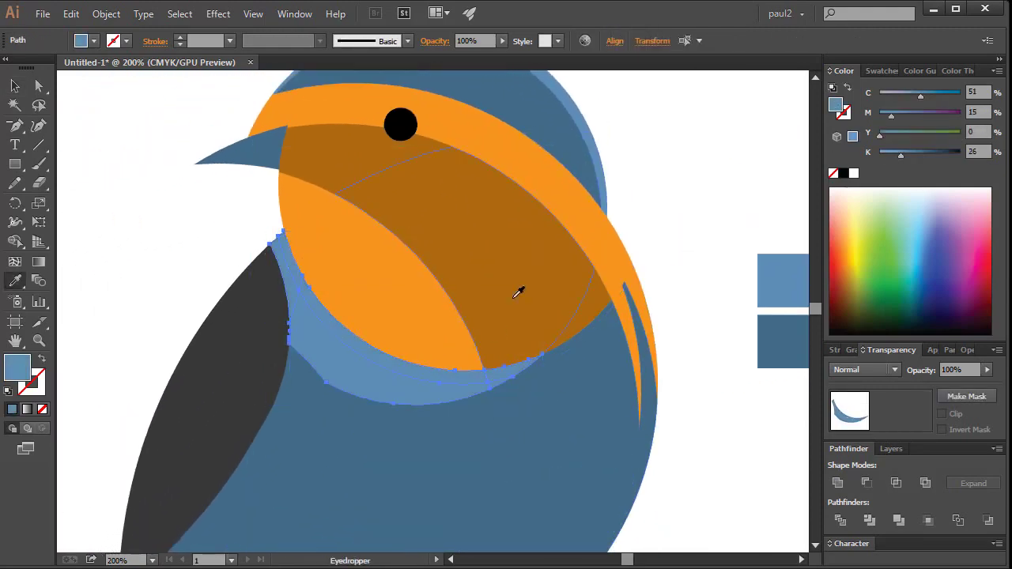
pyautogui.scroll(-3, 320, 355)
pyautogui.click(370, 232)
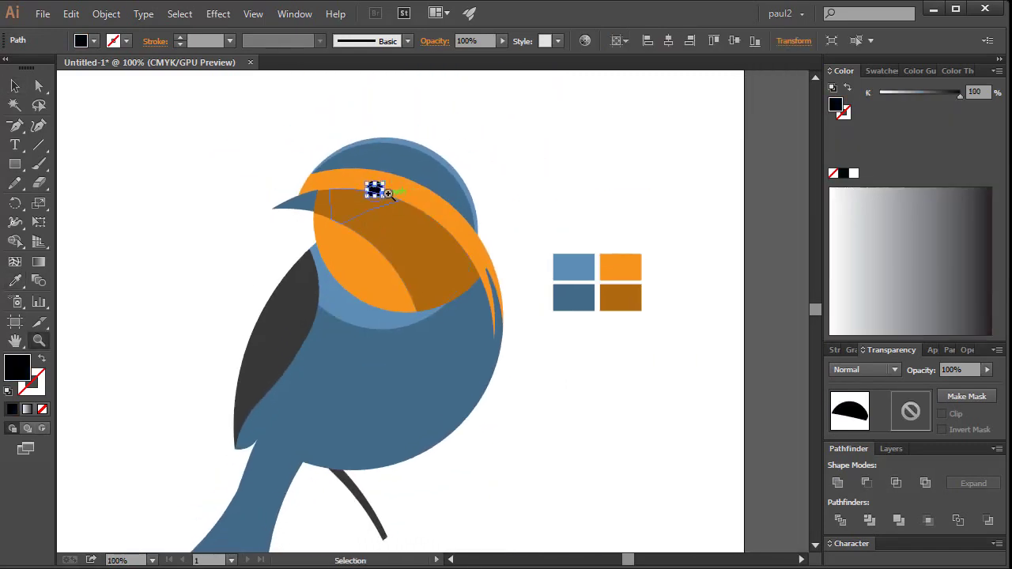
pyautogui.scroll(5, 434, 399)
pyautogui.scroll(-3, 543, 267)
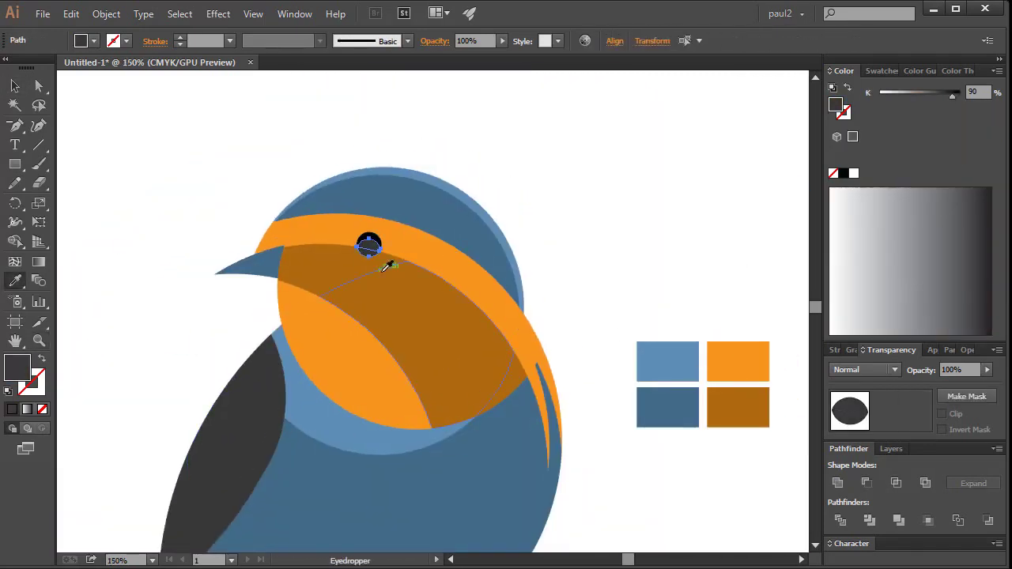
pyautogui.scroll(3, 389, 262)
pyautogui.moveTo(603, 166); pyautogui.dragTo(622, 207)
pyautogui.click(447, 185)
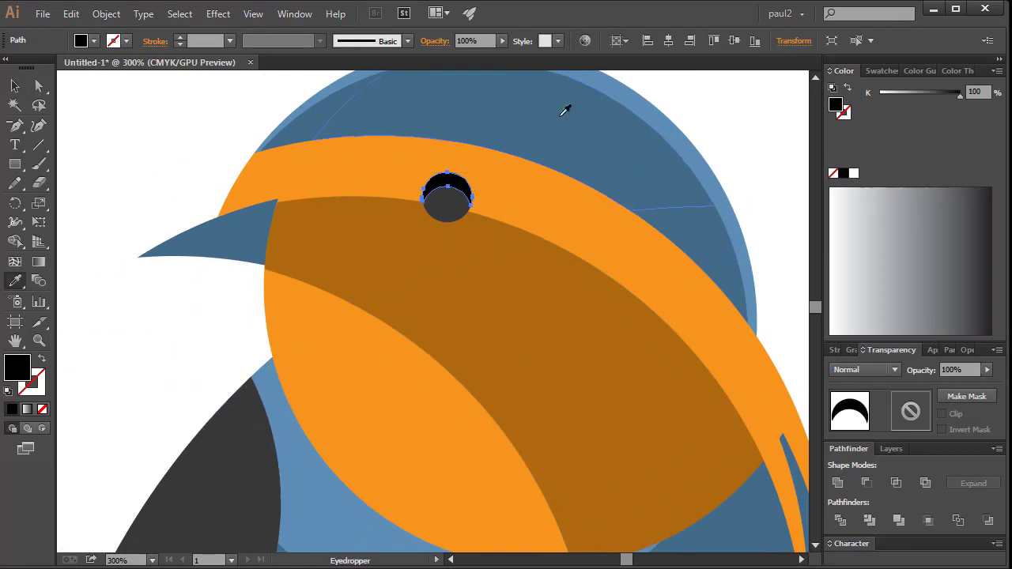
pyautogui.hotkey('ctrl', 'shift', 'a')
pyautogui.hotkey('ctrl', '-')
pyautogui.hotkey('ctrl', '-')
# Darken the right-side body pieces to a deeper blue (K 75)
pyautogui.press('v')
pyautogui.click(453, 396)
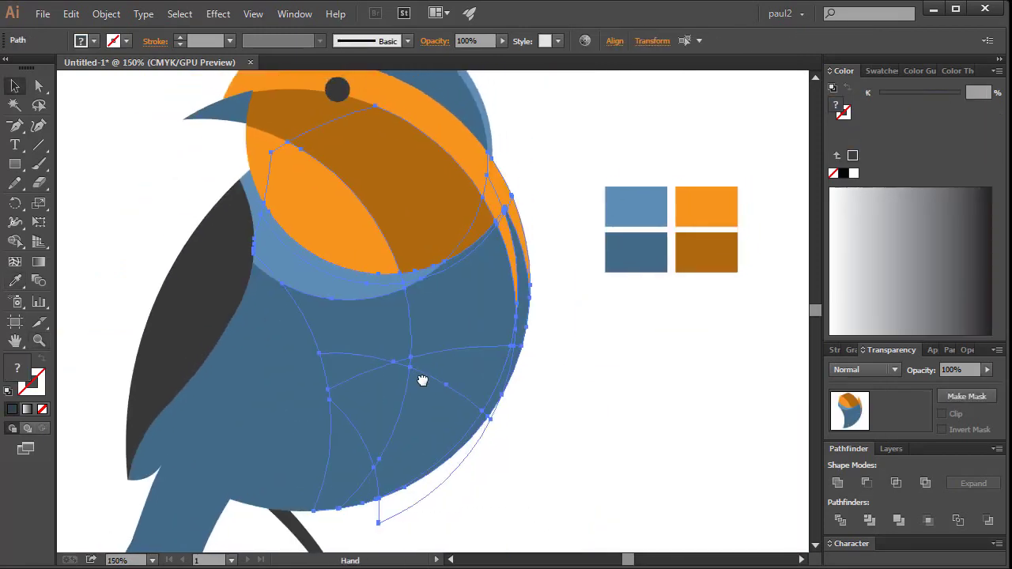
pyautogui.moveTo(422, 379); pyautogui.dragTo(527, 280)
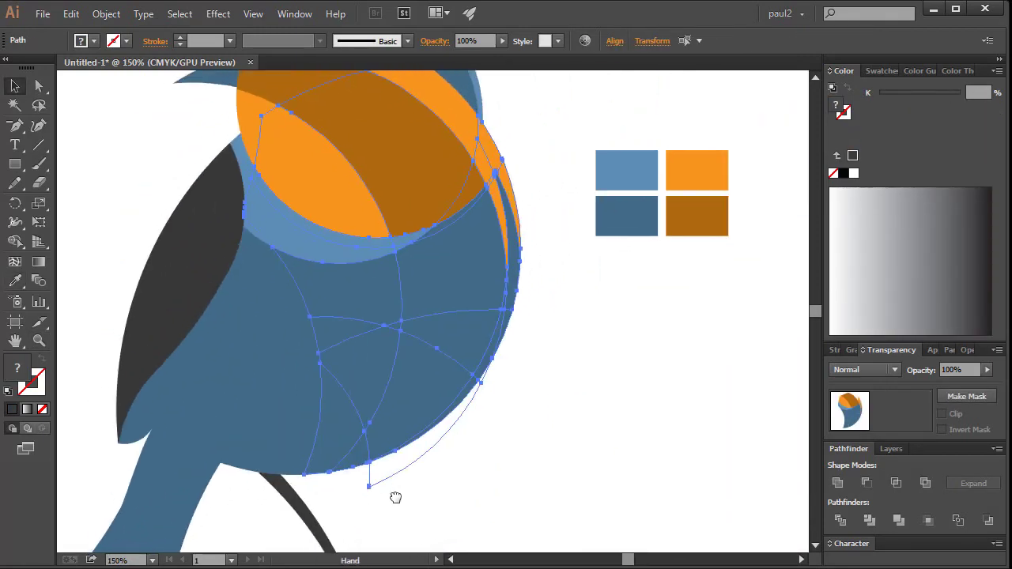
pyautogui.click(533, 434)
pyautogui.hotkey('ctrl', '+')
pyautogui.hotkey('ctrl', '+')
pyautogui.hotkey('ctrl', '-')
pyautogui.hotkey('ctrl', '-')
pyautogui.hotkey('ctrl', '-')
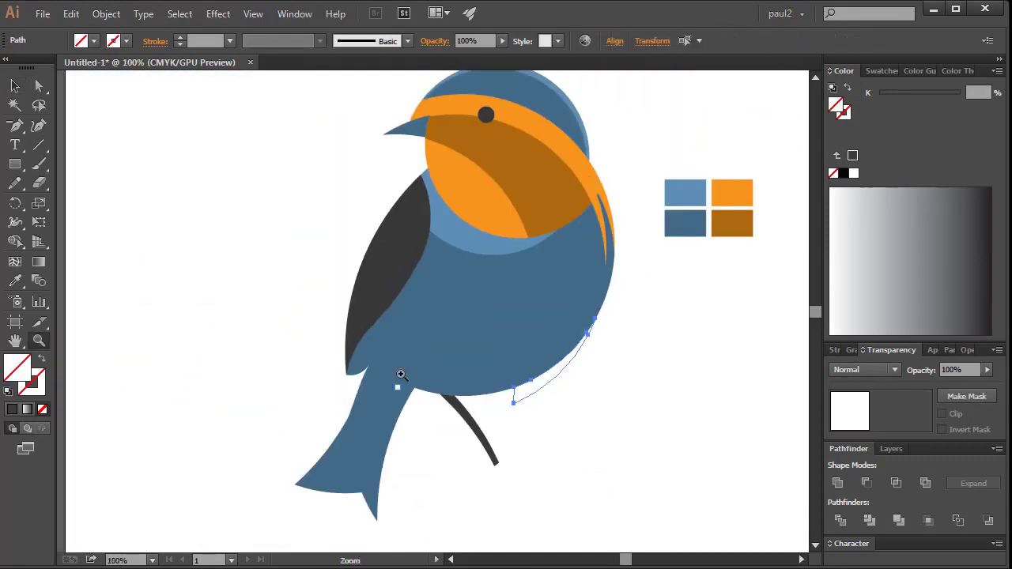
pyautogui.click(568, 269)
pyautogui.hotkey('ctrl', '+')
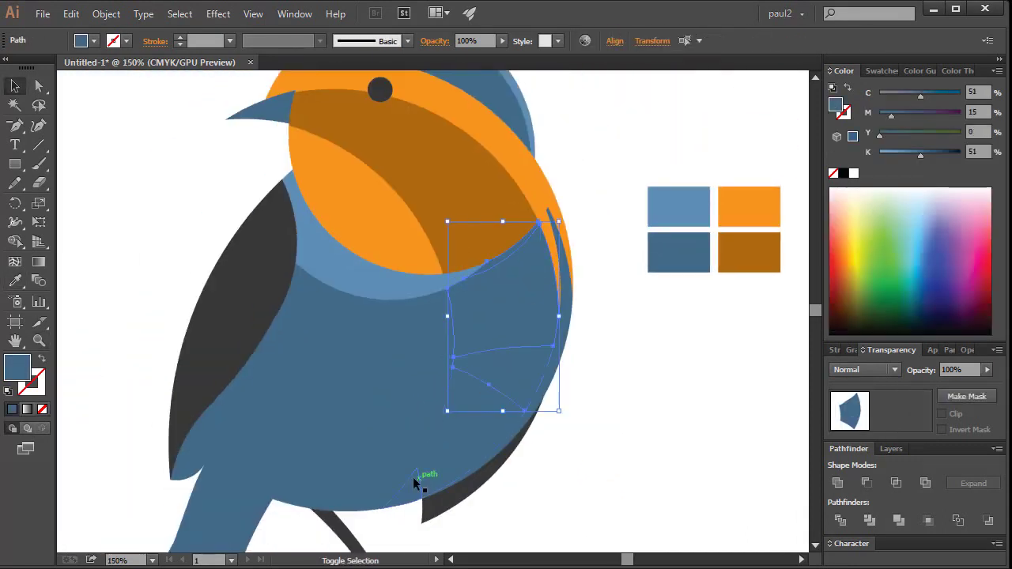
pyautogui.moveTo(682, 324); pyautogui.dragTo(705, 264)
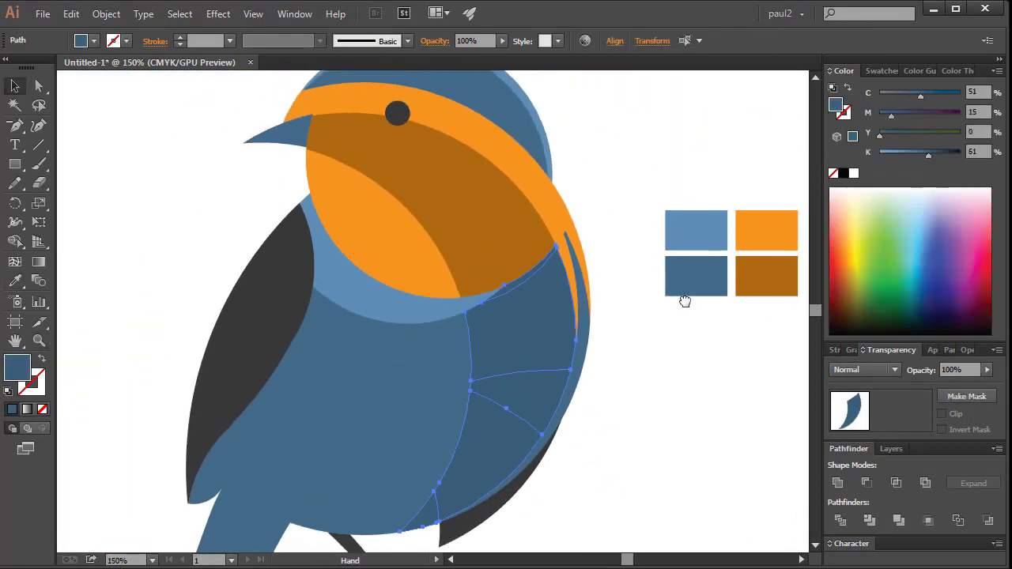
pyautogui.hotkey('ctrl', '-')
# Lighten the brown breast shading to K 11
pyautogui.press('v')
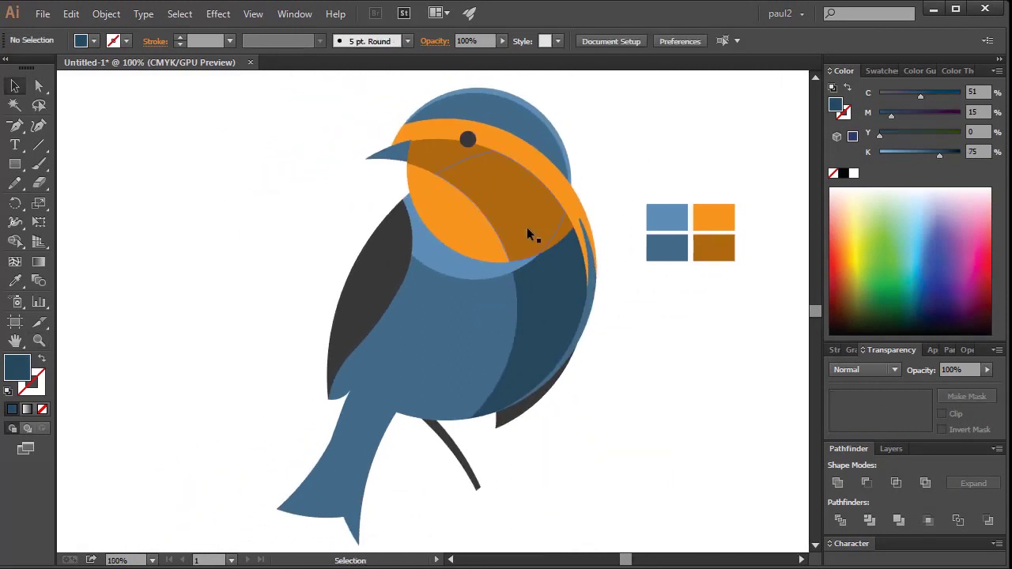
pyautogui.click(479, 173)
pyautogui.moveTo(895, 160); pyautogui.dragTo(888, 152)
pyautogui.click(714, 218)
pyautogui.click(678, 290)
pyautogui.click(568, 233)
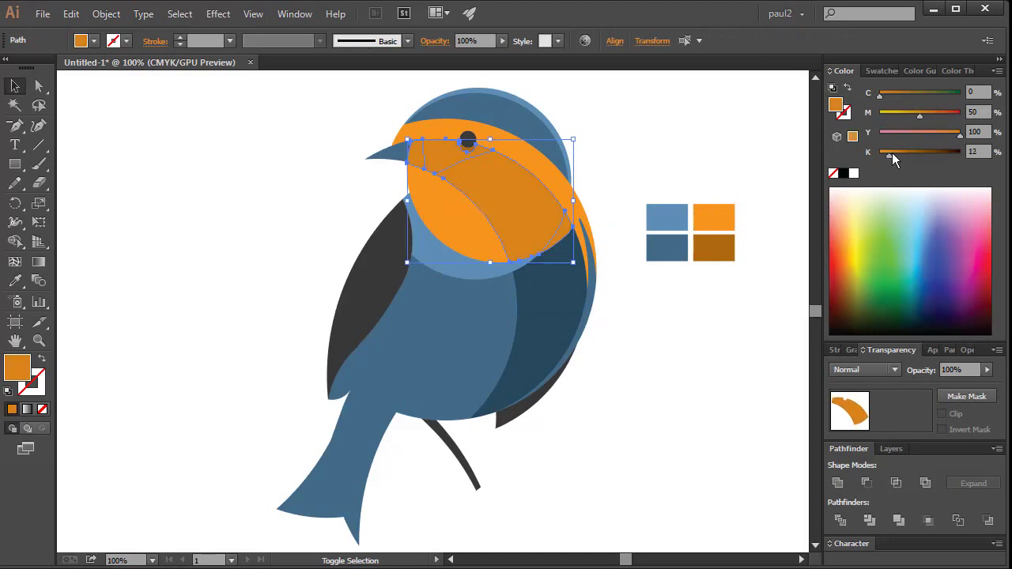
pyautogui.click(685, 163)
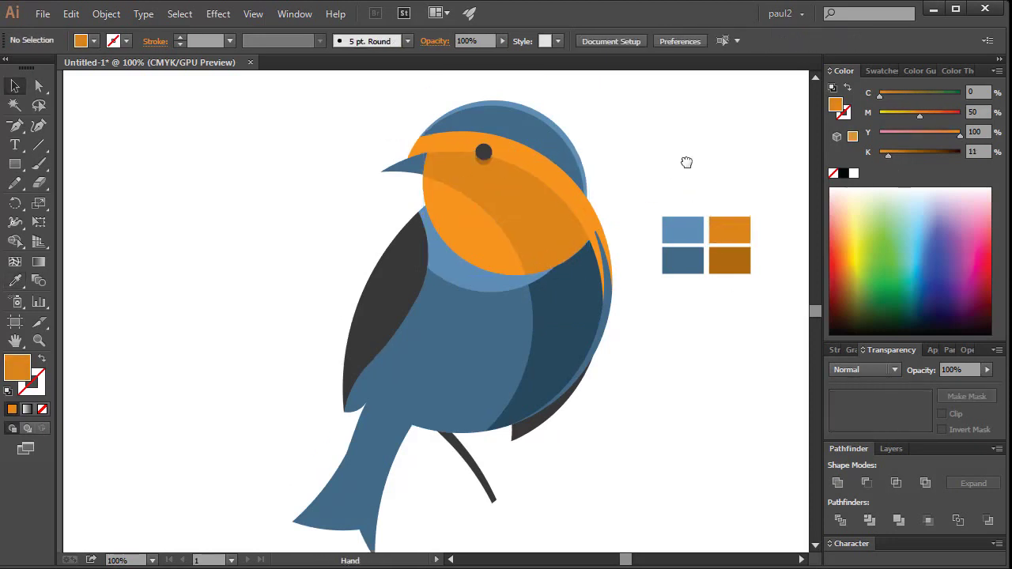
pyautogui.moveTo(388, 332); pyautogui.dragTo(610, 355)
# Select the robin's leg shape and give it the light blue colour
pyautogui.scroll(2, 609, 355)
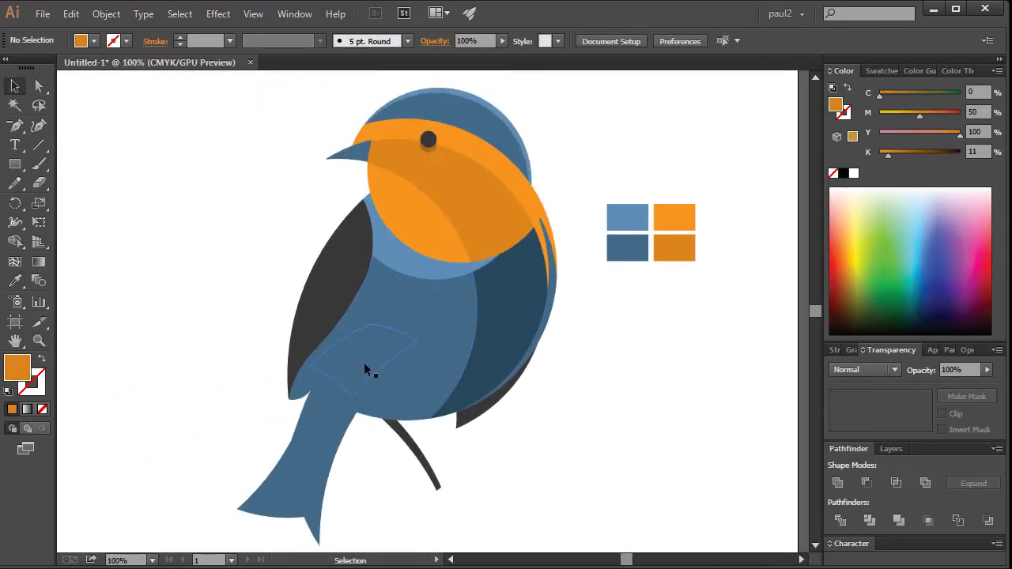
pyautogui.moveTo(478, 322); pyautogui.dragTo(141, 190)
pyautogui.scroll(-3, 316, 355)
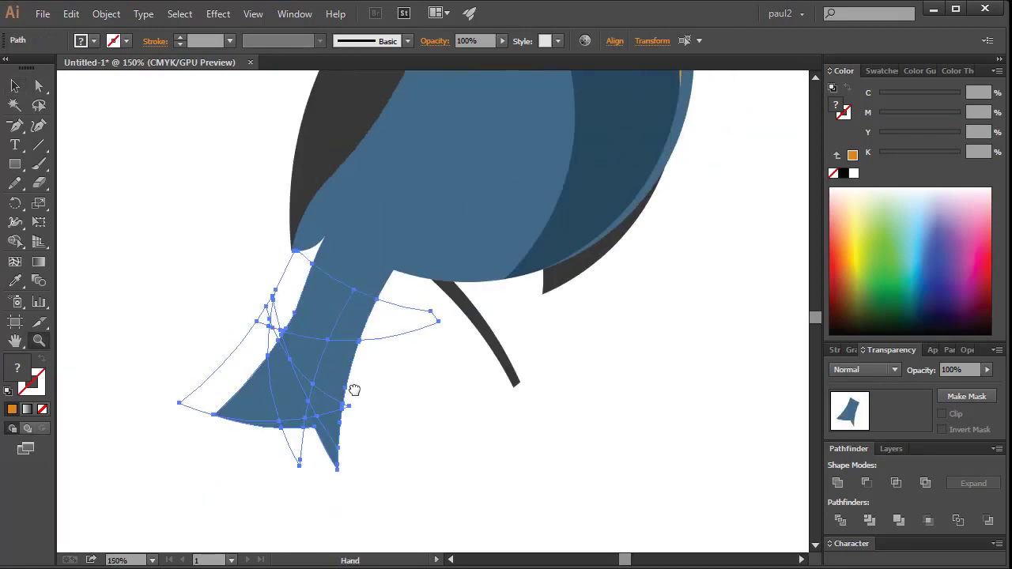
pyautogui.hotkey('ctrl', '-')
pyautogui.moveTo(645, 131); pyautogui.dragTo(509, 270)
pyautogui.hotkey('ctrl', '+')
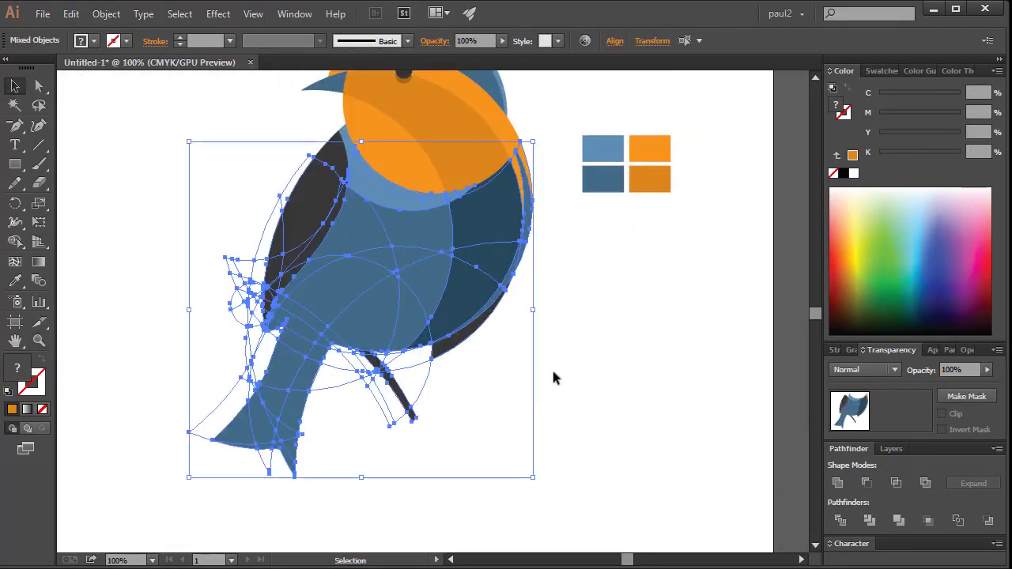
pyautogui.click(441, 270)
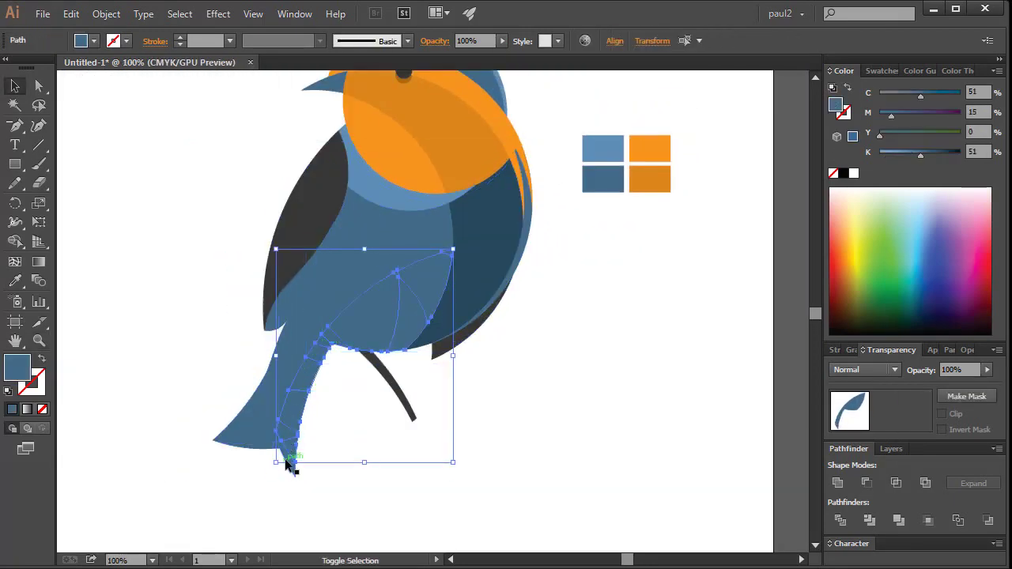
pyautogui.click(617, 154)
pyautogui.hotkey('ctrl', '+')
pyautogui.hotkey('ctrl', '+')
pyautogui.hotkey('ctrl', '+')
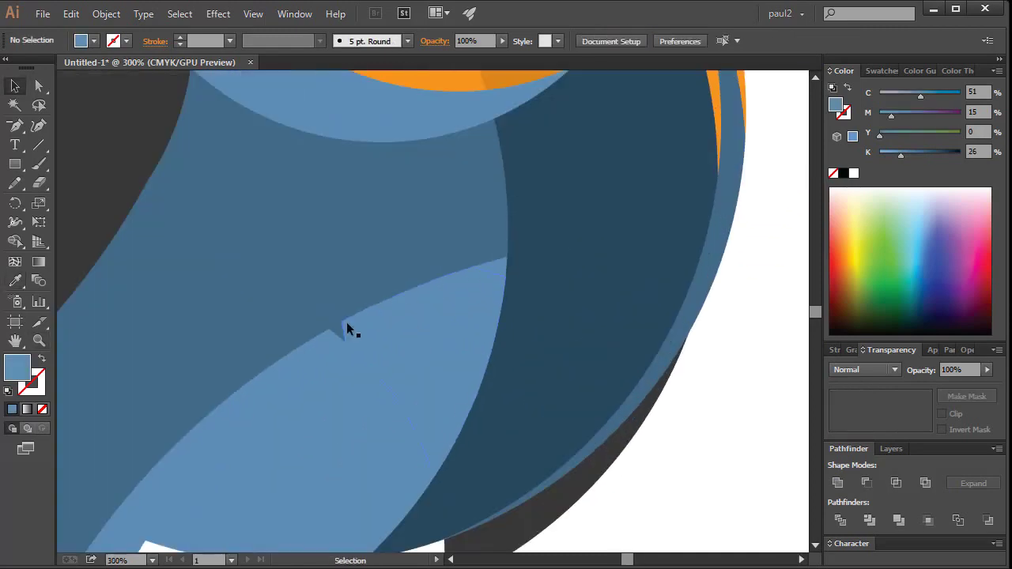
pyautogui.hotkey('ctrl', '-')
pyautogui.hotkey('ctrl', '-')
pyautogui.press('v')
pyautogui.click(359, 452)
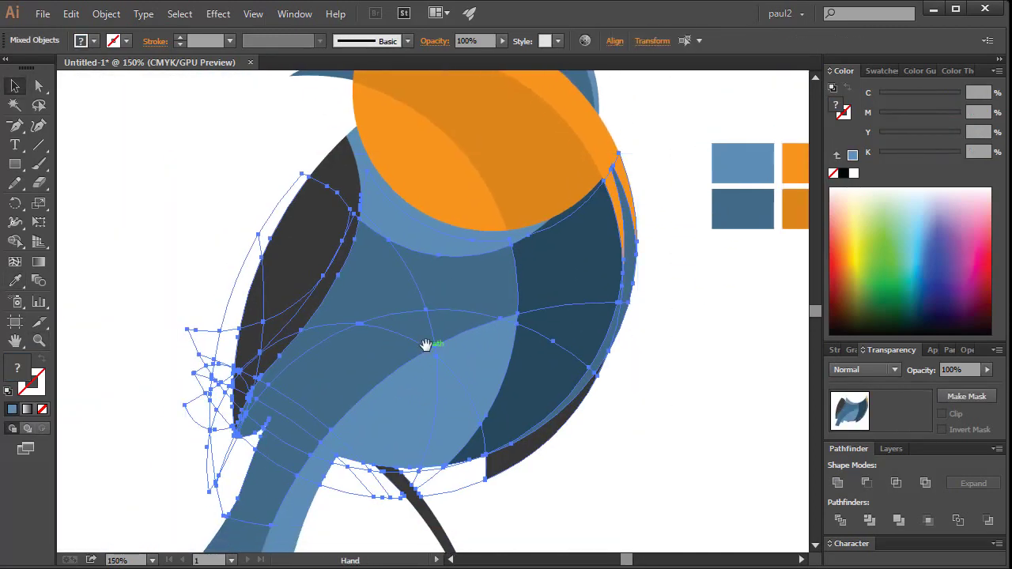
pyautogui.hotkey('ctrl', 'shift', 'a')
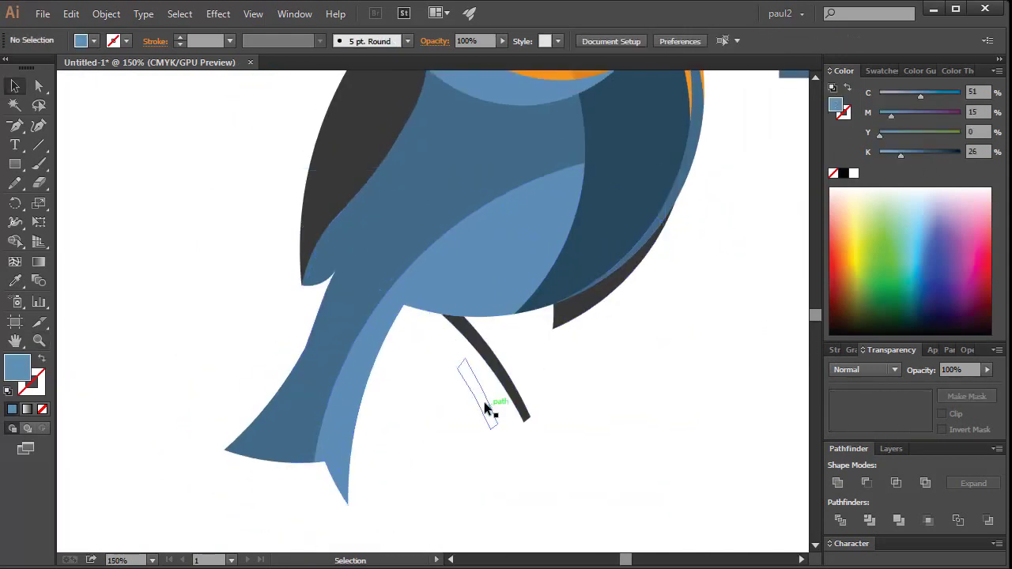
# Duplicate the leg as a second dark leg and select the patch above the legs
pyautogui.click(487, 407)
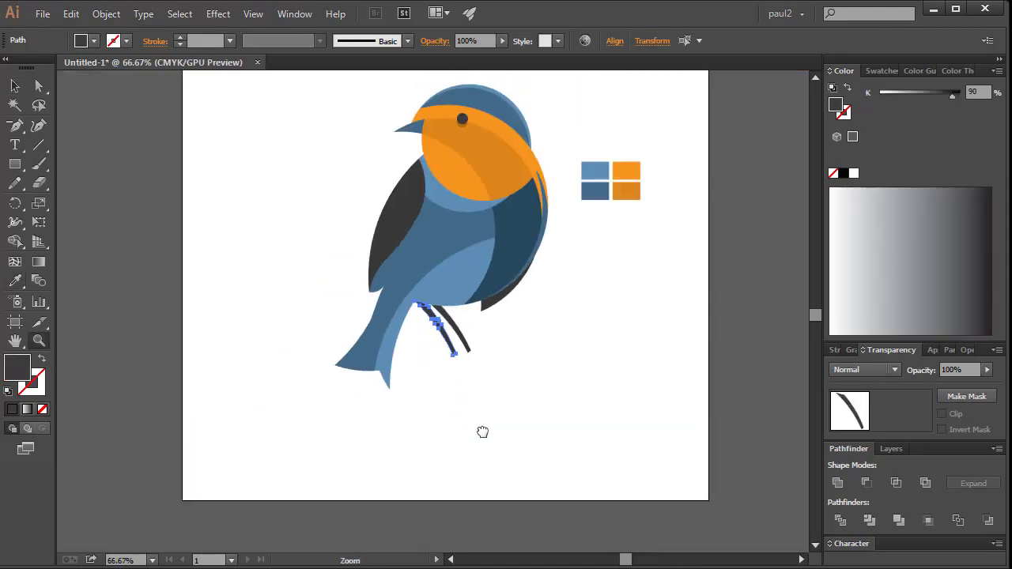
pyautogui.click(314, 284)
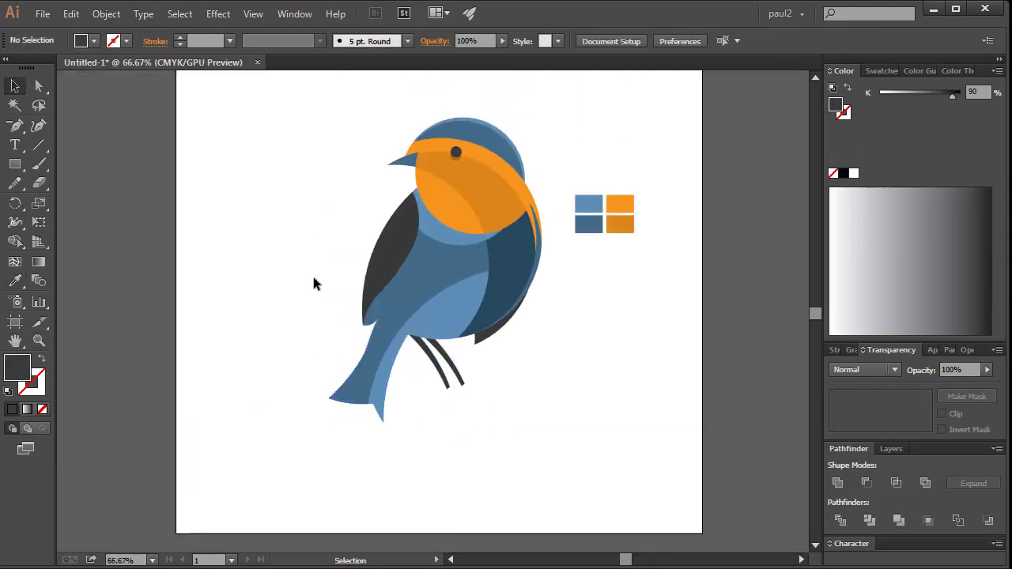
pyautogui.click(392, 294)
pyautogui.hotkey('ctrl', '+')
pyautogui.hotkey('ctrl', '+')
pyautogui.click(441, 271)
pyautogui.press('u')
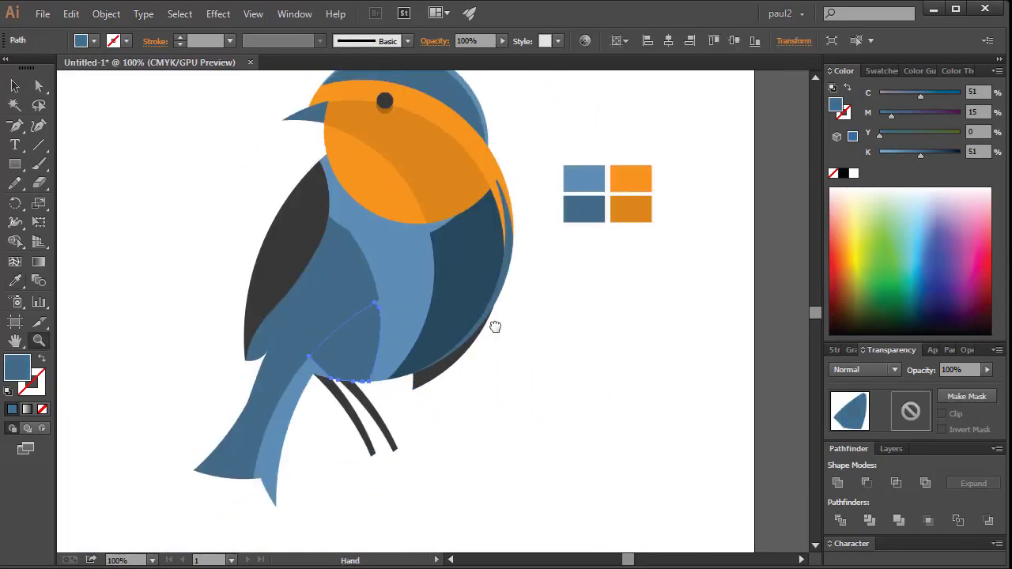
pyautogui.moveTo(495, 326); pyautogui.dragTo(506, 377)
pyautogui.click(488, 308)
# Eyedropper the lighter blue (C51 M15 K26) onto the belly stripe patch
pyautogui.hotkey('ctrl', '+')
pyautogui.hotkey('ctrl', '+')
pyautogui.press('i')
pyautogui.click(389, 379)
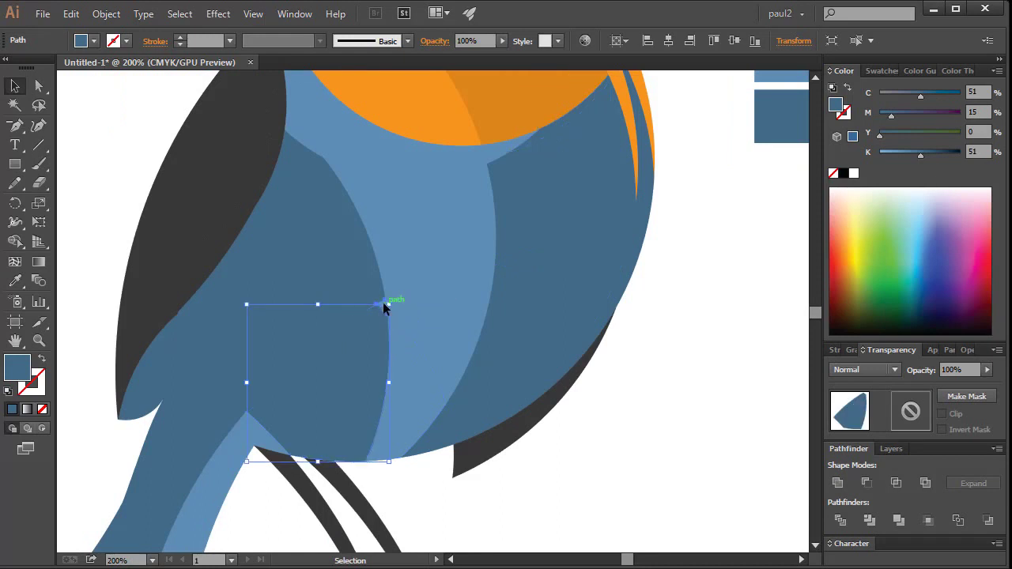
pyautogui.hotkey('ctrl', '1')
pyautogui.press('i')
pyautogui.click(452, 333)
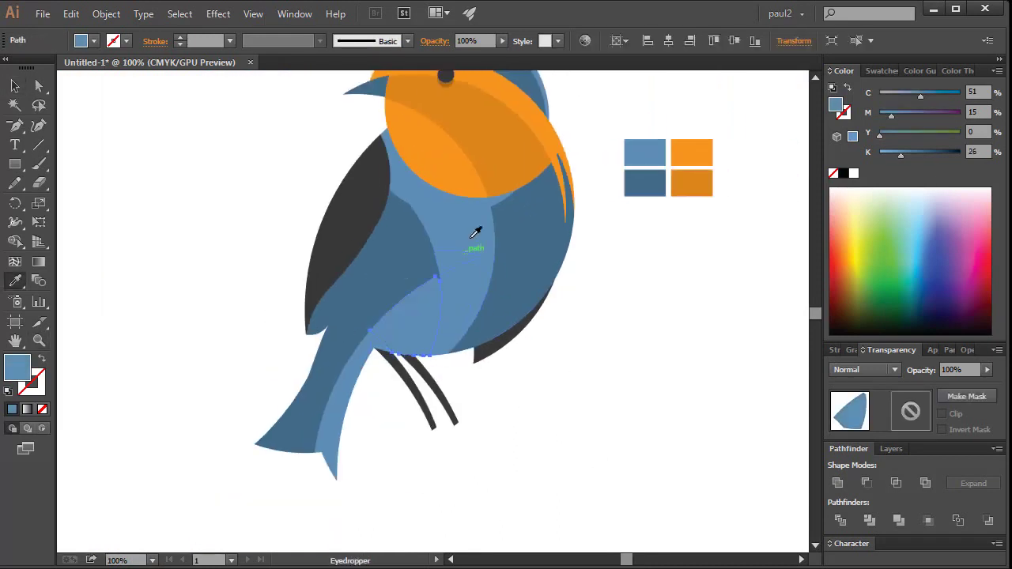
# Fill the upper body patch with the softer mid-blue (K51) and recentre the bird
pyautogui.press('v')
pyautogui.click(459, 285)
pyautogui.press('i')
pyautogui.click(232, 372)
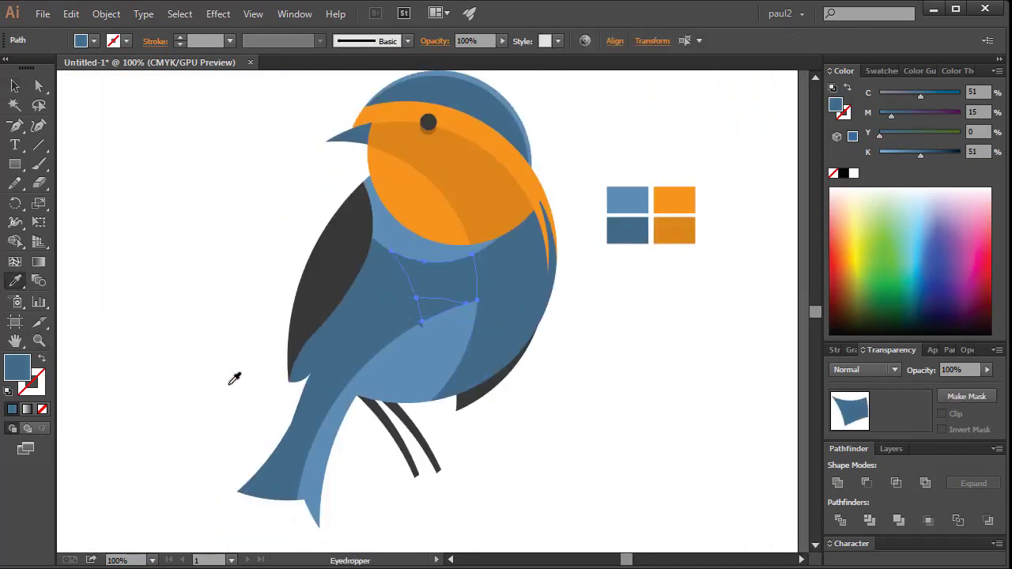
pyautogui.hotkey('ctrl', '=')
pyautogui.press('v')
pyautogui.hotkey('ctrl', '-')
pyautogui.hotkey('ctrl', '-')
pyautogui.hotkey('ctrl', '-')
pyautogui.moveTo(493, 332); pyautogui.dragTo(604, 335)
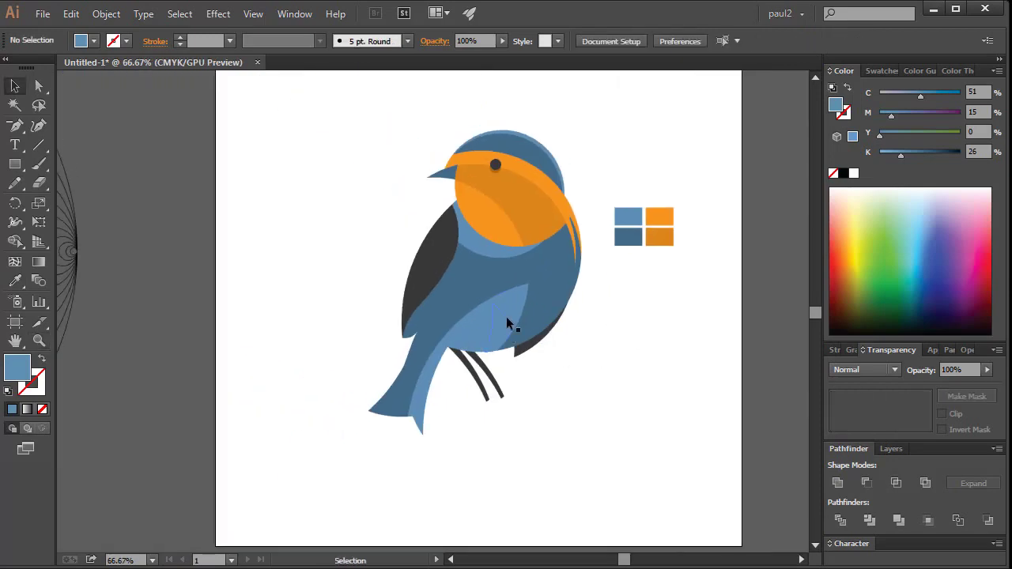
pyautogui.hotkey('ctrl', '-')
pyautogui.click(502, 353)
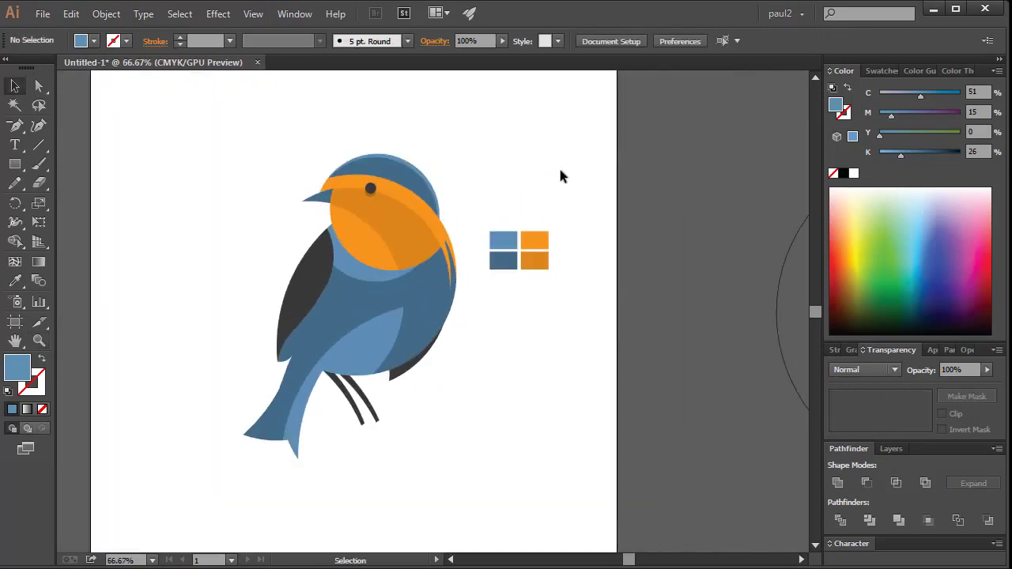
pyautogui.hotkey('ctrl', 'a')
pyautogui.press('z')
pyautogui.click(415, 287)
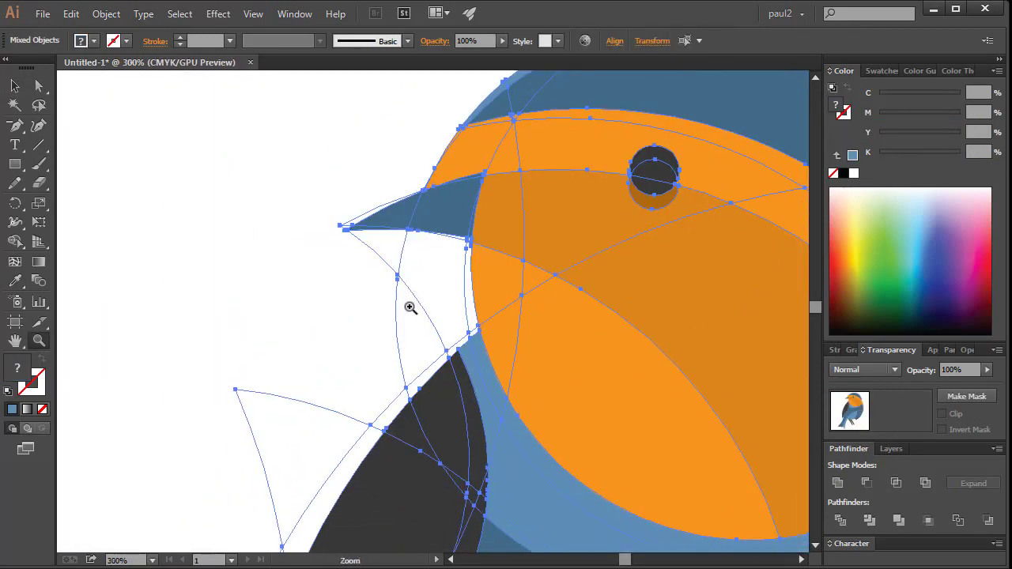
pyautogui.moveTo(464, 311); pyautogui.dragTo(443, 345)
pyautogui.click(345, 240)
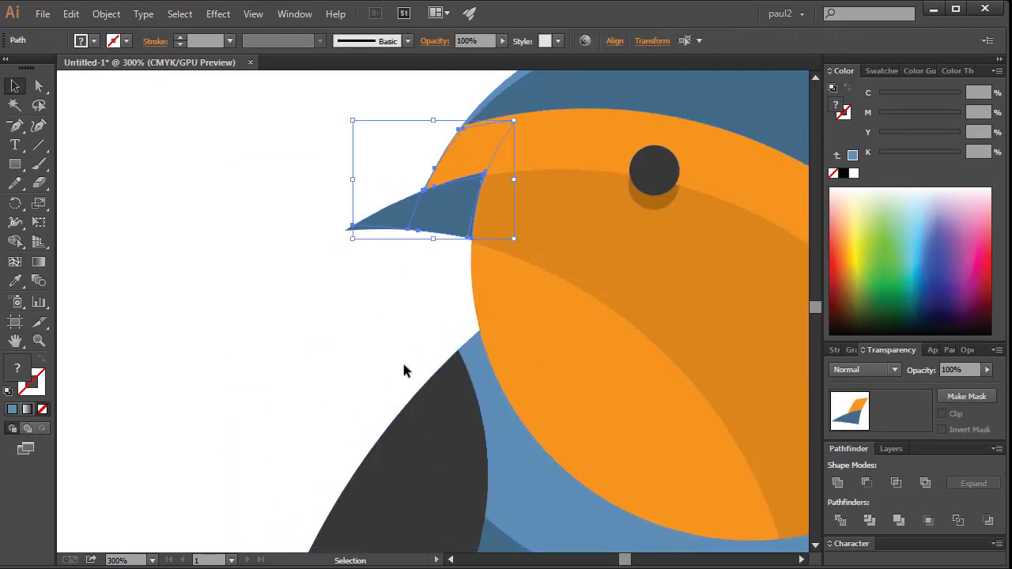
pyautogui.scroll(-5, 407, 368)
pyautogui.moveTo(451, 154); pyautogui.dragTo(478, 215)
pyautogui.scroll(-3, 432, 192)
pyautogui.scroll(-5, 406, 501)
pyautogui.click(406, 502)
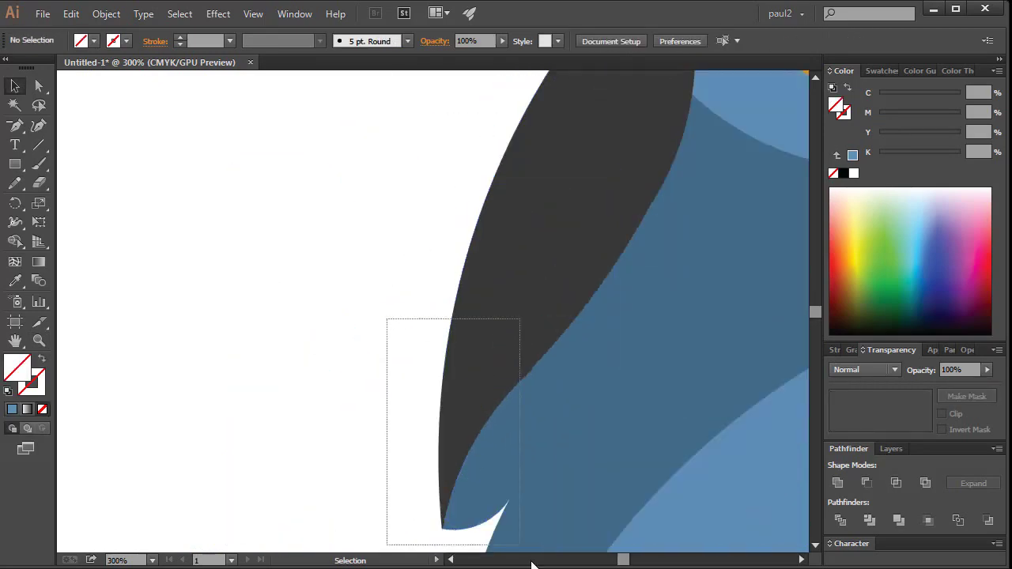
pyautogui.scroll(-5, 385, 294)
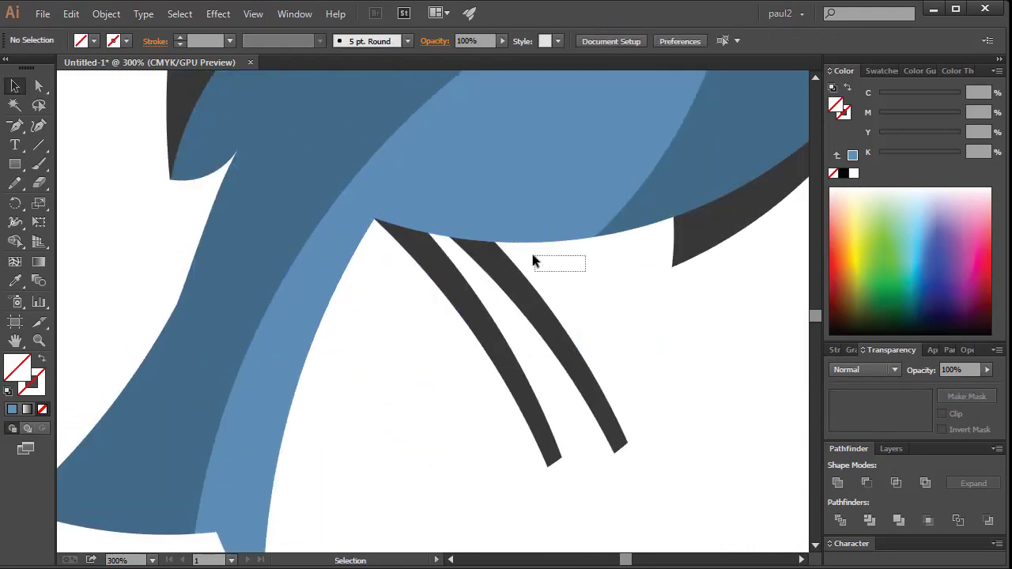
pyautogui.moveTo(534, 261); pyautogui.dragTo(501, 319)
pyautogui.click(625, 343)
pyautogui.hotkey('ctrl', 'y')
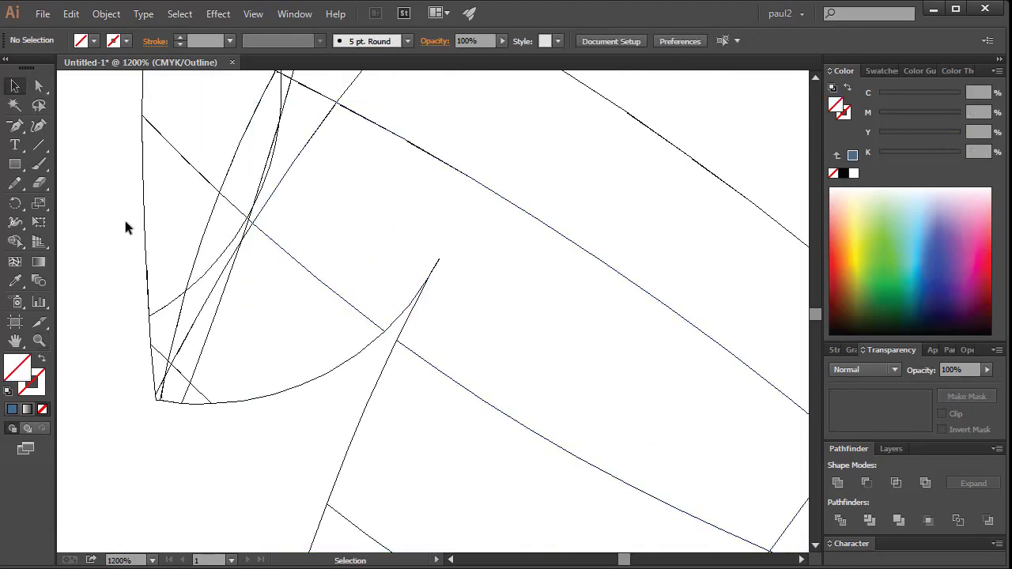
pyautogui.press('z')
pyautogui.scroll(-5, 454, 315)
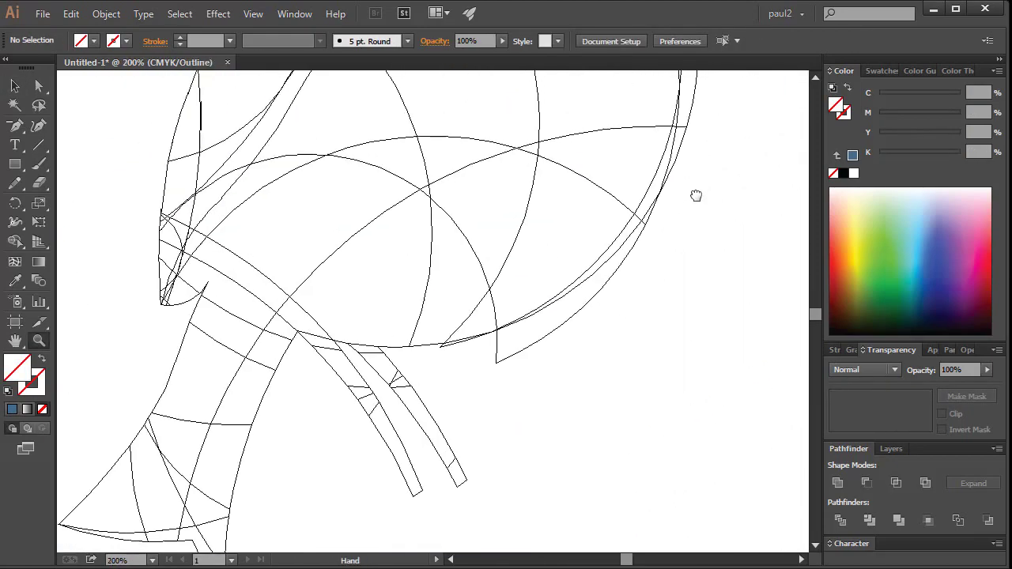
pyautogui.click(459, 358)
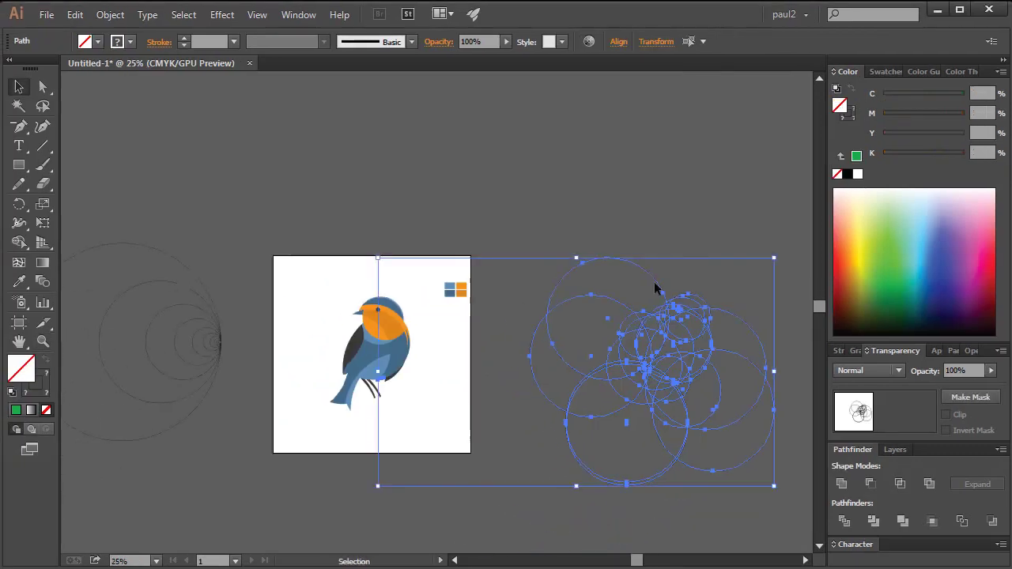
# Move the circle cluster onto the artboard and give it a white 6 pt profiled outline
pyautogui.moveTo(649, 346); pyautogui.dragTo(361, 331)
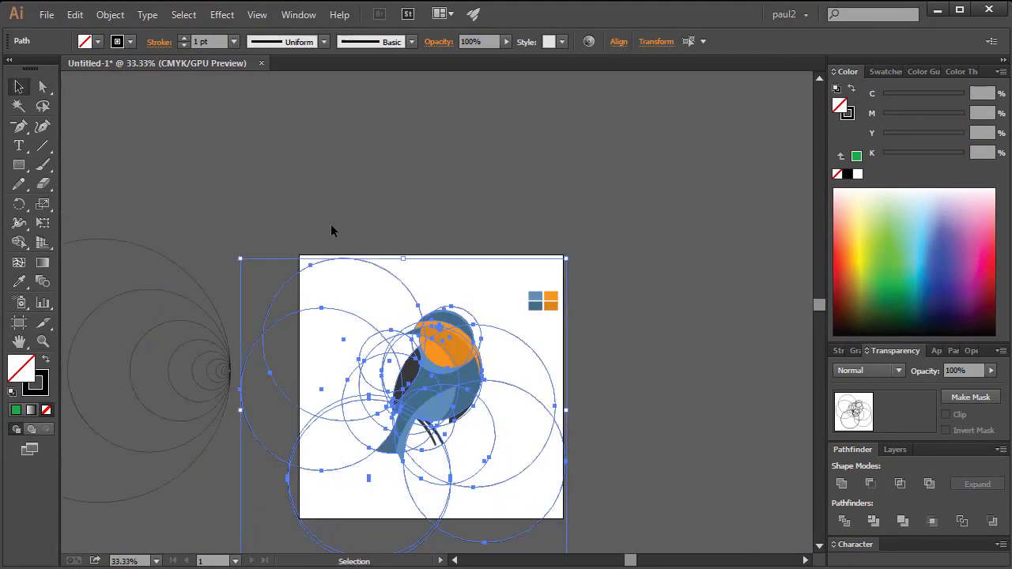
pyautogui.click(136, 47)
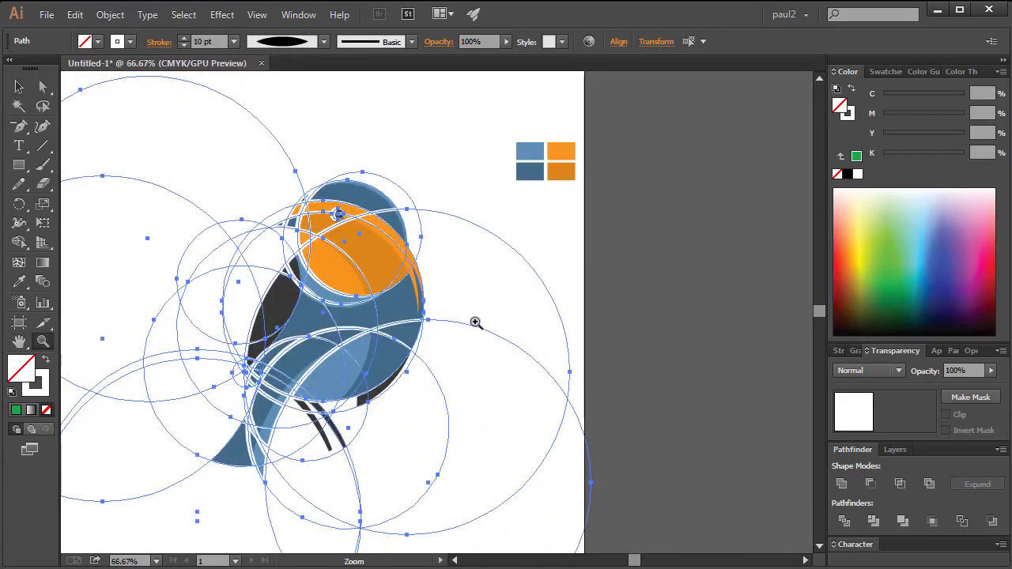
pyautogui.click(235, 41)
pyautogui.click(260, 197)
pyautogui.click(937, 350)
pyautogui.click(882, 310)
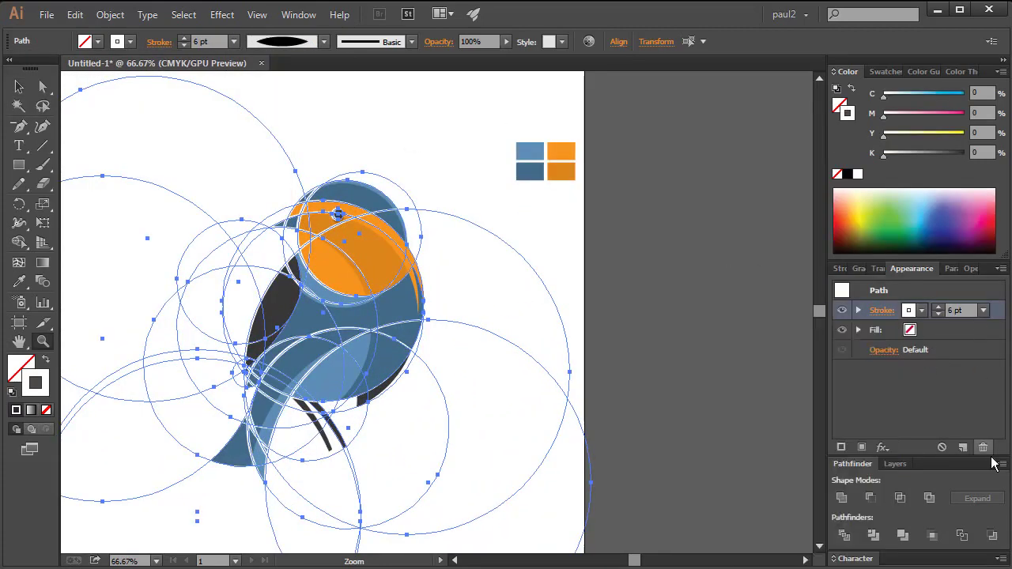
pyautogui.click(878, 268)
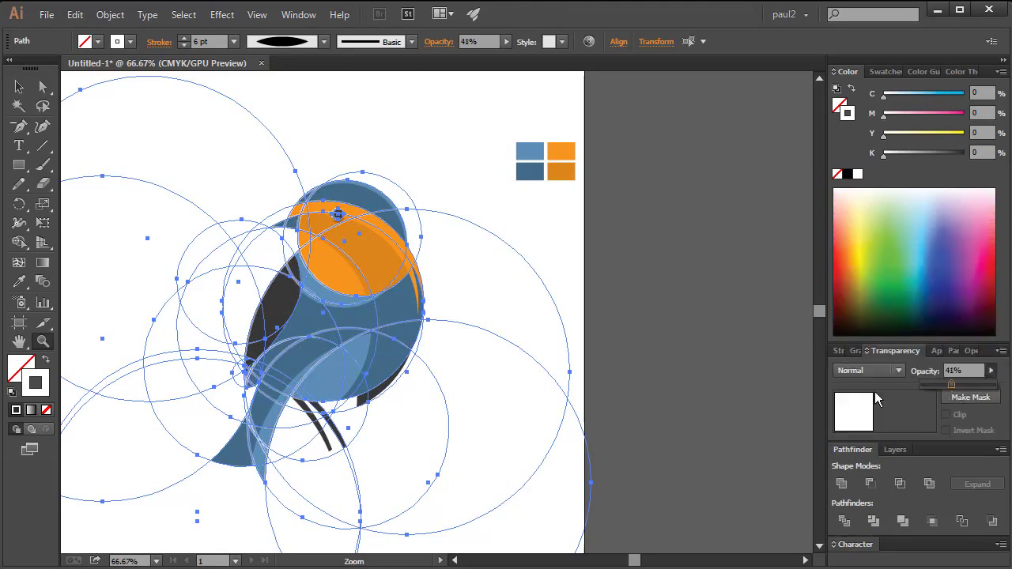
# Cut the circle cluster and paste it in front with Ctrl+X, Ctrl+F
pyautogui.keyDown('alt'); pyautogui.click(429, 290); pyautogui.keyUp('alt')
pyautogui.press('v')
pyautogui.hotkey('ctrl', 'x')
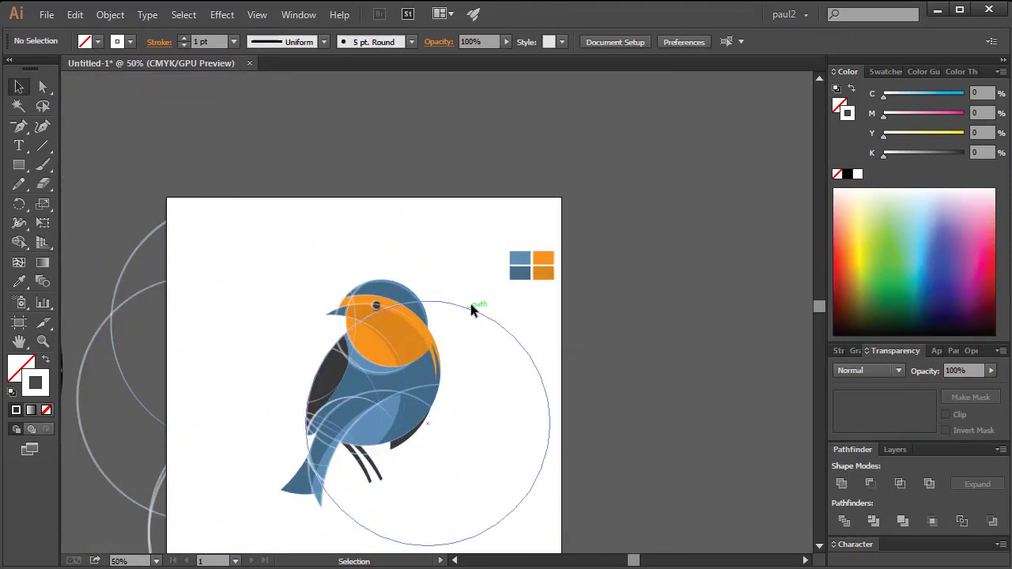
pyautogui.hotkey('ctrl', 'f')
pyautogui.rightClick(474, 304)
pyautogui.moveTo(585, 361); pyautogui.dragTo(668, 234)
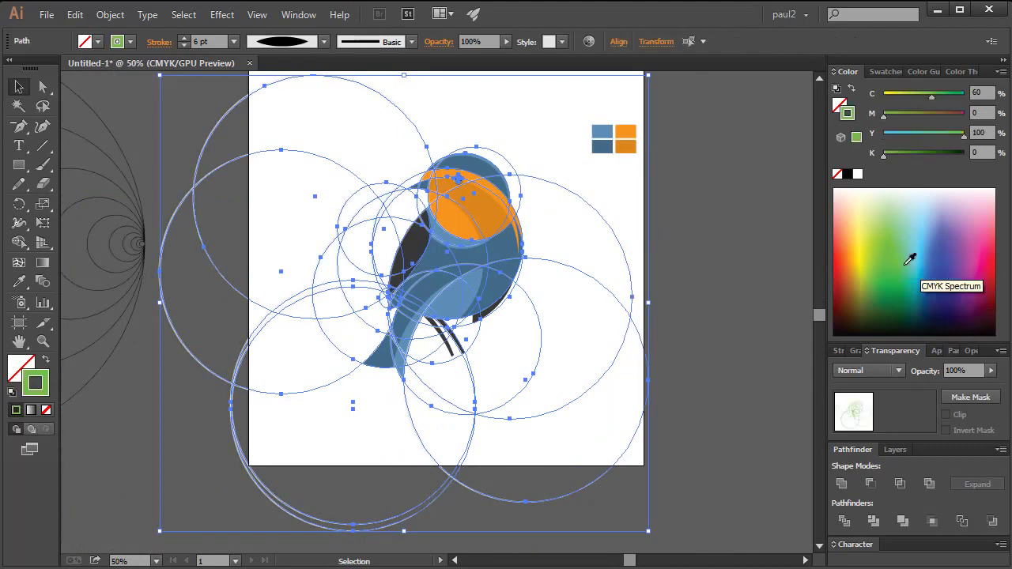
# Fill the circles green at 30% opacity and group them
pyautogui.click(908, 257)
pyautogui.click(991, 370)
pyautogui.moveTo(954, 386); pyautogui.dragTo(944, 386)
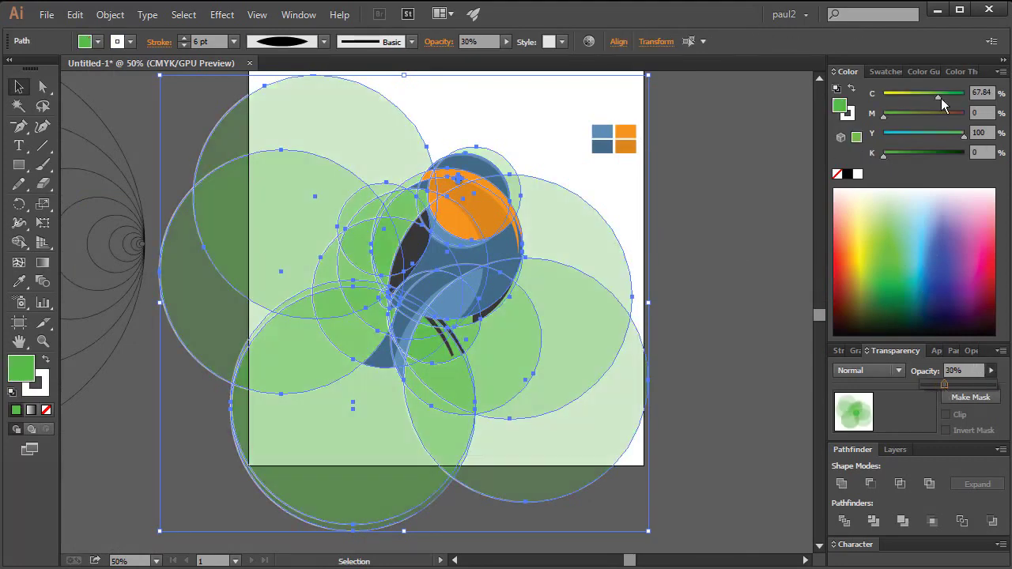
pyautogui.rightClick(554, 220)
pyautogui.click(599, 284)
# Zoom in on the bird, check the eye, then select all the artwork
pyautogui.moveTo(641, 276); pyautogui.dragTo(733, 276)
pyautogui.click(733, 192)
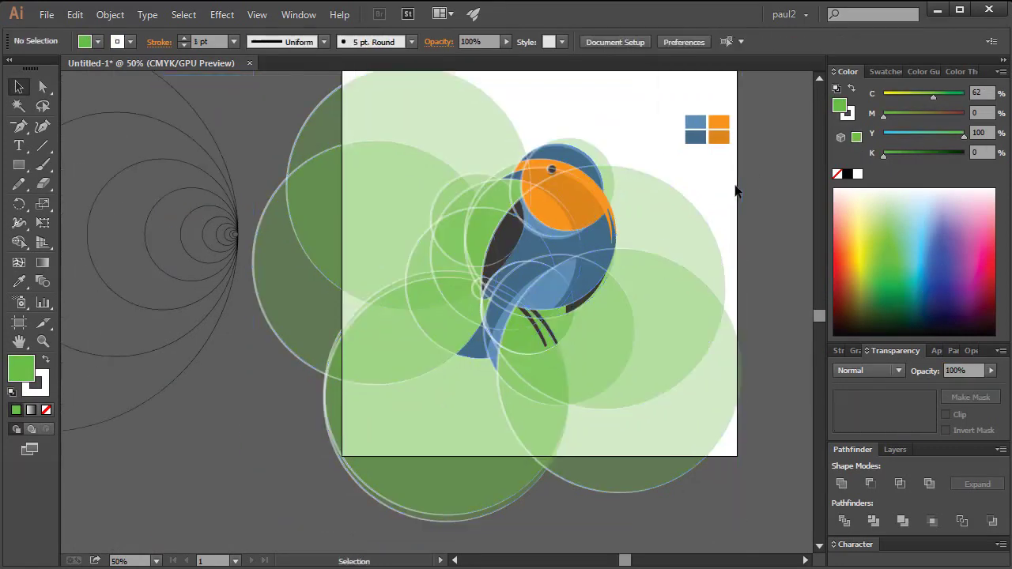
pyautogui.press('z')
pyautogui.click(609, 237)
pyautogui.press('v')
pyautogui.scroll(1, 545, 233)
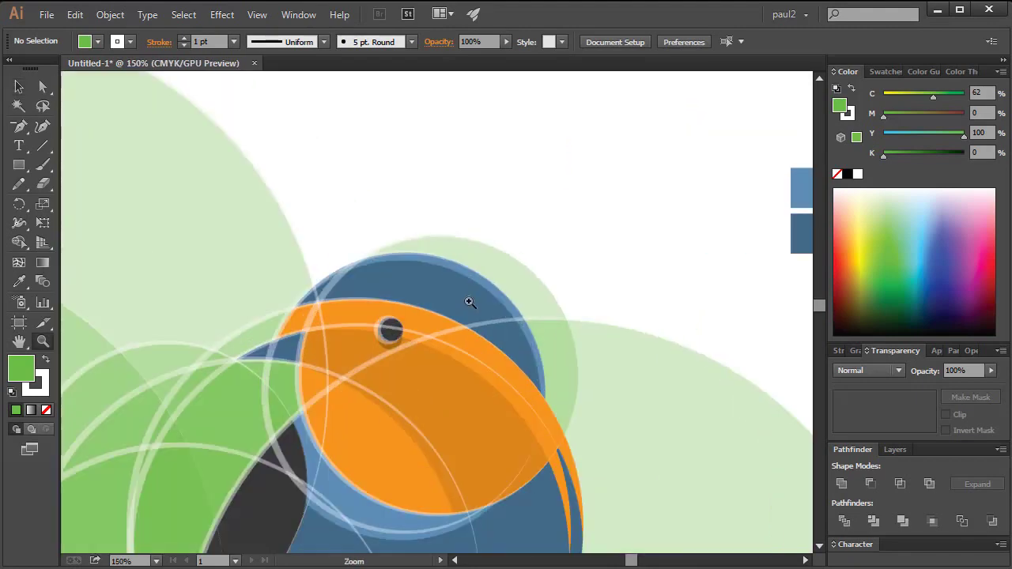
pyautogui.scroll(3, 467, 298)
pyautogui.click(433, 295)
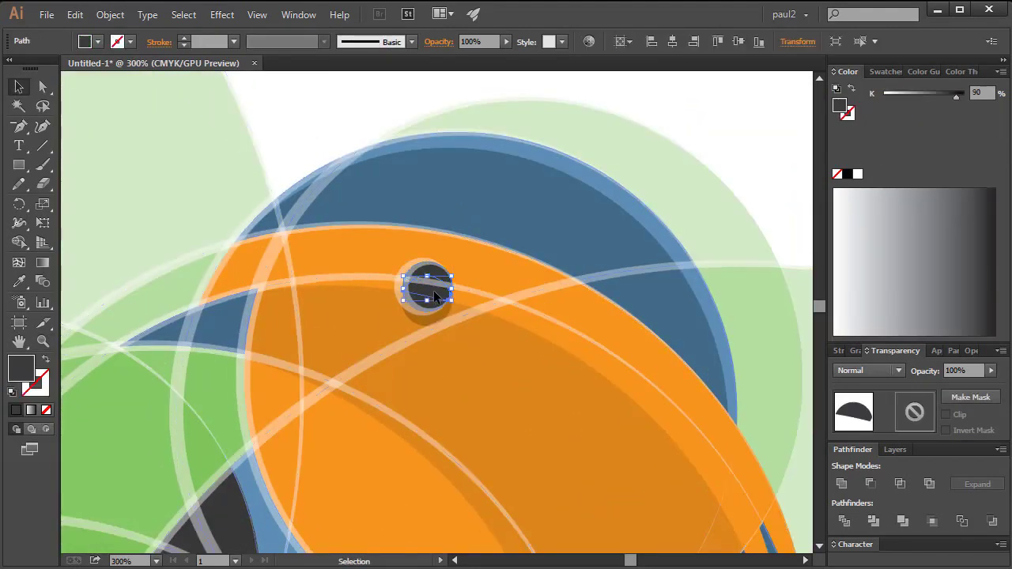
pyautogui.scroll(-4, 554, 145)
pyautogui.click(554, 145)
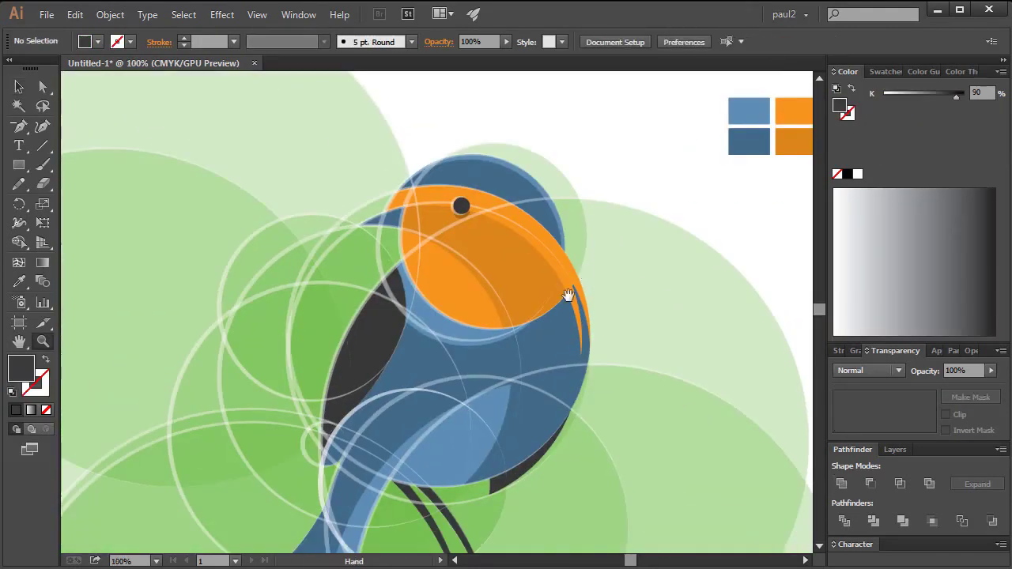
pyautogui.hotkey('ctrl', 'a')
pyautogui.scroll(-1, 571, 289)
# Move a construction circle over the bird's head and tint it translucent light blue
pyautogui.click(222, 289)
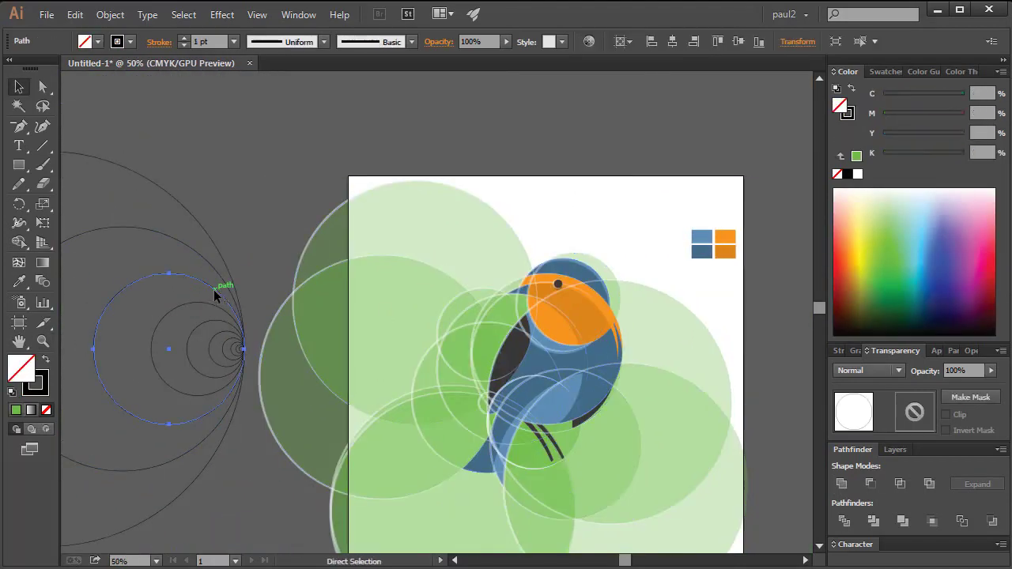
pyautogui.moveTo(221, 289); pyautogui.dragTo(498, 289)
pyautogui.rightClick(657, 305)
pyautogui.click(779, 424)
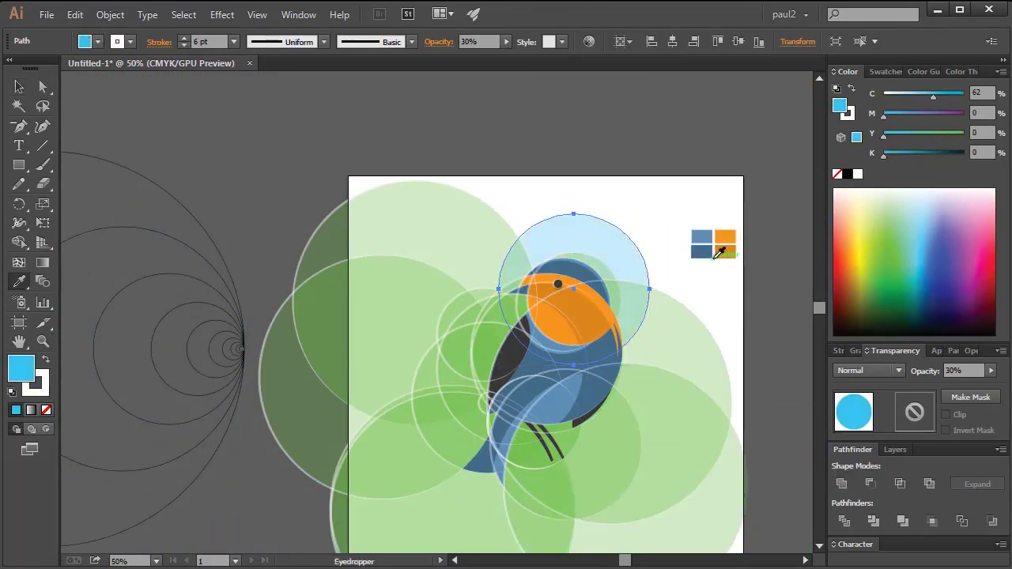
pyautogui.moveTo(691, 261); pyautogui.dragTo(584, 252)
pyautogui.scroll(1, 584, 251)
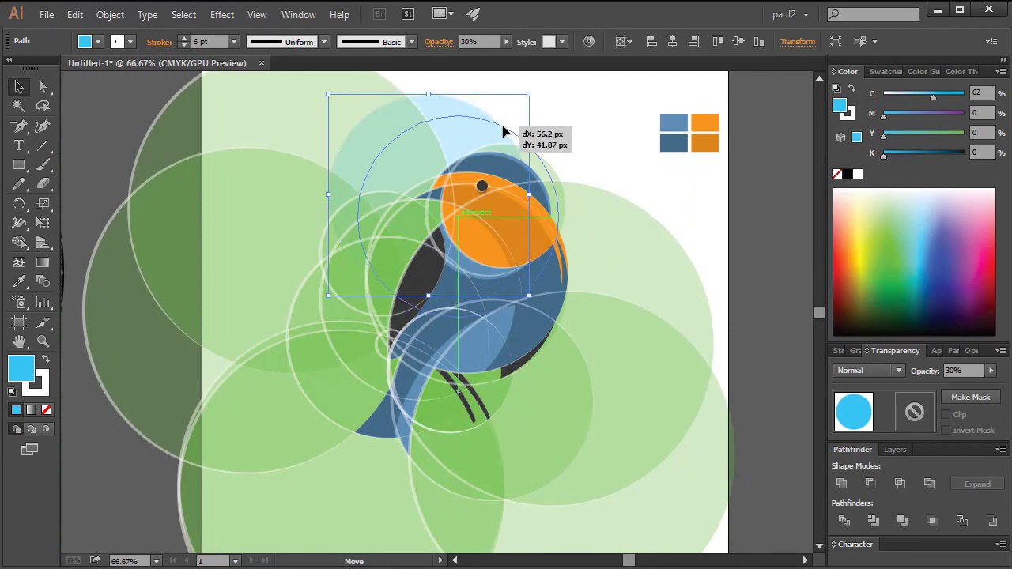
pyautogui.moveTo(524, 111); pyautogui.dragTo(599, 106)
# Place a small yellow sun circle at the artwork's top right and send it one step backward
pyautogui.click(456, 163)
pyautogui.hscroll(-5, 457, 163)
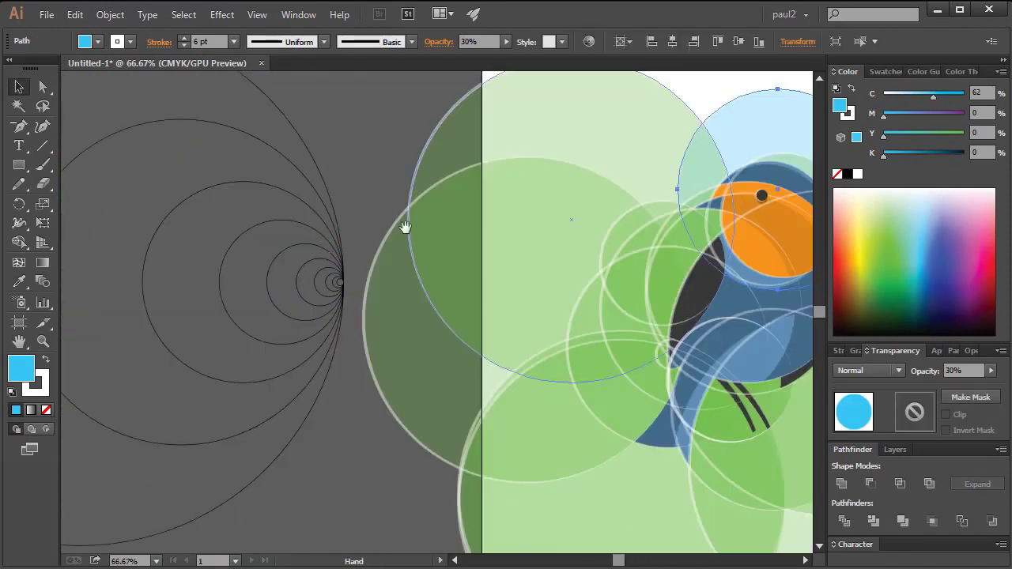
pyautogui.moveTo(306, 249); pyautogui.dragTo(552, 209)
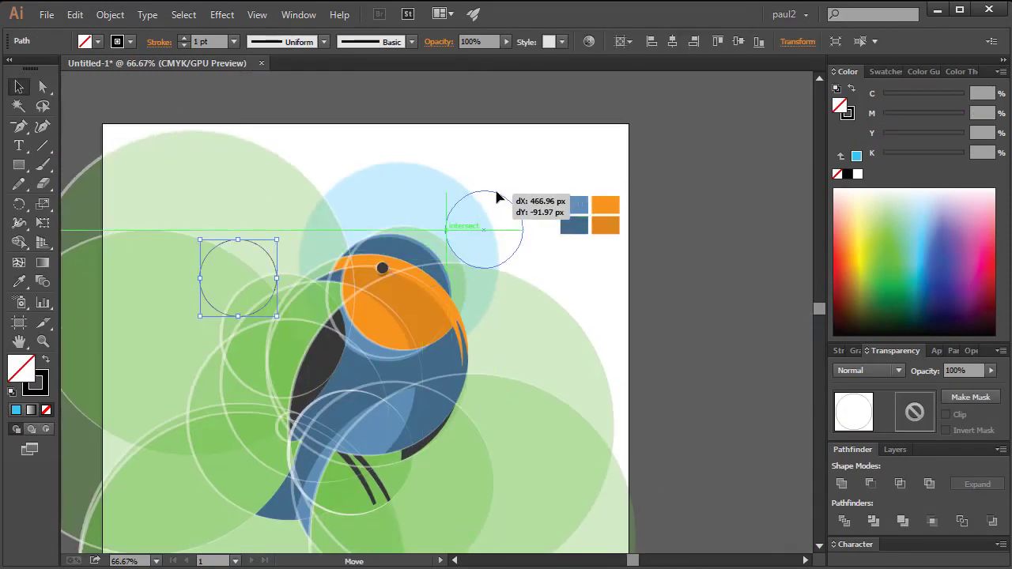
pyautogui.moveTo(991, 370); pyautogui.dragTo(945, 385)
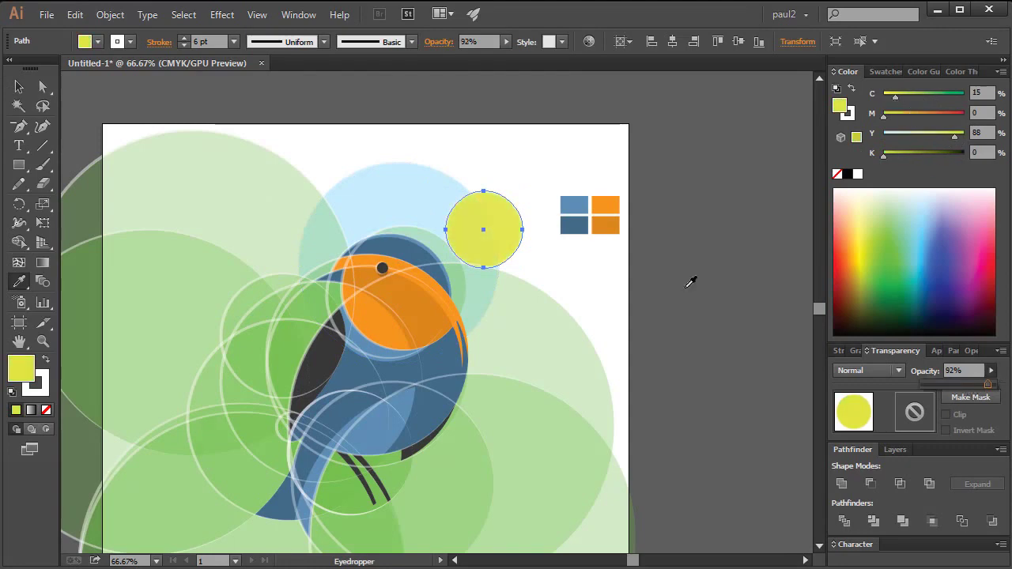
pyautogui.rightClick(486, 231)
pyautogui.click(655, 452)
pyautogui.hscroll(-3, 649, 198)
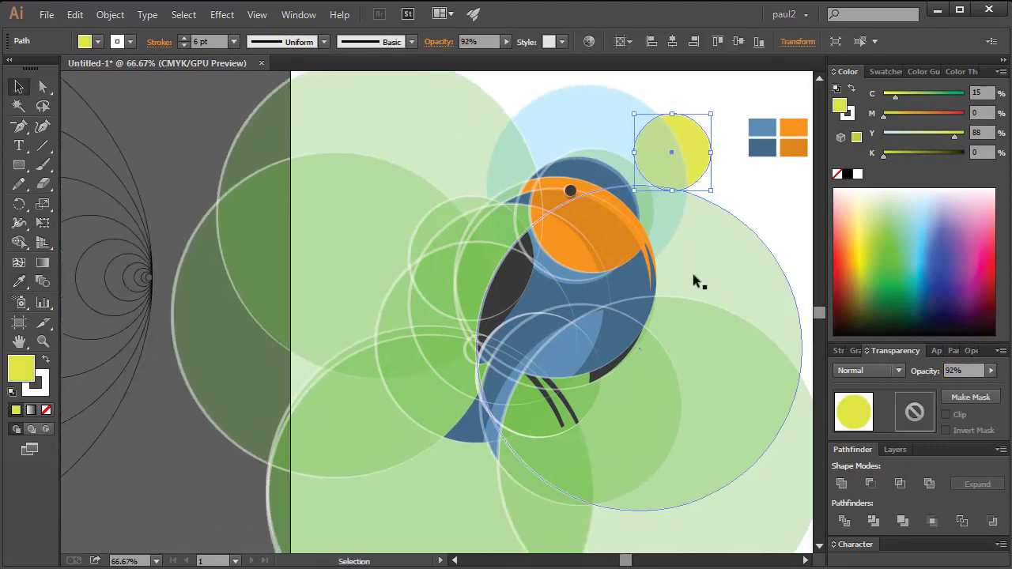
pyautogui.hscroll(-5, 694, 280)
# Move a large green circle up and right and give it the light-blue translucent fill
pyautogui.press('a')
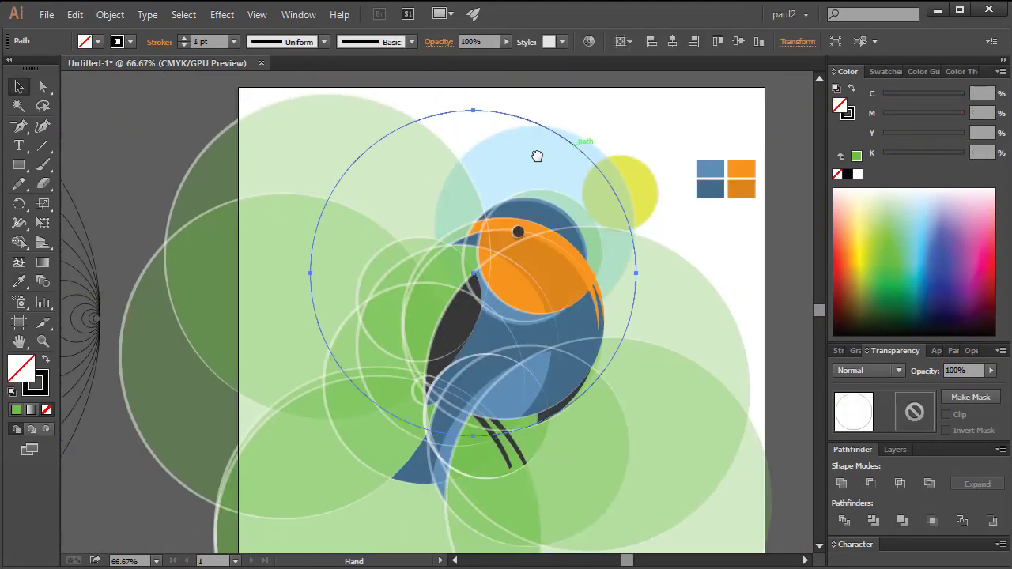
pyautogui.moveTo(543, 145)
pyautogui.mouseDown()
pyautogui.moveTo(647, 184)
pyautogui.moveTo(612, 159)
pyautogui.moveTo(574, 150)
pyautogui.moveTo(651, 92)
pyautogui.mouseUp()
pyautogui.press('i')
pyautogui.click(501, 185)
pyautogui.press('v')
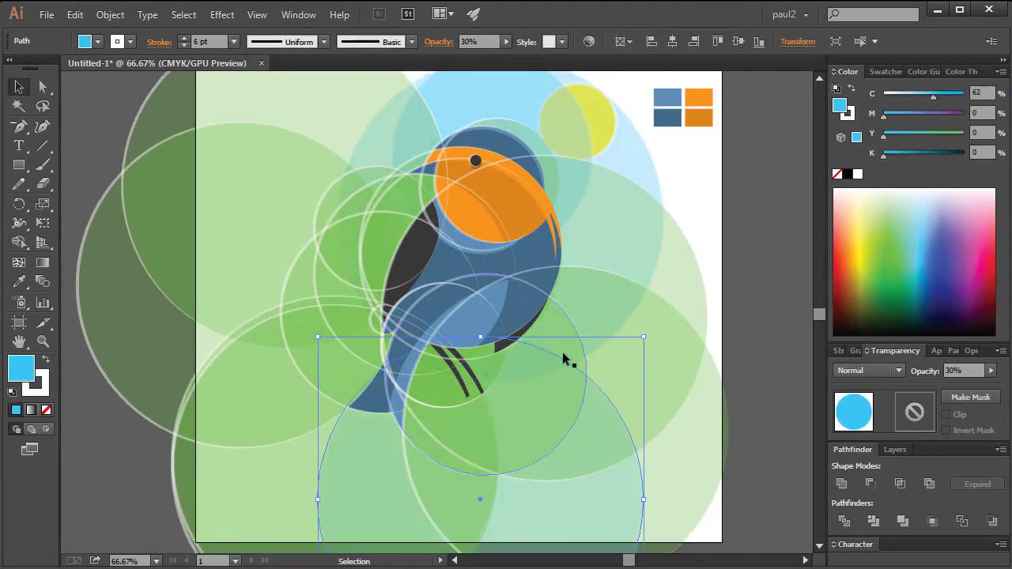
# Zoom out and fill the large circle below the artboard dark green (C62 Y100 K66)
pyautogui.press('z')
pyautogui.keyDown('alt'); pyautogui.click(464, 321); pyautogui.keyUp('alt')
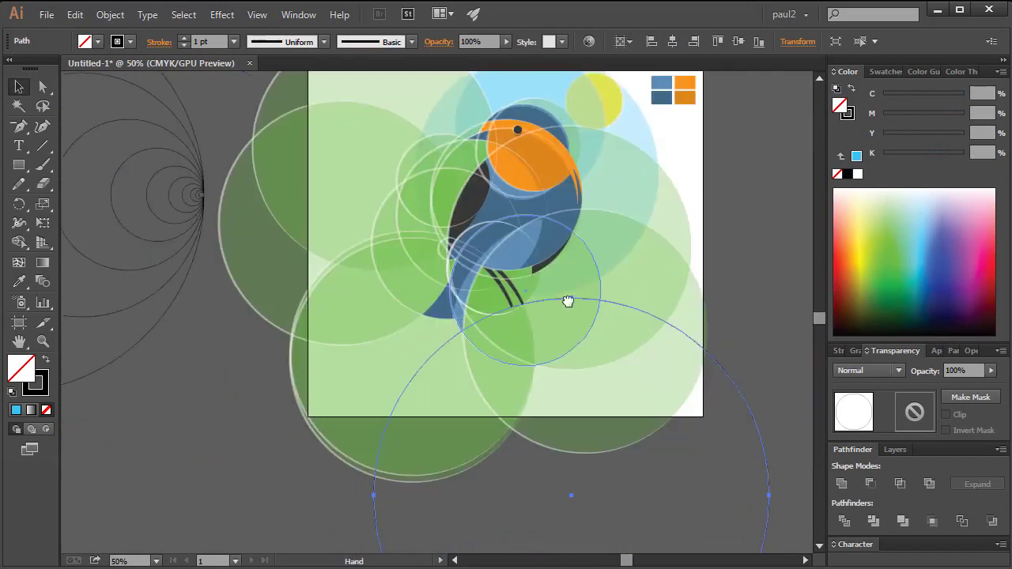
pyautogui.moveTo(570, 301); pyautogui.dragTo(537, 338)
pyautogui.press('i')
pyautogui.click(537, 338)
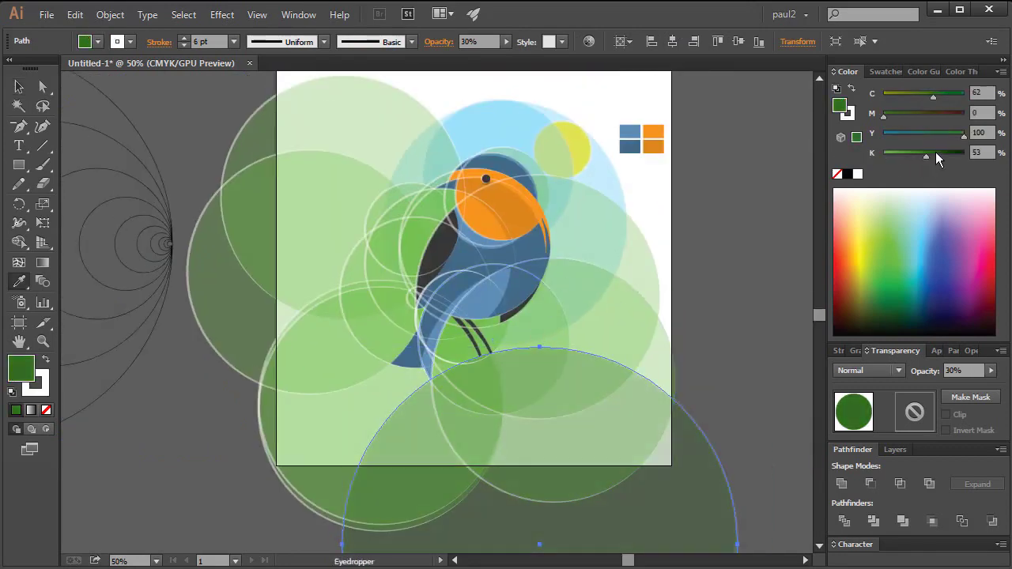
pyautogui.moveTo(613, 181); pyautogui.dragTo(716, 182)
# Move a large circle up over the artboard as a light-blue sky circle, then deselect
pyautogui.press('v')
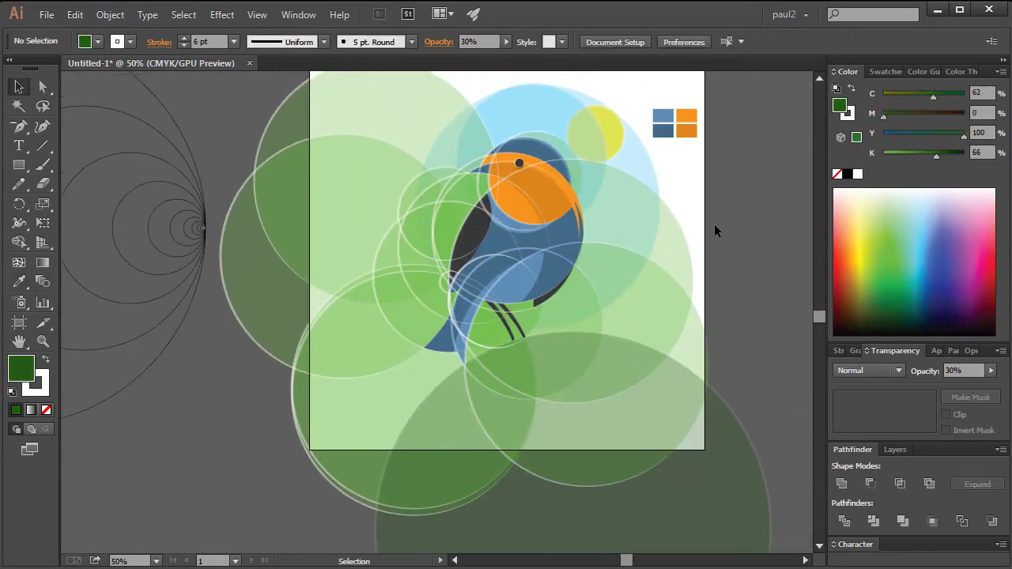
pyautogui.press('v')
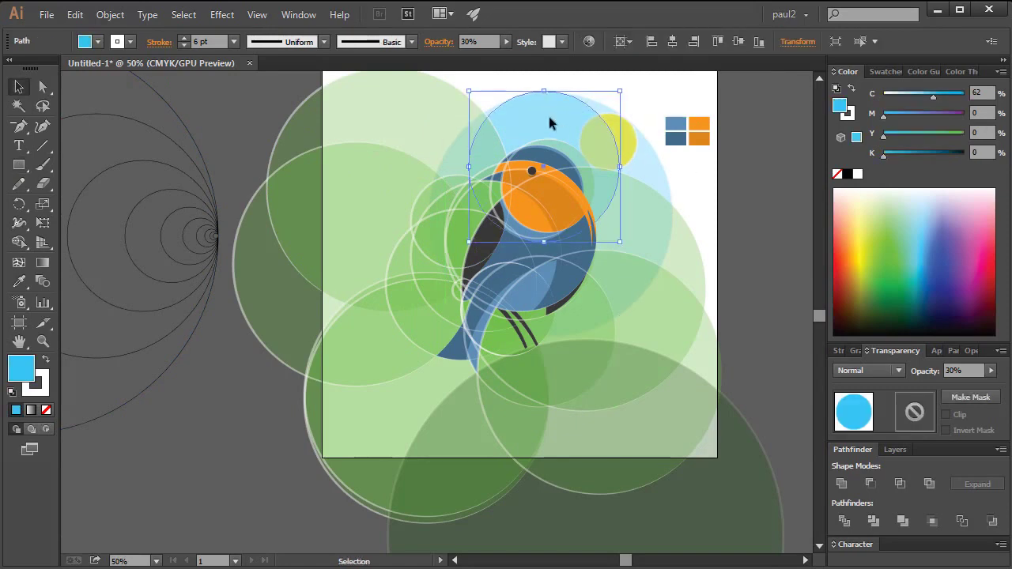
pyautogui.moveTo(549, 122); pyautogui.dragTo(602, 125)
pyautogui.moveTo(628, 400); pyautogui.dragTo(560, 126)
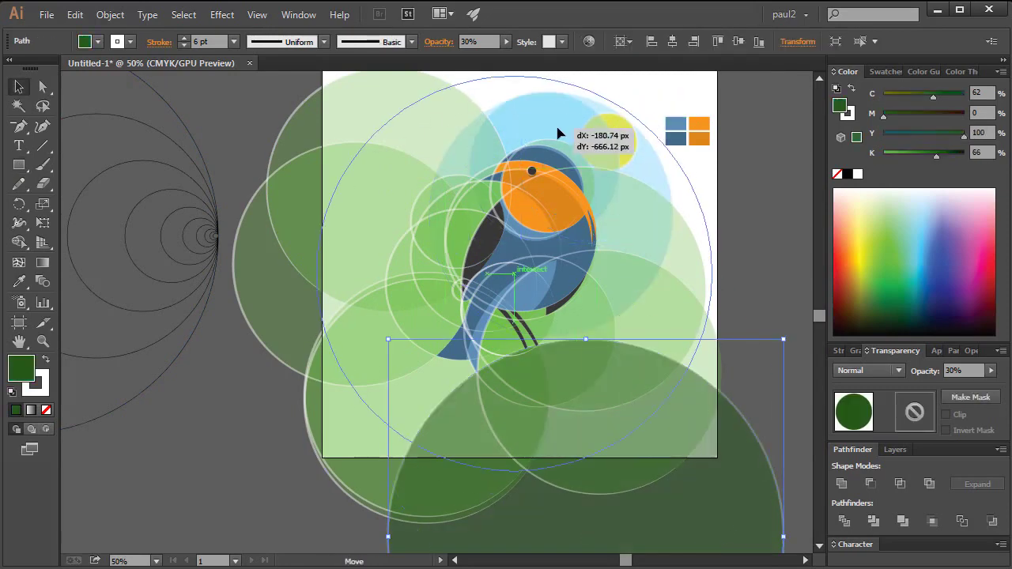
pyautogui.press('i')
pyautogui.click(525, 101)
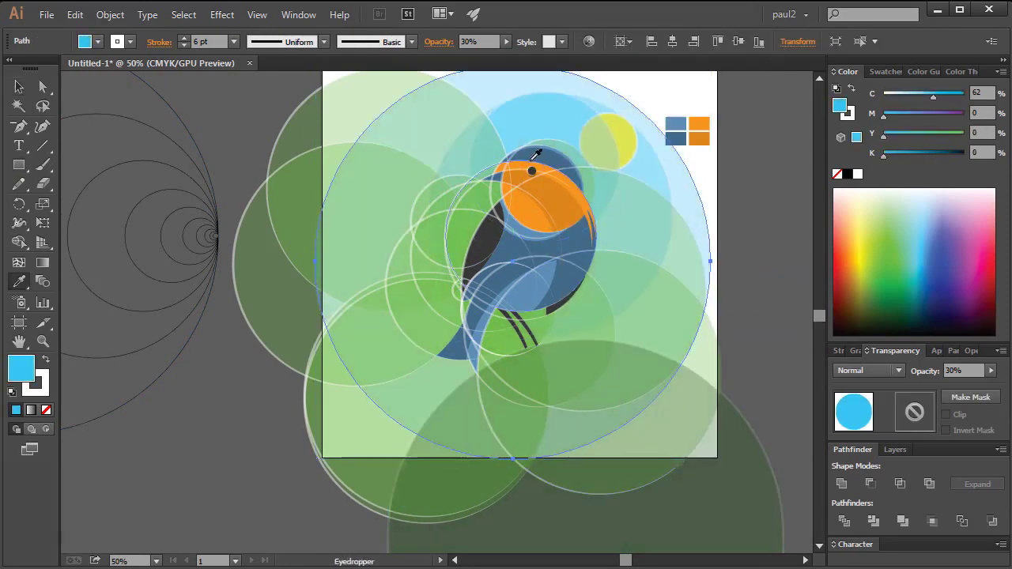
pyautogui.hotkey('ctrl', 'shift', 'a')
pyautogui.moveTo(688, 130); pyautogui.dragTo(752, 147)
# Draw a rectangle over the artwork and use it as a clipping mask for everything
pyautogui.press('m')
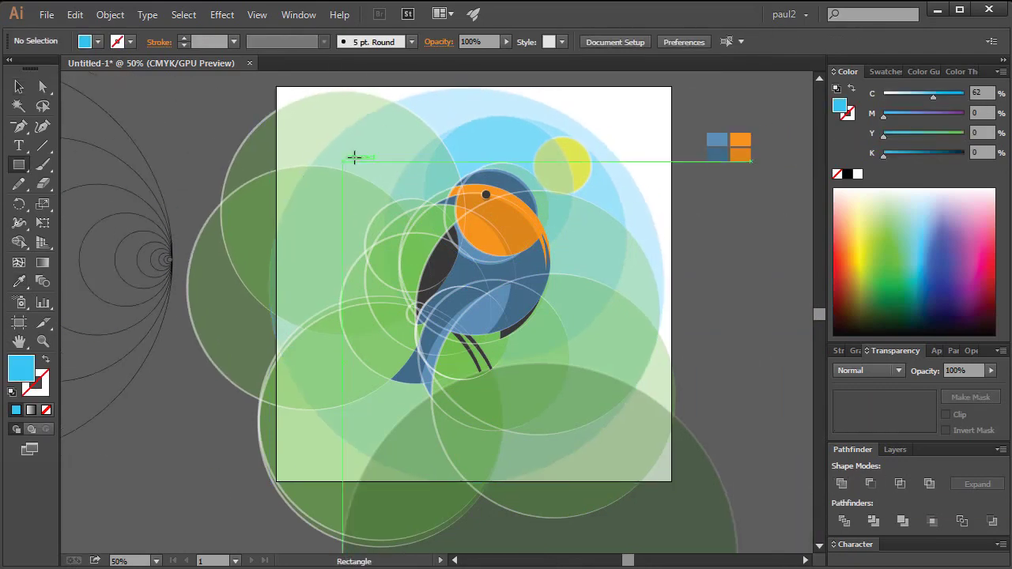
pyautogui.moveTo(347, 126); pyautogui.dragTo(599, 405)
pyautogui.press('v')
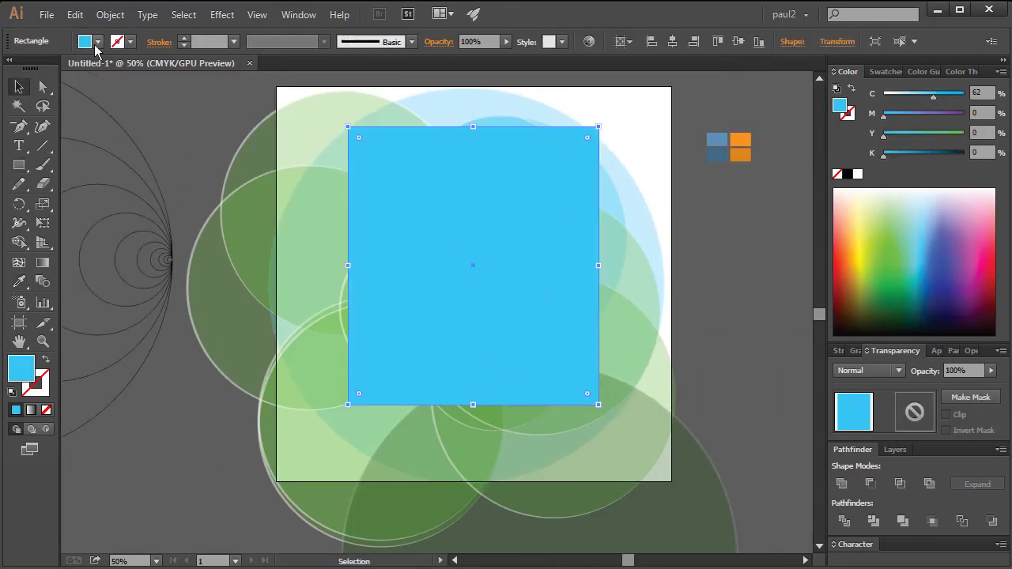
pyautogui.moveTo(469, 126)
pyautogui.mouseDown()
pyautogui.moveTo(475, 153)
pyautogui.moveTo(472, 132)
pyautogui.mouseUp()
pyautogui.moveTo(598, 266); pyautogui.dragTo(594, 266)
pyautogui.click(712, 181)
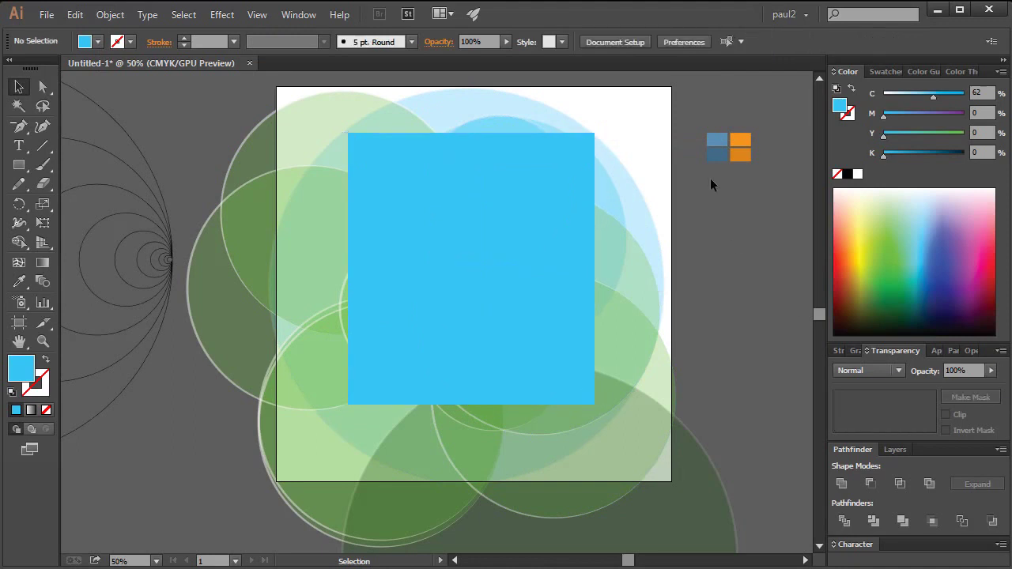
pyautogui.hotkey('ctrl', 'a')
pyautogui.rightClick(435, 321)
pyautogui.click(496, 396)
pyautogui.hotkey('ctrl', 'shift', 'a')
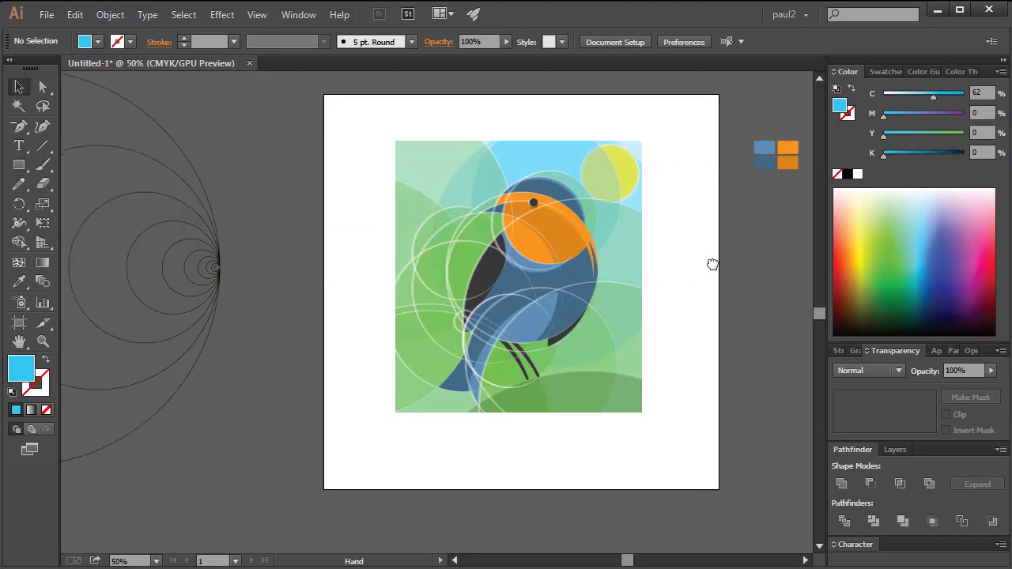
# Draw a dark-blue rectangle around the clipped artwork and send it to the back
pyautogui.moveTo(705, 280); pyautogui.dragTo(712, 264)
pyautogui.press('v')
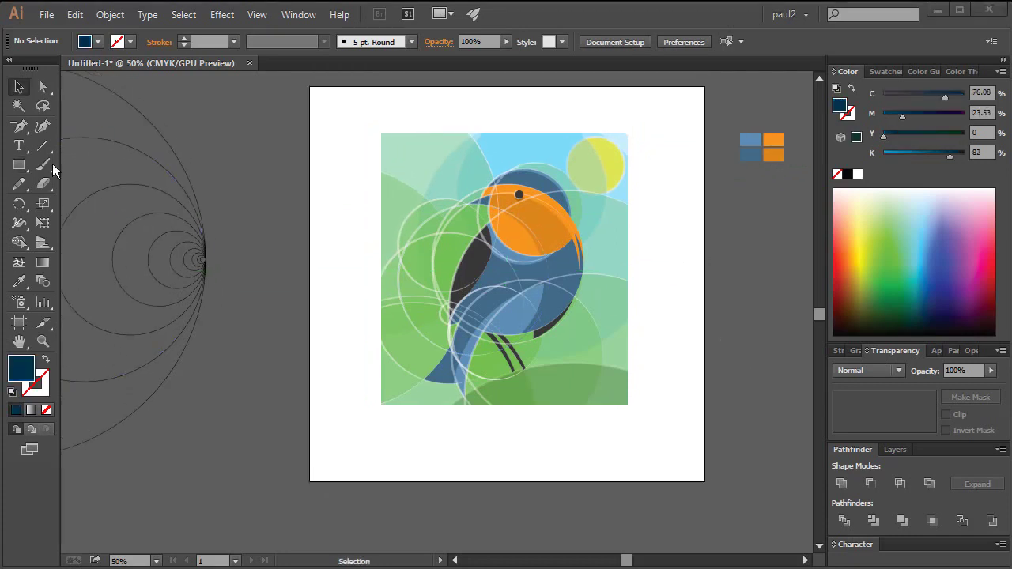
pyautogui.press('m')
pyautogui.moveTo(374, 125); pyautogui.dragTo(634, 412)
pyautogui.press('v')
pyautogui.hotkey('ctrl', 'shift', '[')
pyautogui.hotkey('ctrl', 'shift', 'a')
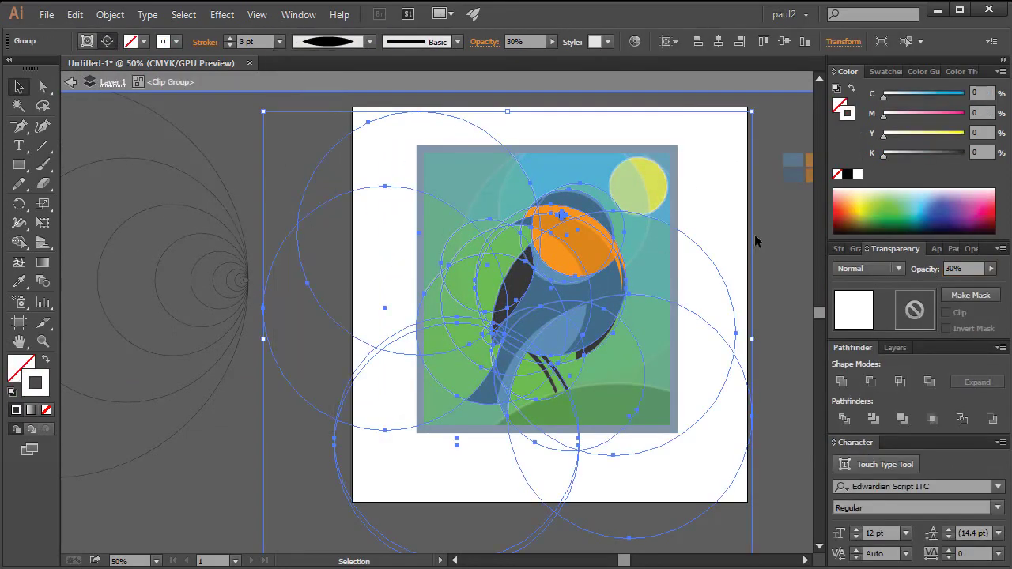
# Exit editing inside the clipped group and briefly select the background circles group
pyautogui.click(729, 214)
pyautogui.rightClick(661, 249)
pyautogui.click(680, 289)
pyautogui.click(700, 237)
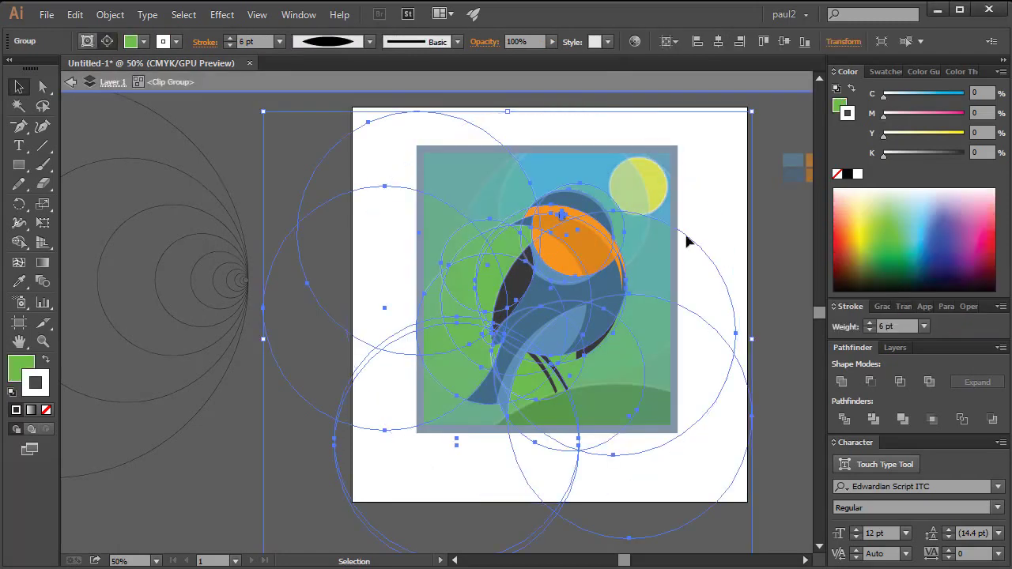
pyautogui.click(548, 192)
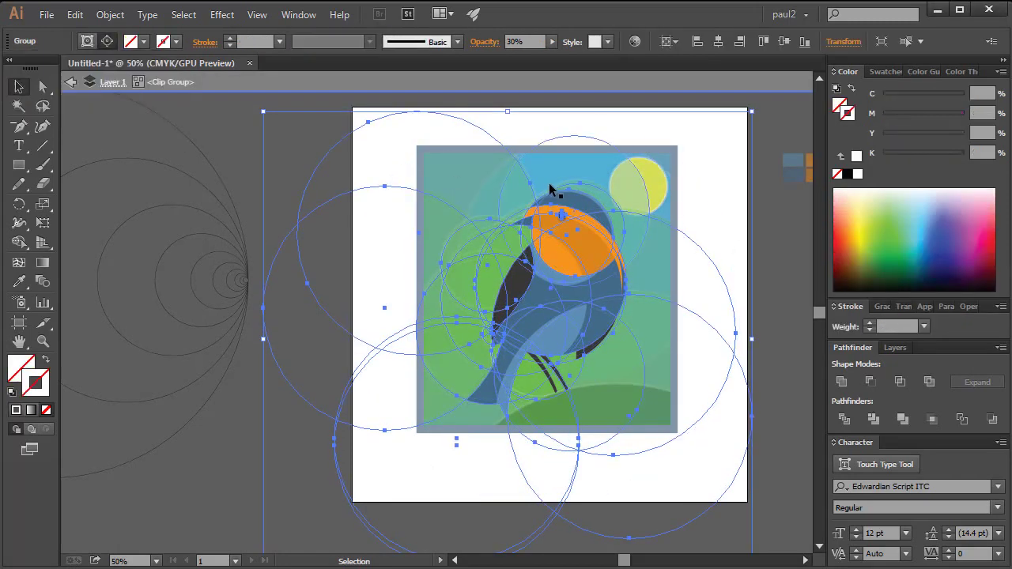
pyautogui.rightClick(689, 214)
pyautogui.click(707, 223)
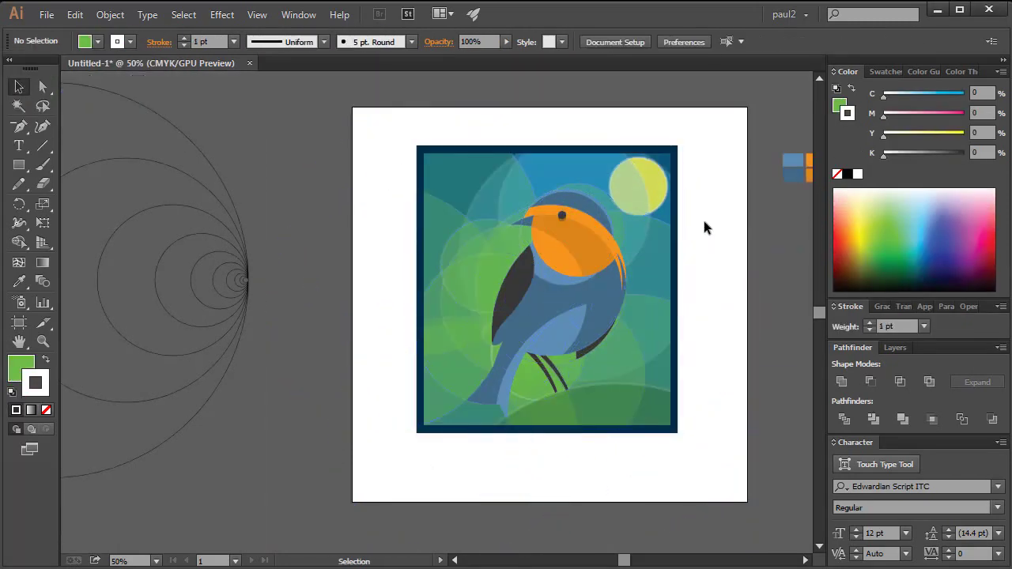
# Enter the clip group and inspect the circles group's fill and opacity
pyautogui.click(650, 261)
pyautogui.doubleClick(639, 250)
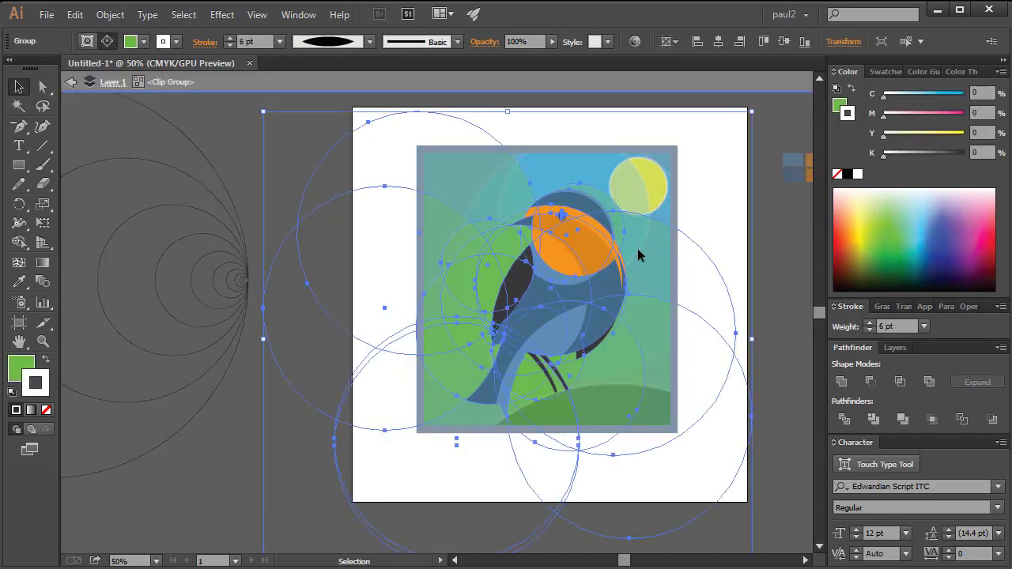
pyautogui.click(734, 333)
pyautogui.keyDown('shift'); pyautogui.click(707, 226); pyautogui.keyUp('shift')
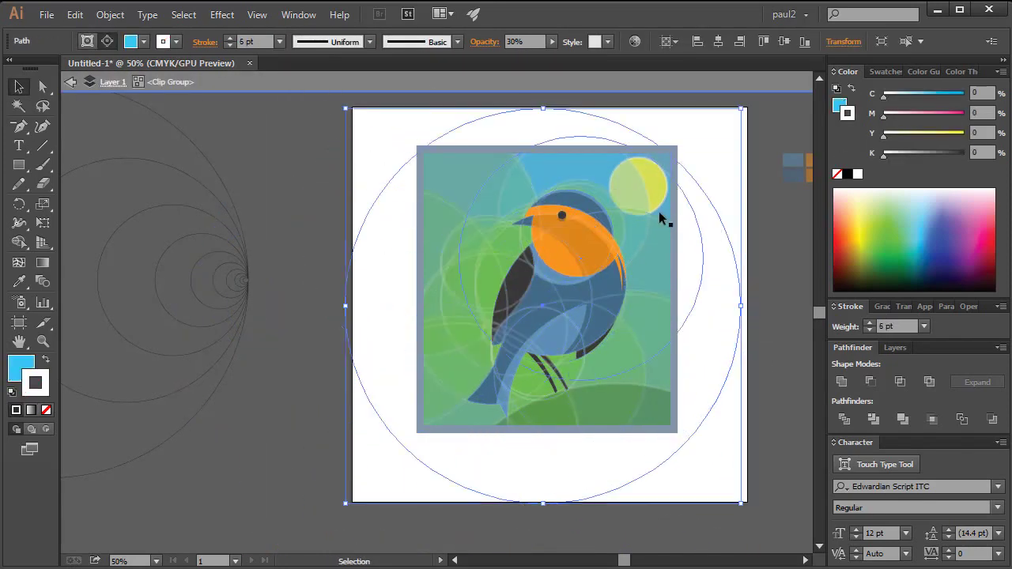